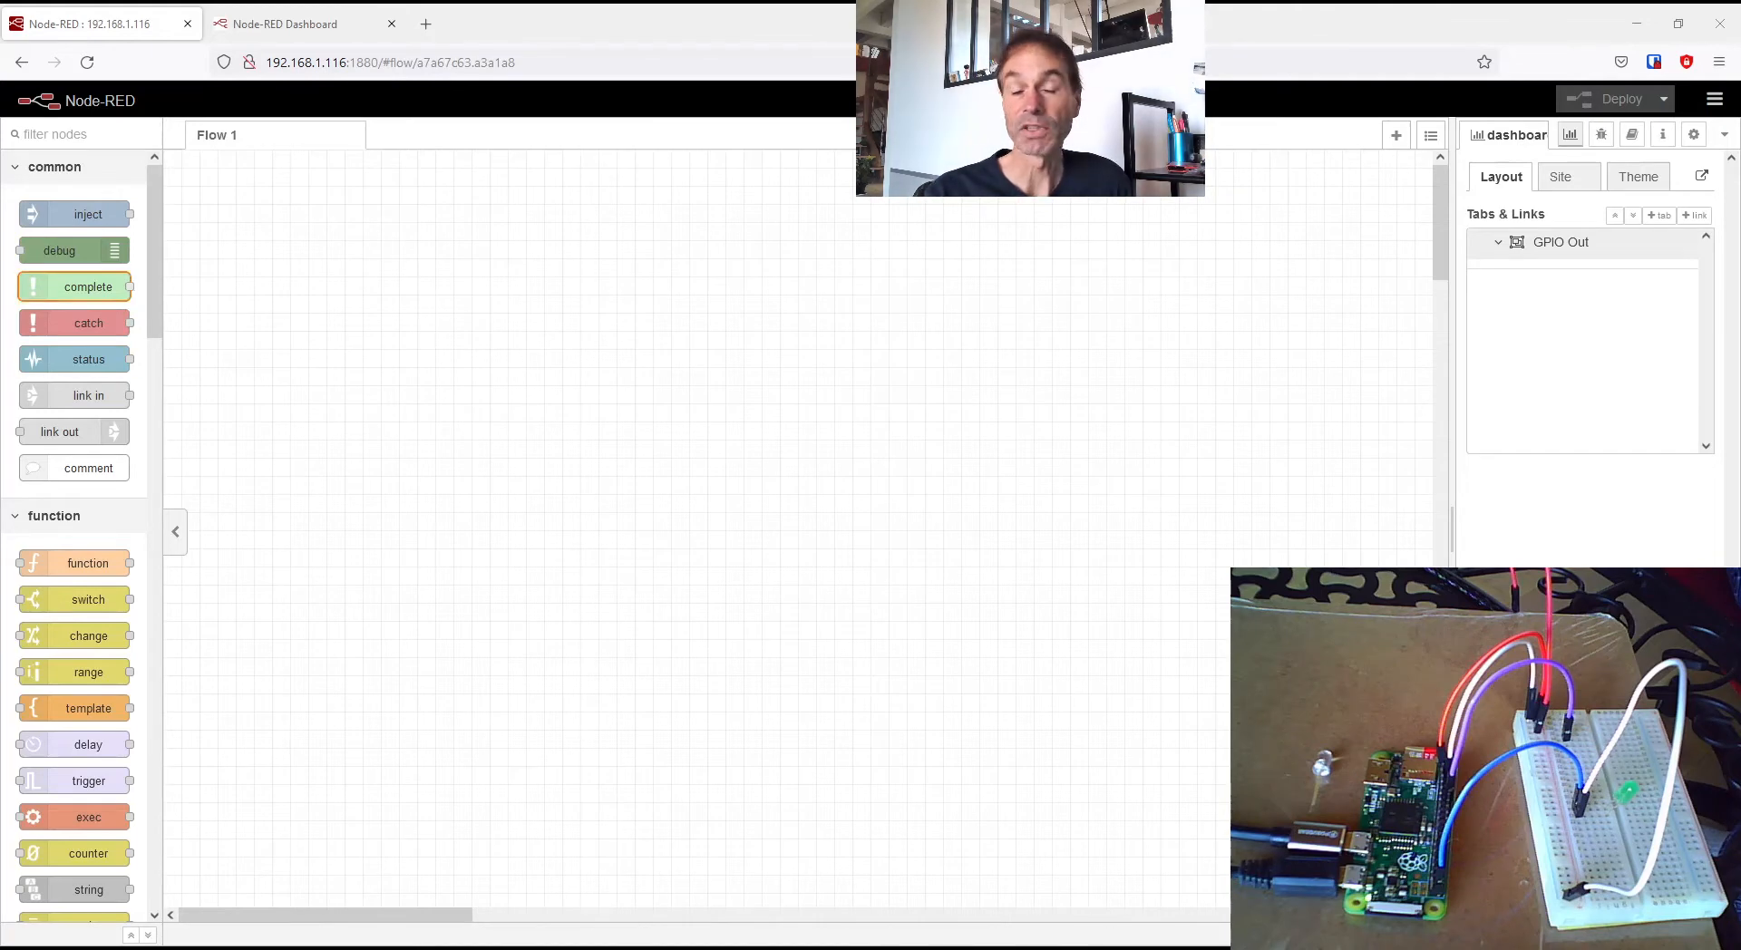
- Filter the node palette for "gp" and place an rpi-gpio out node on Flow 1
mouse_move(88, 287)
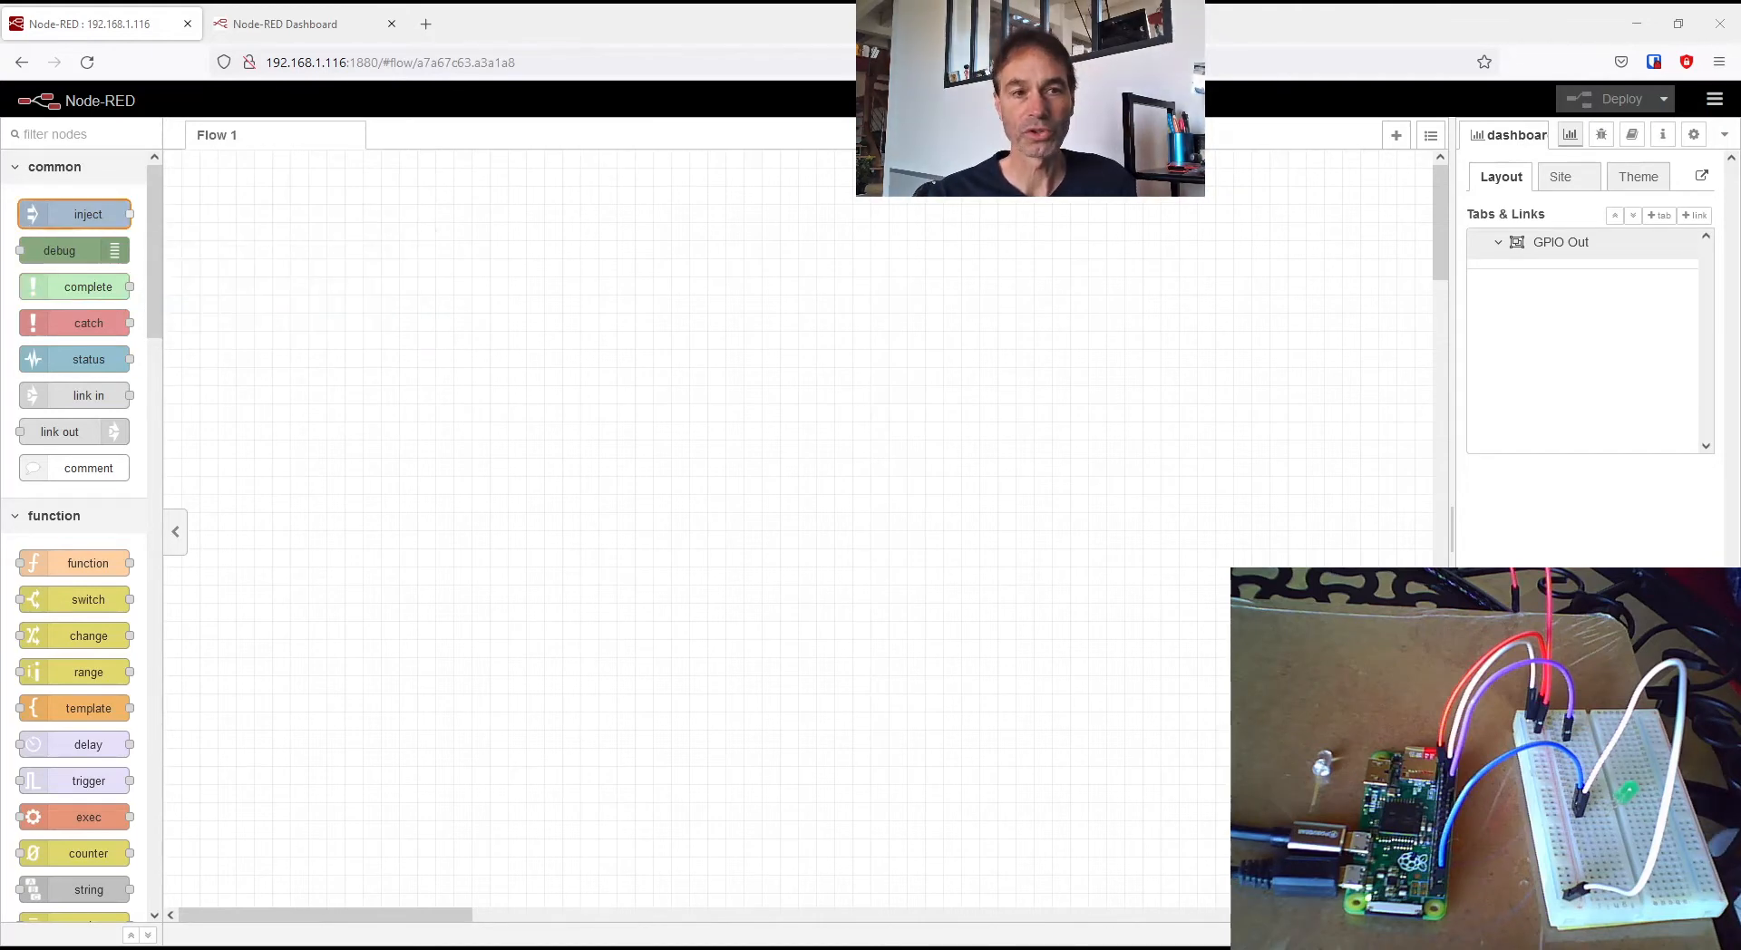
mouse_move(88, 214)
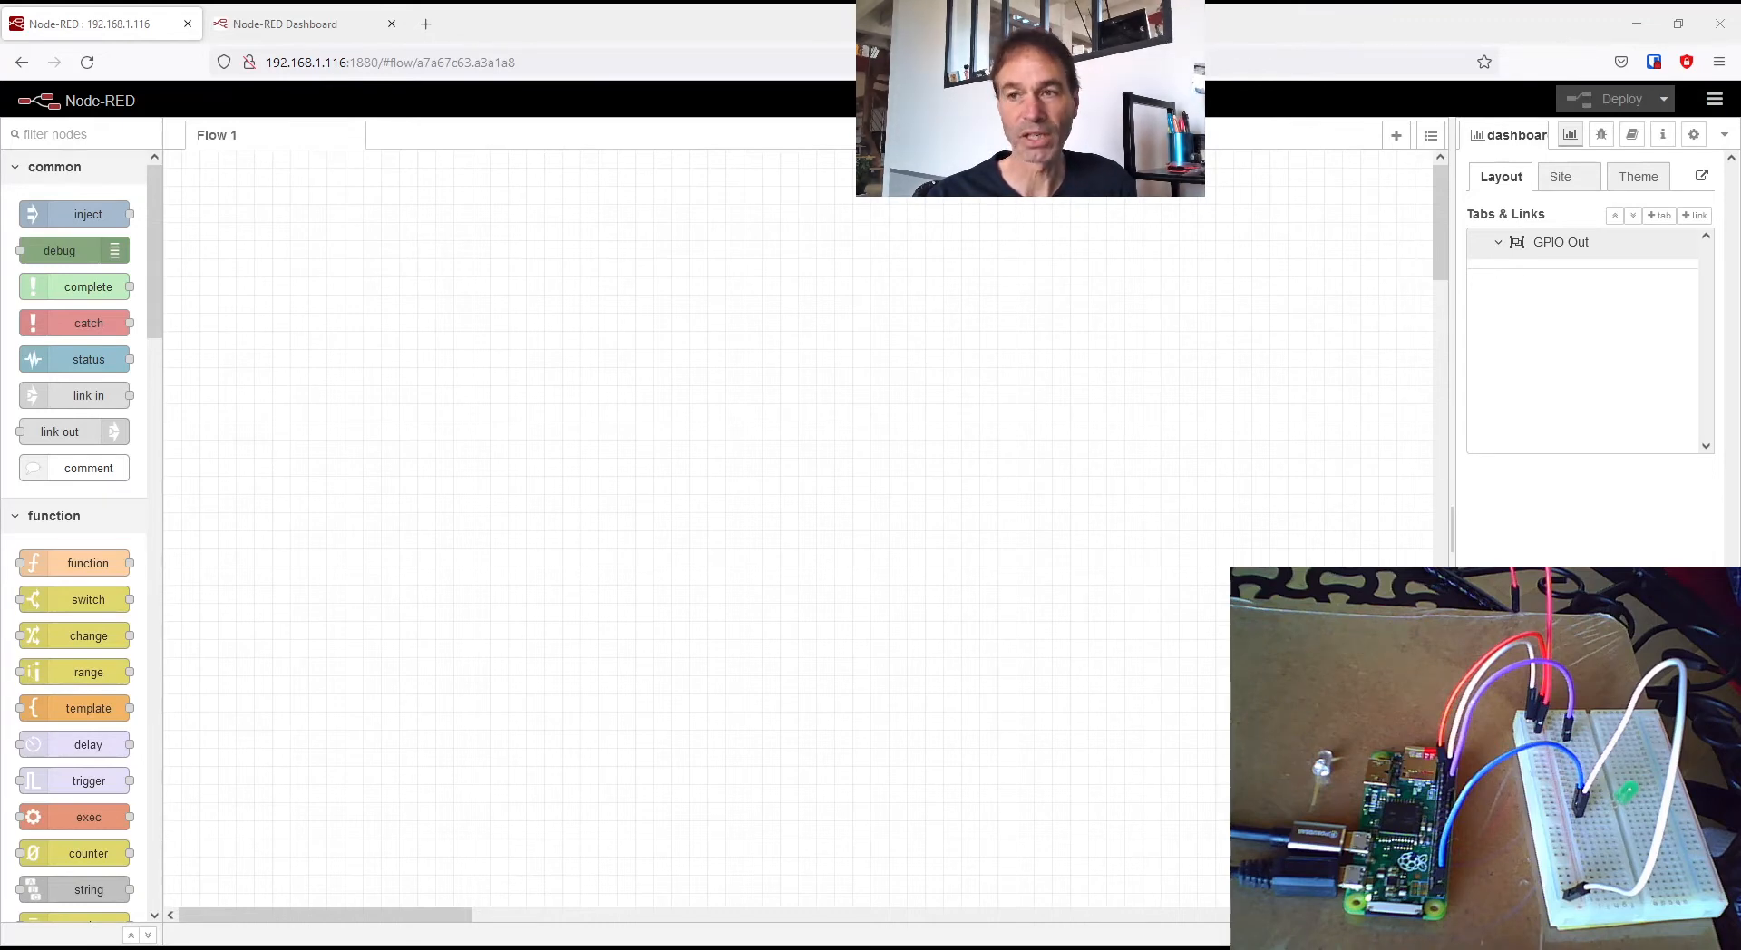
mouse_move(1587, 243)
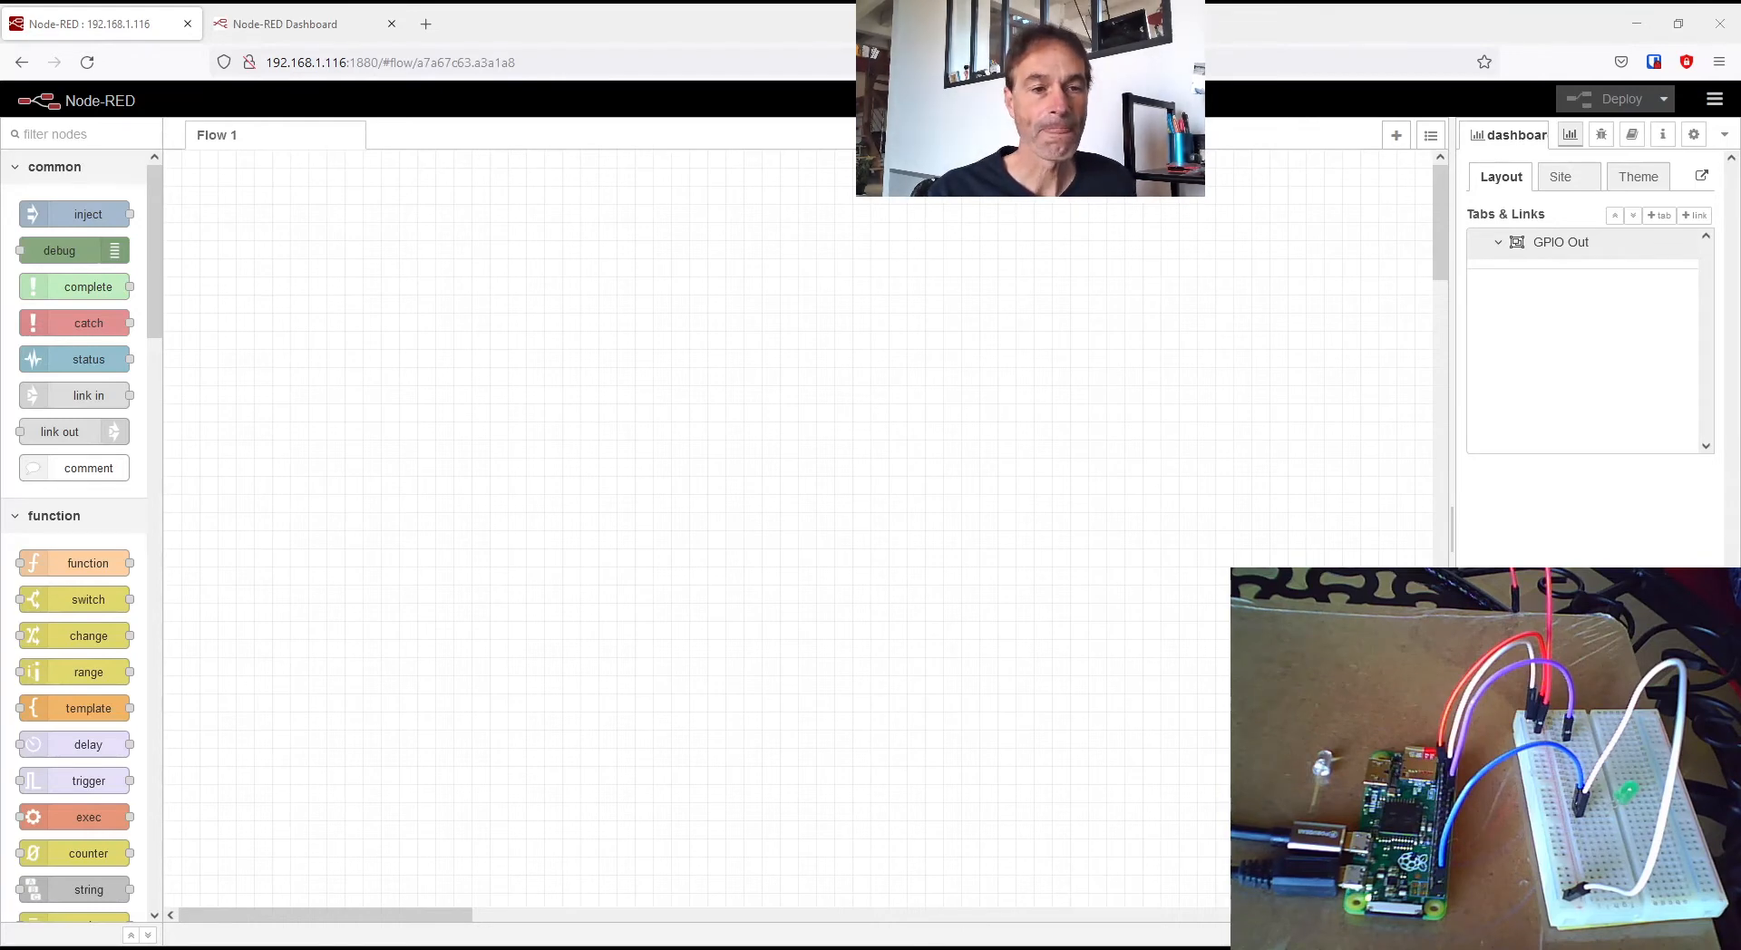
left_click(77, 132)
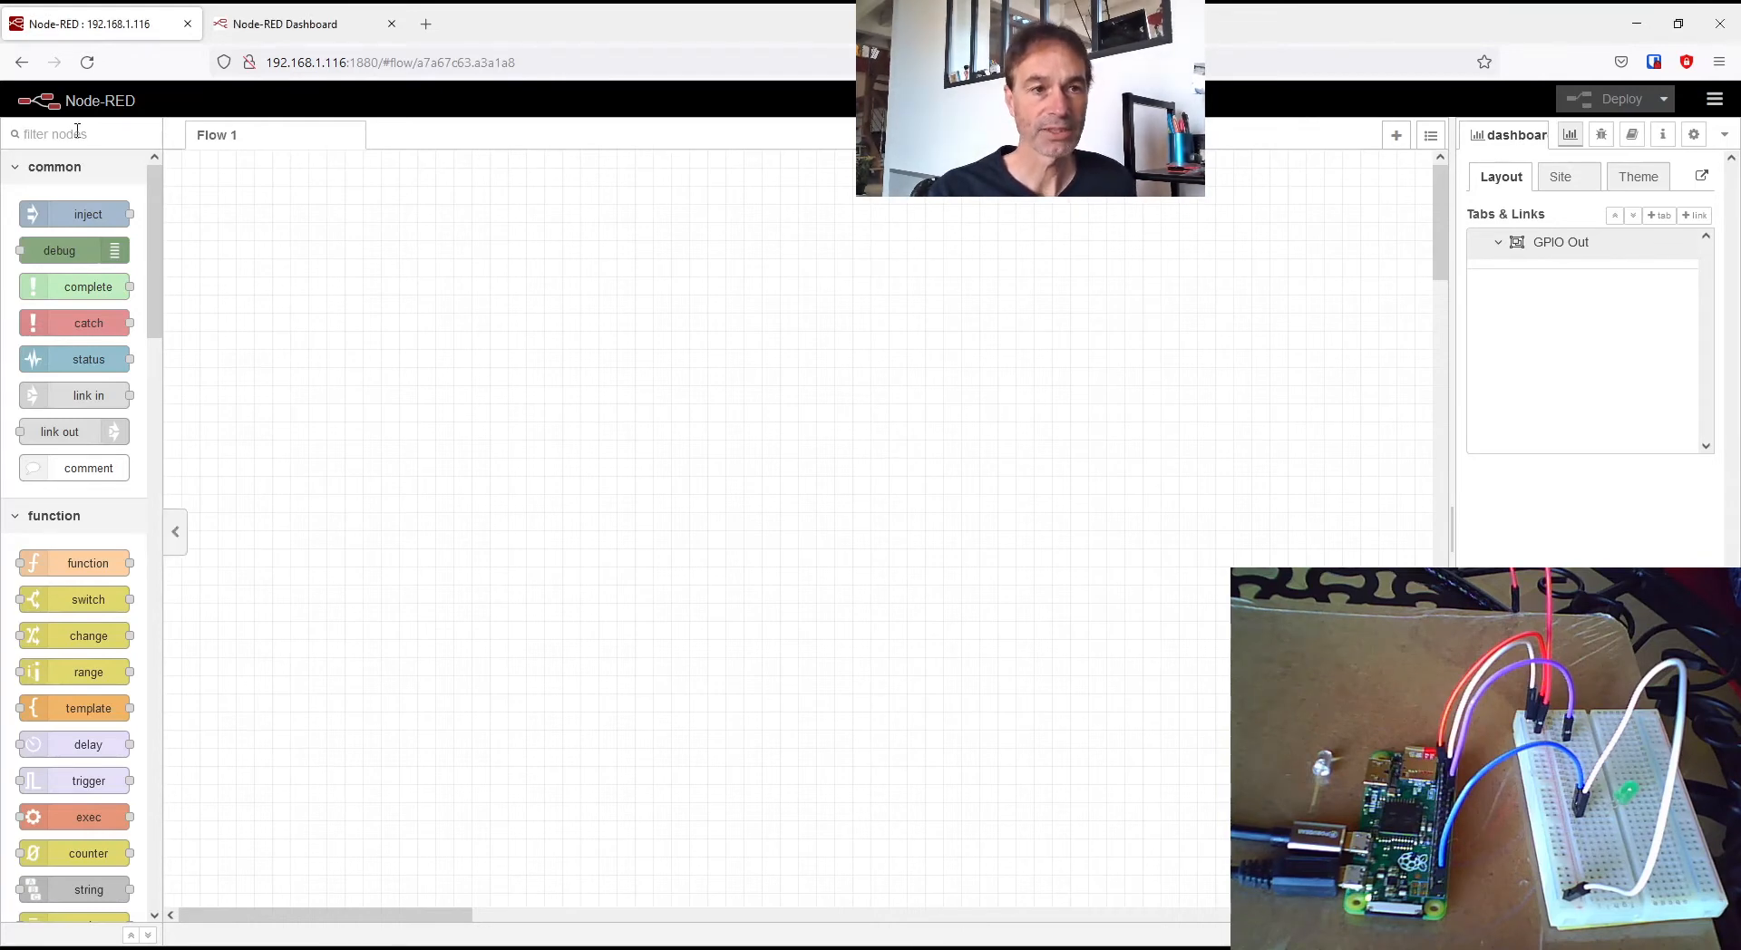
type("gp")
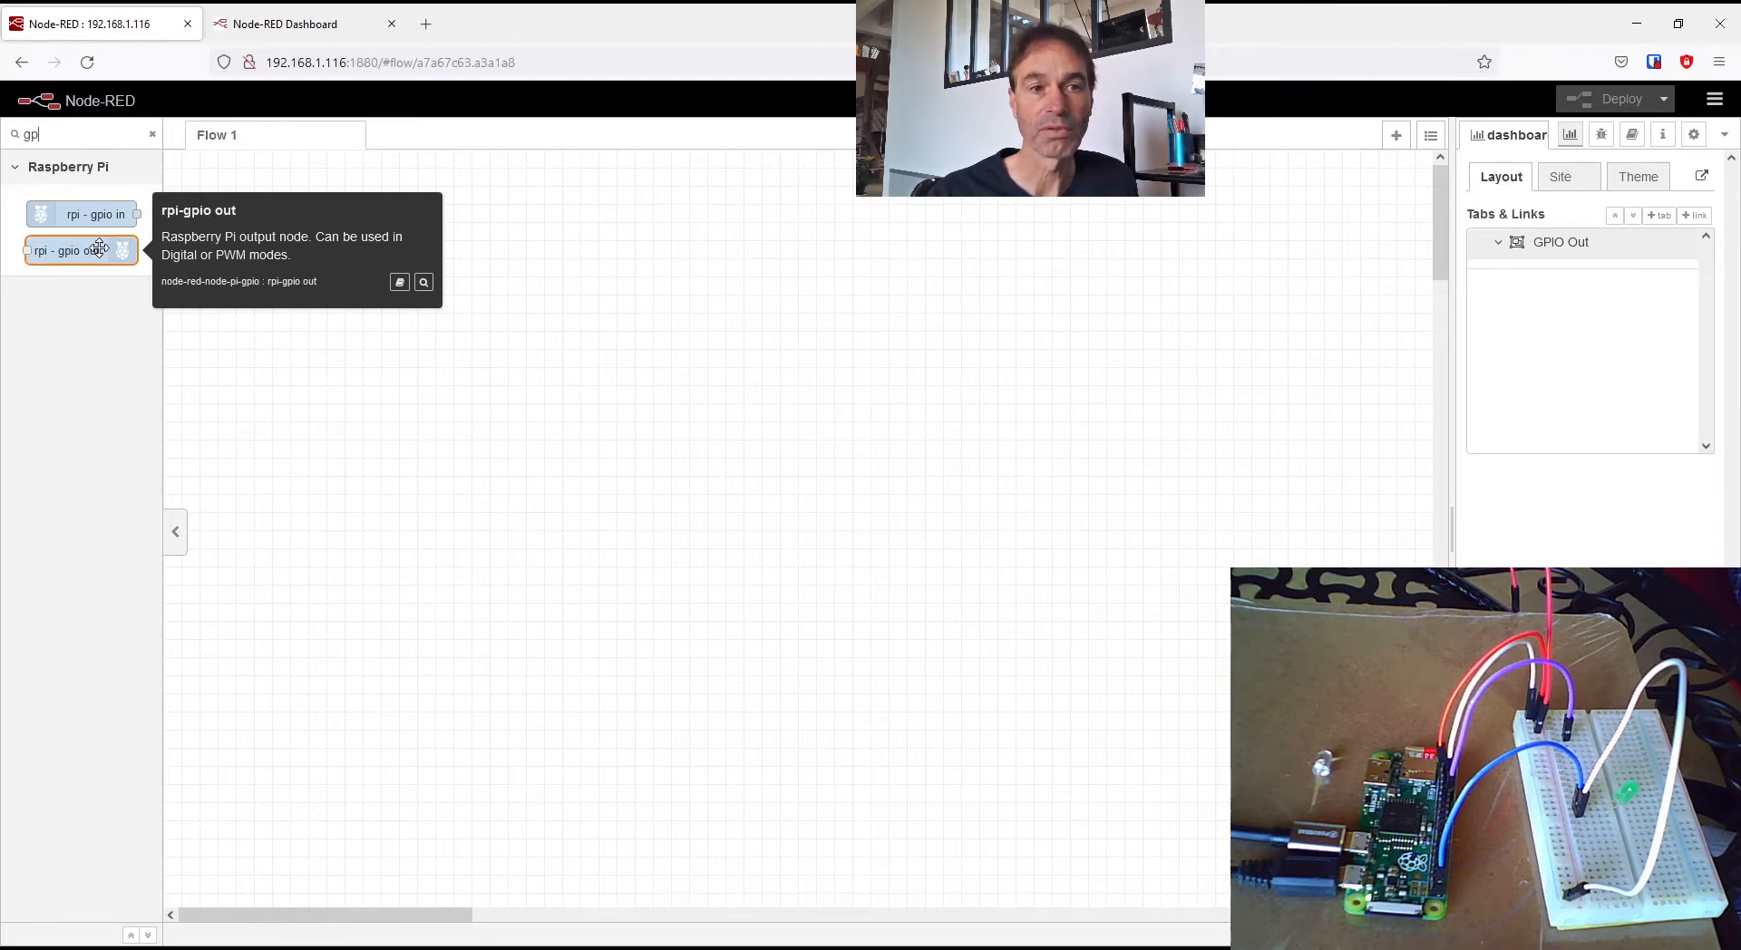
left_click_drag(99, 247, 465, 292)
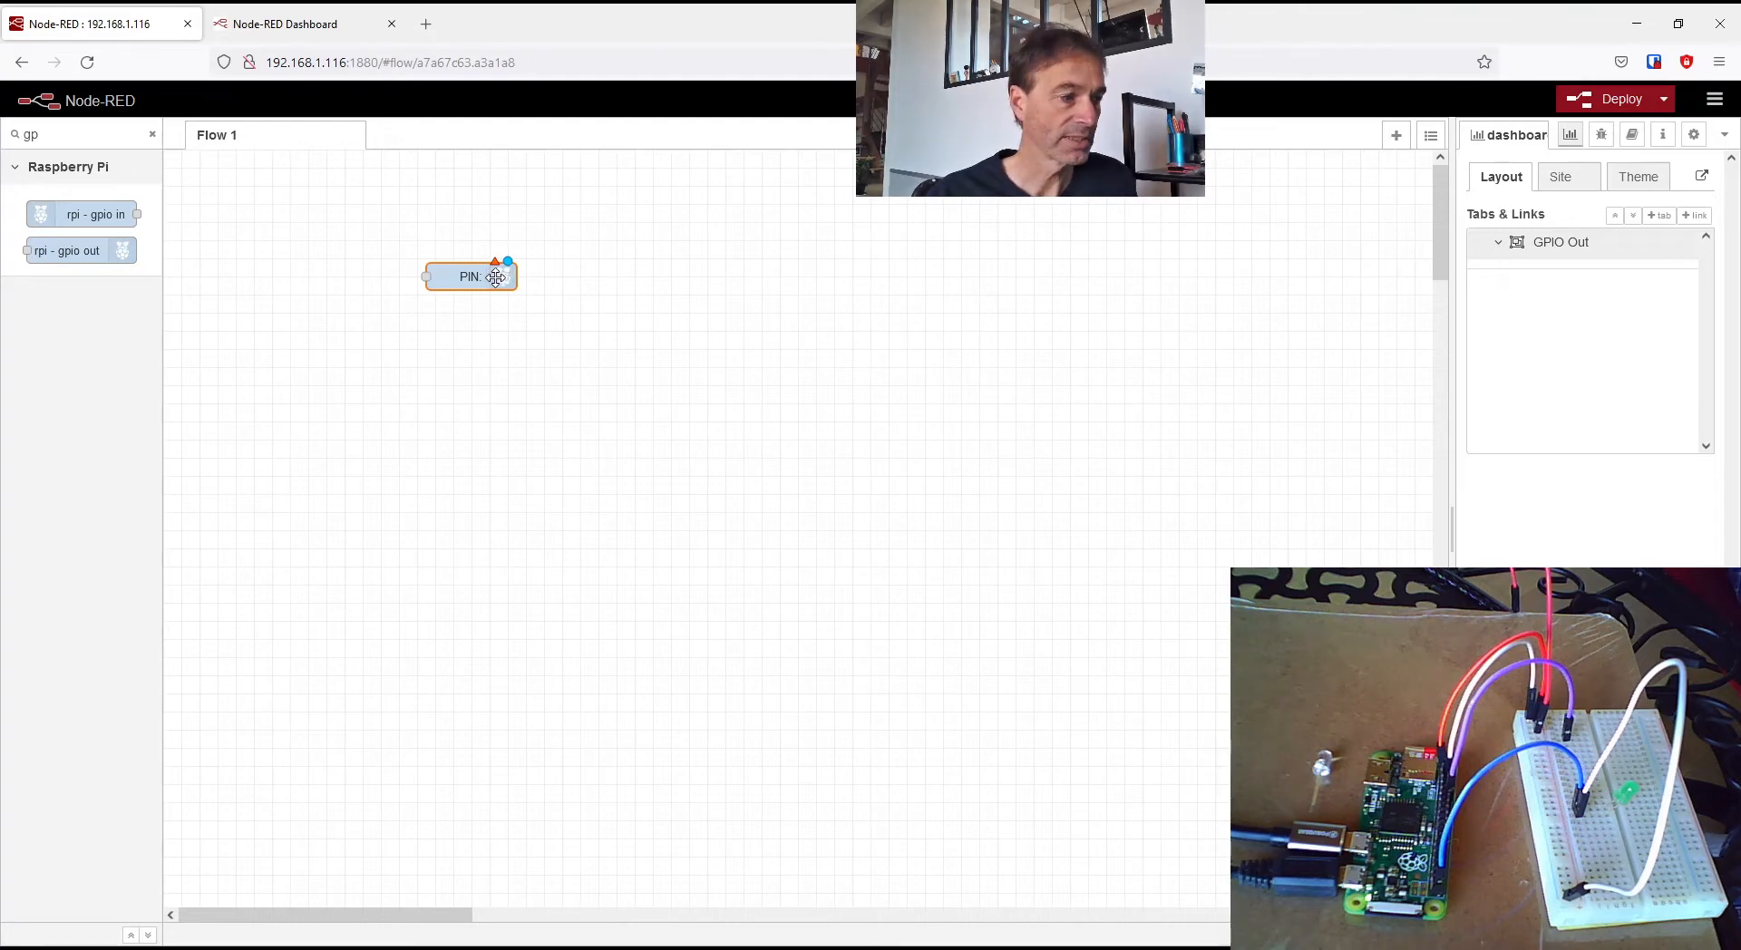
- Configure the GPIO output node to use pin 40 as a PWM output and name it GPIO21
double_click(495, 277)
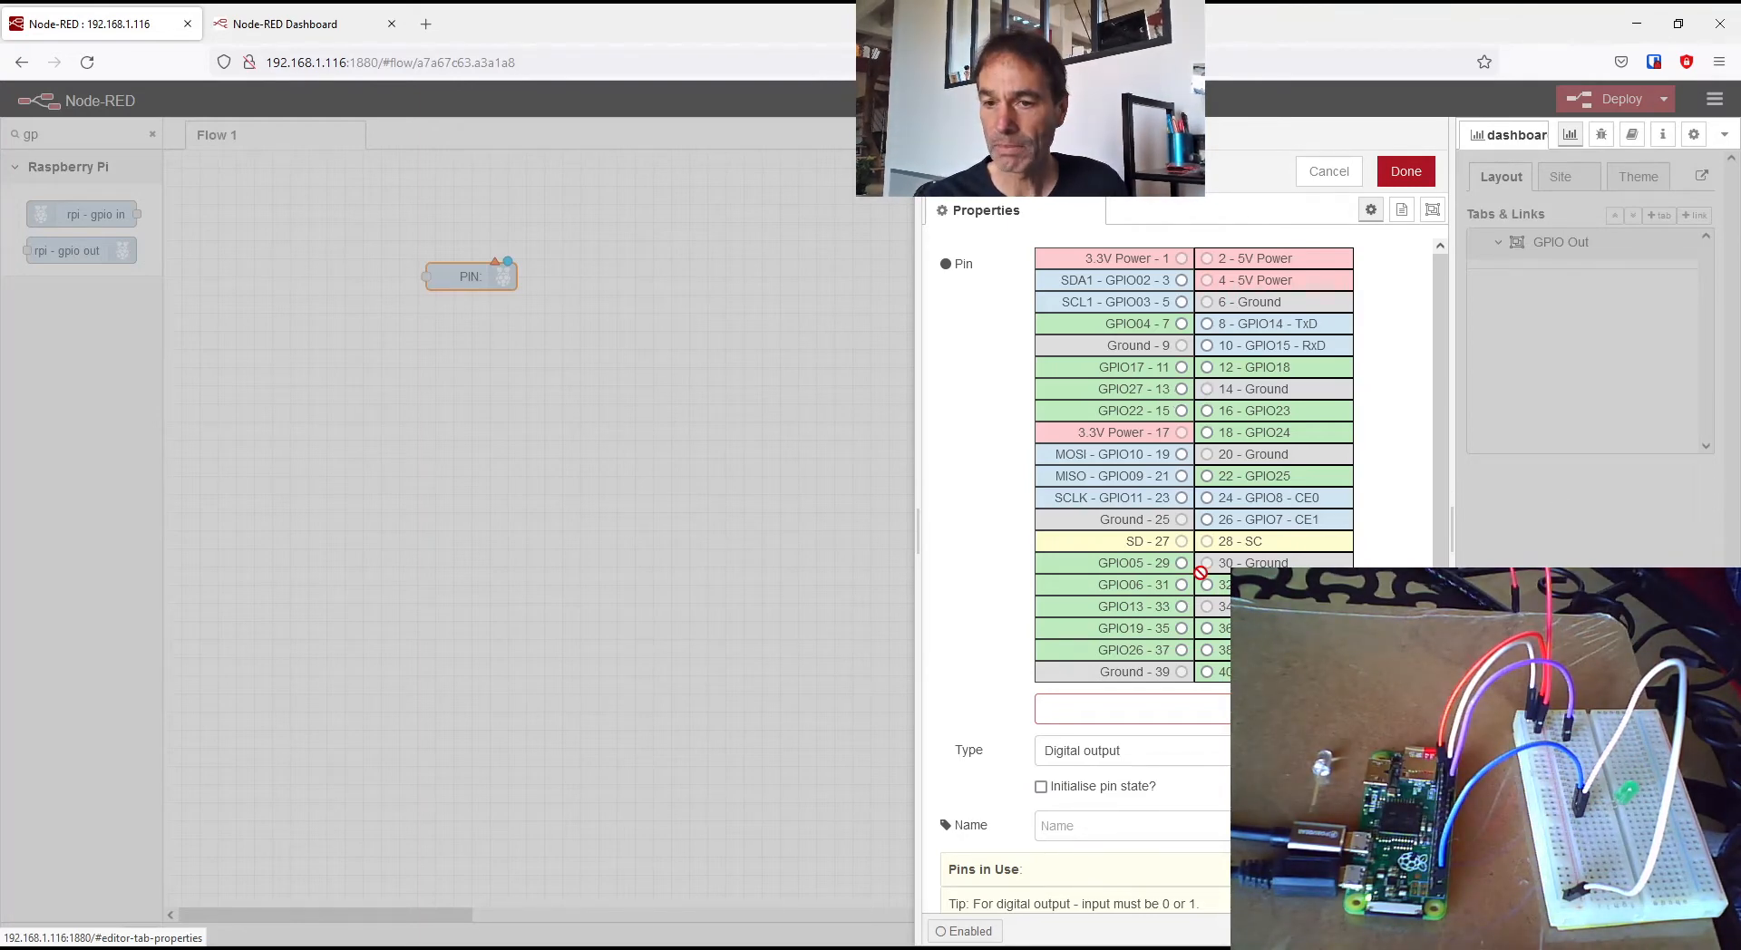
left_click(1207, 673)
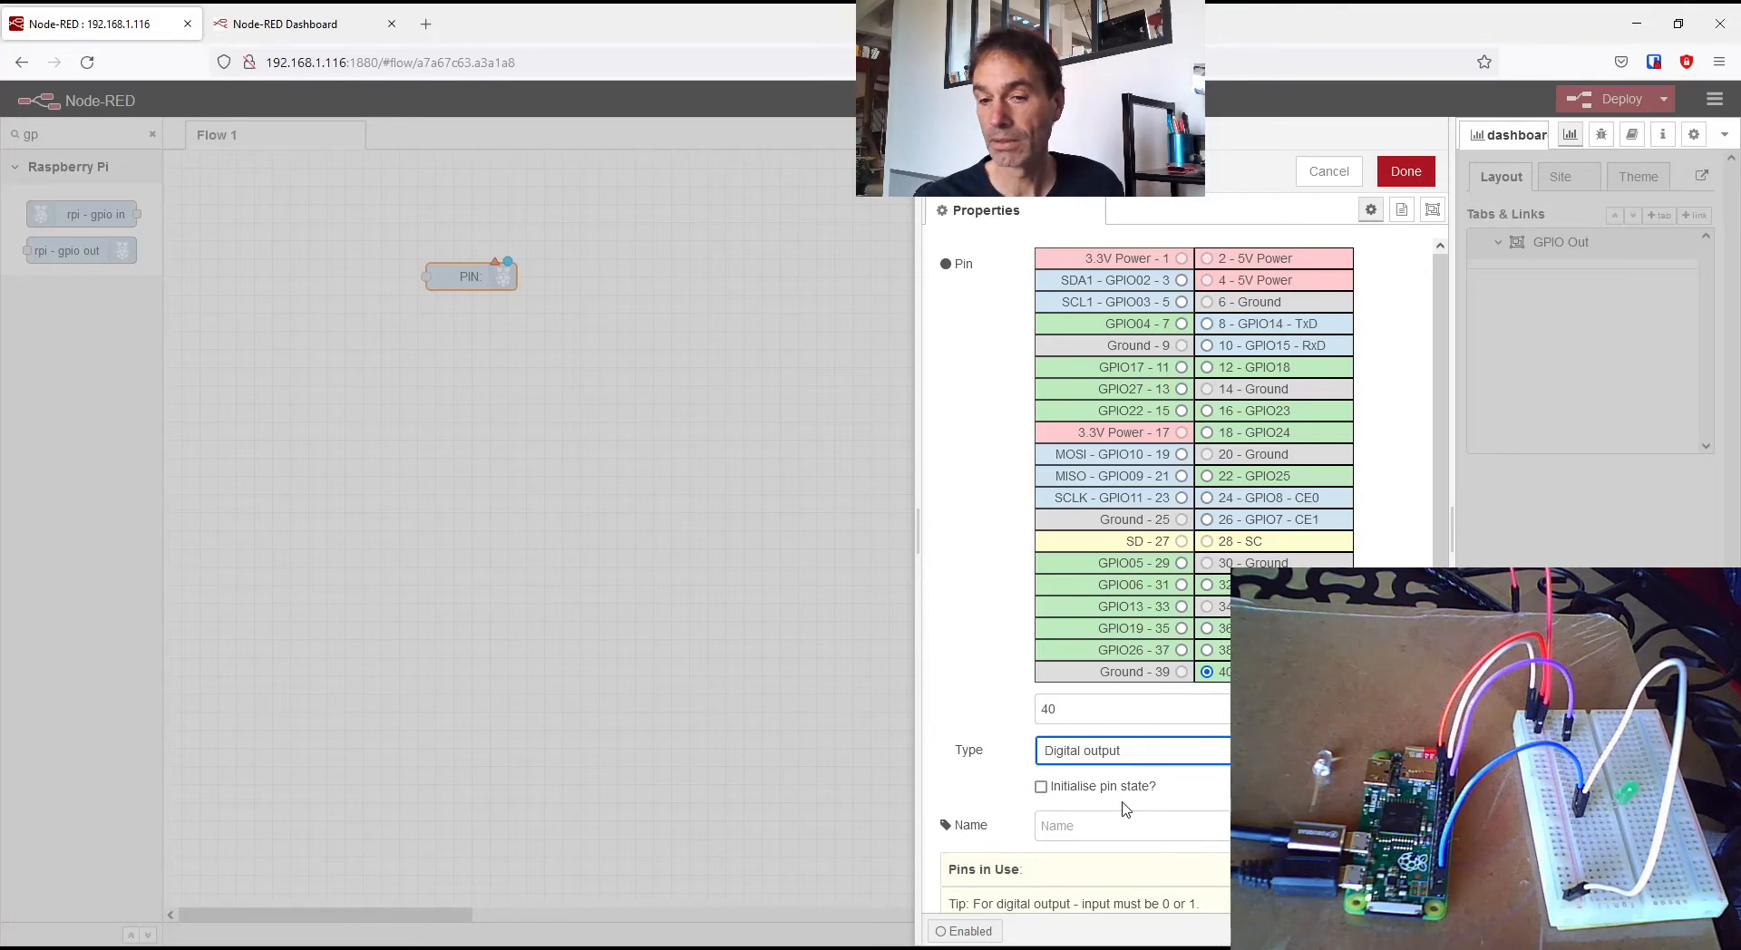
key("Down")
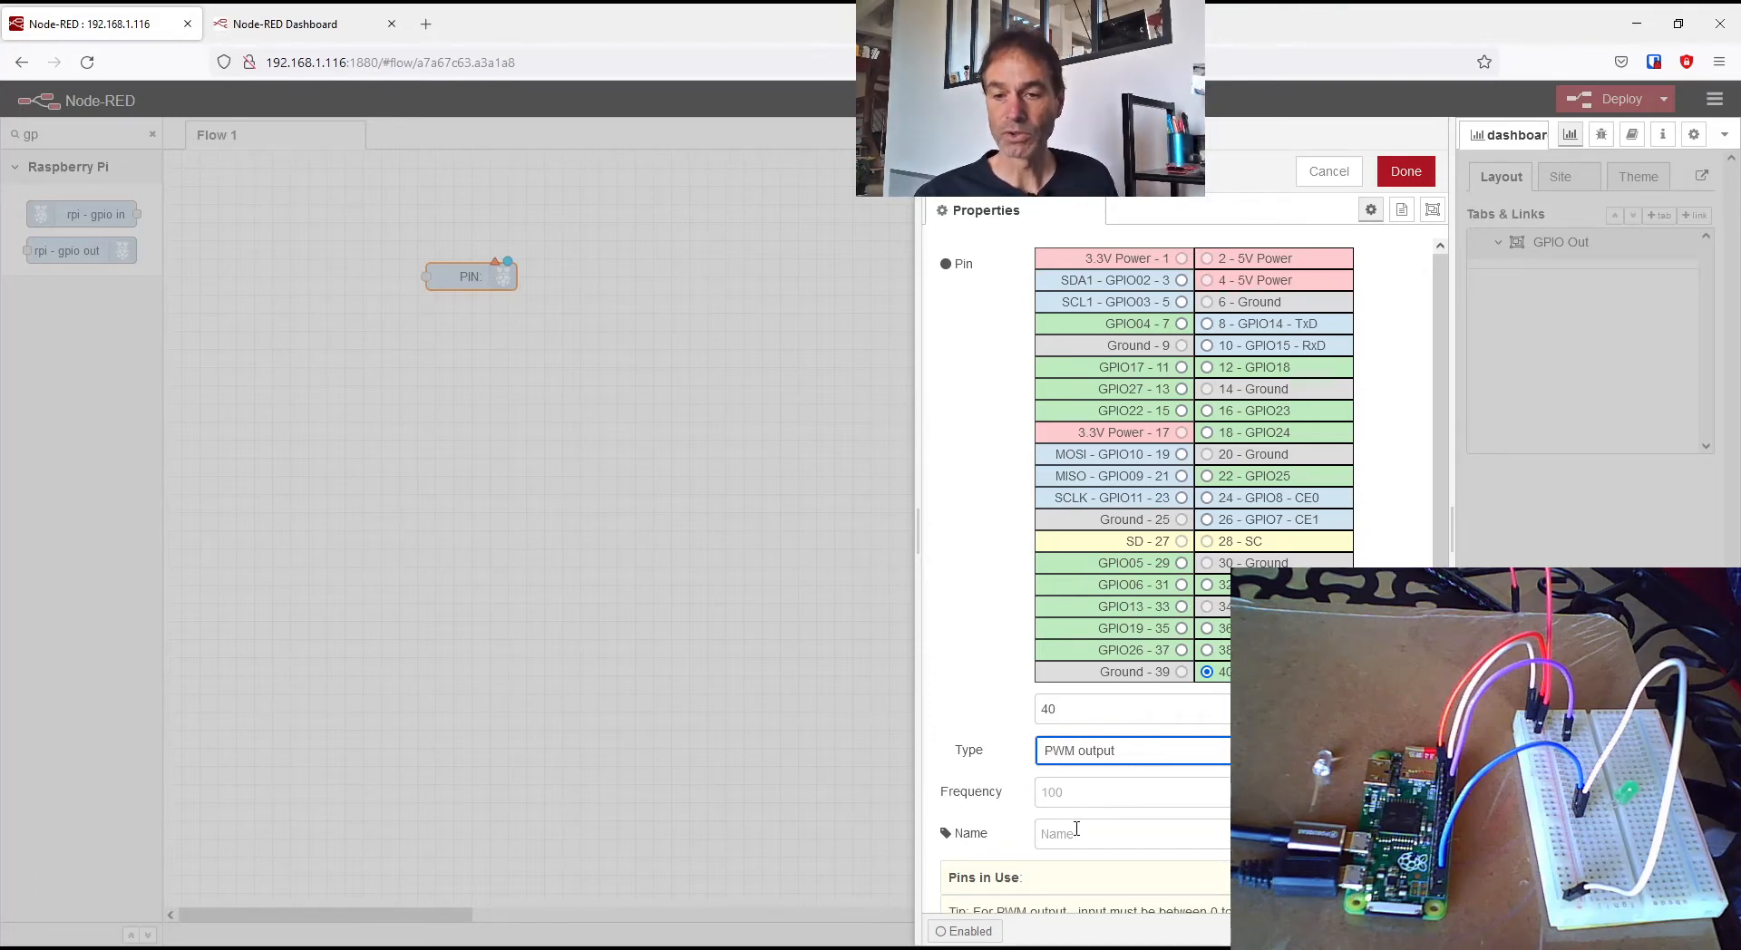
left_click(1076, 829)
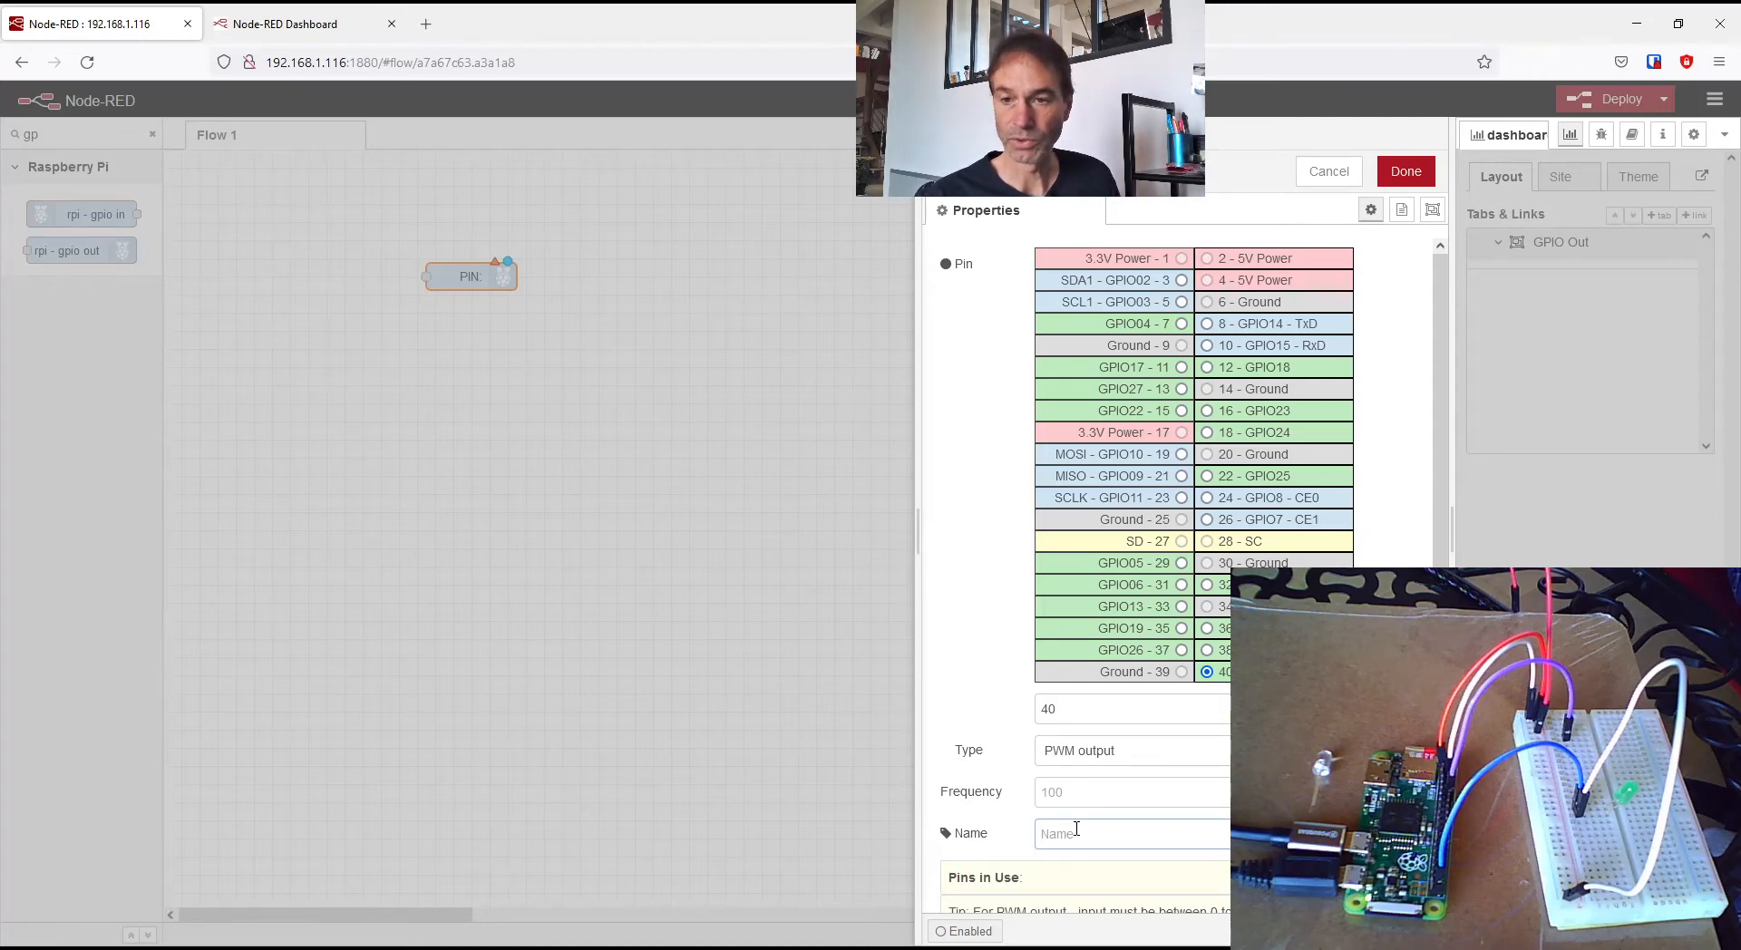
type("GPIO")
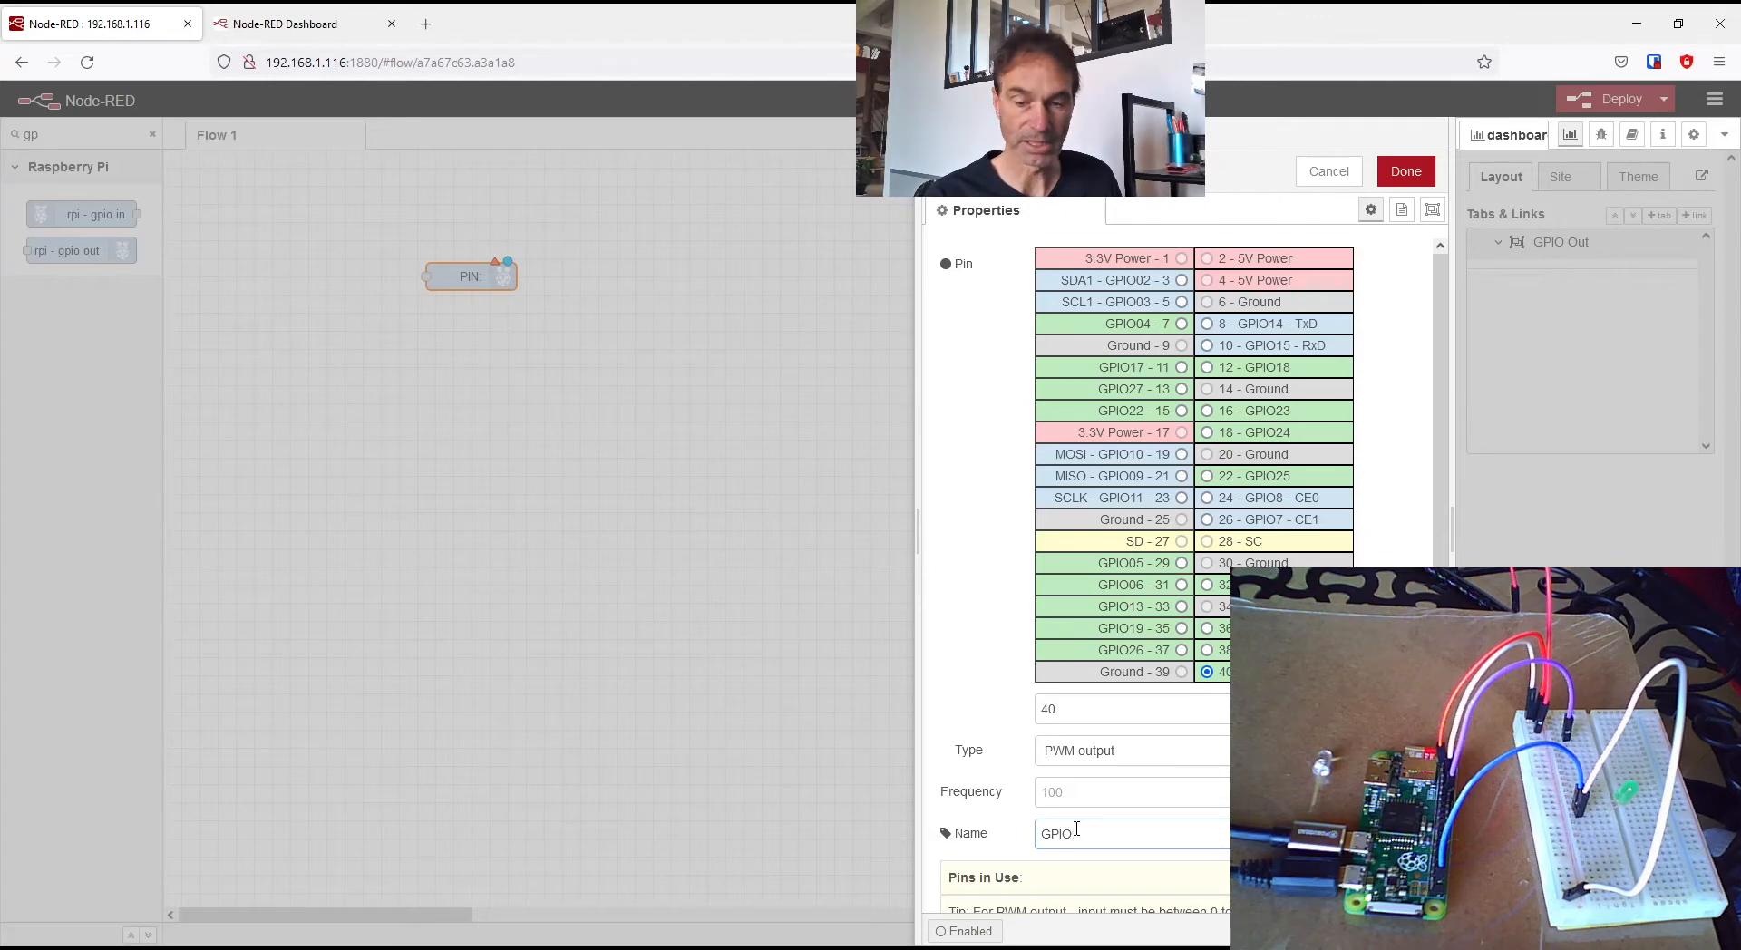
type("21")
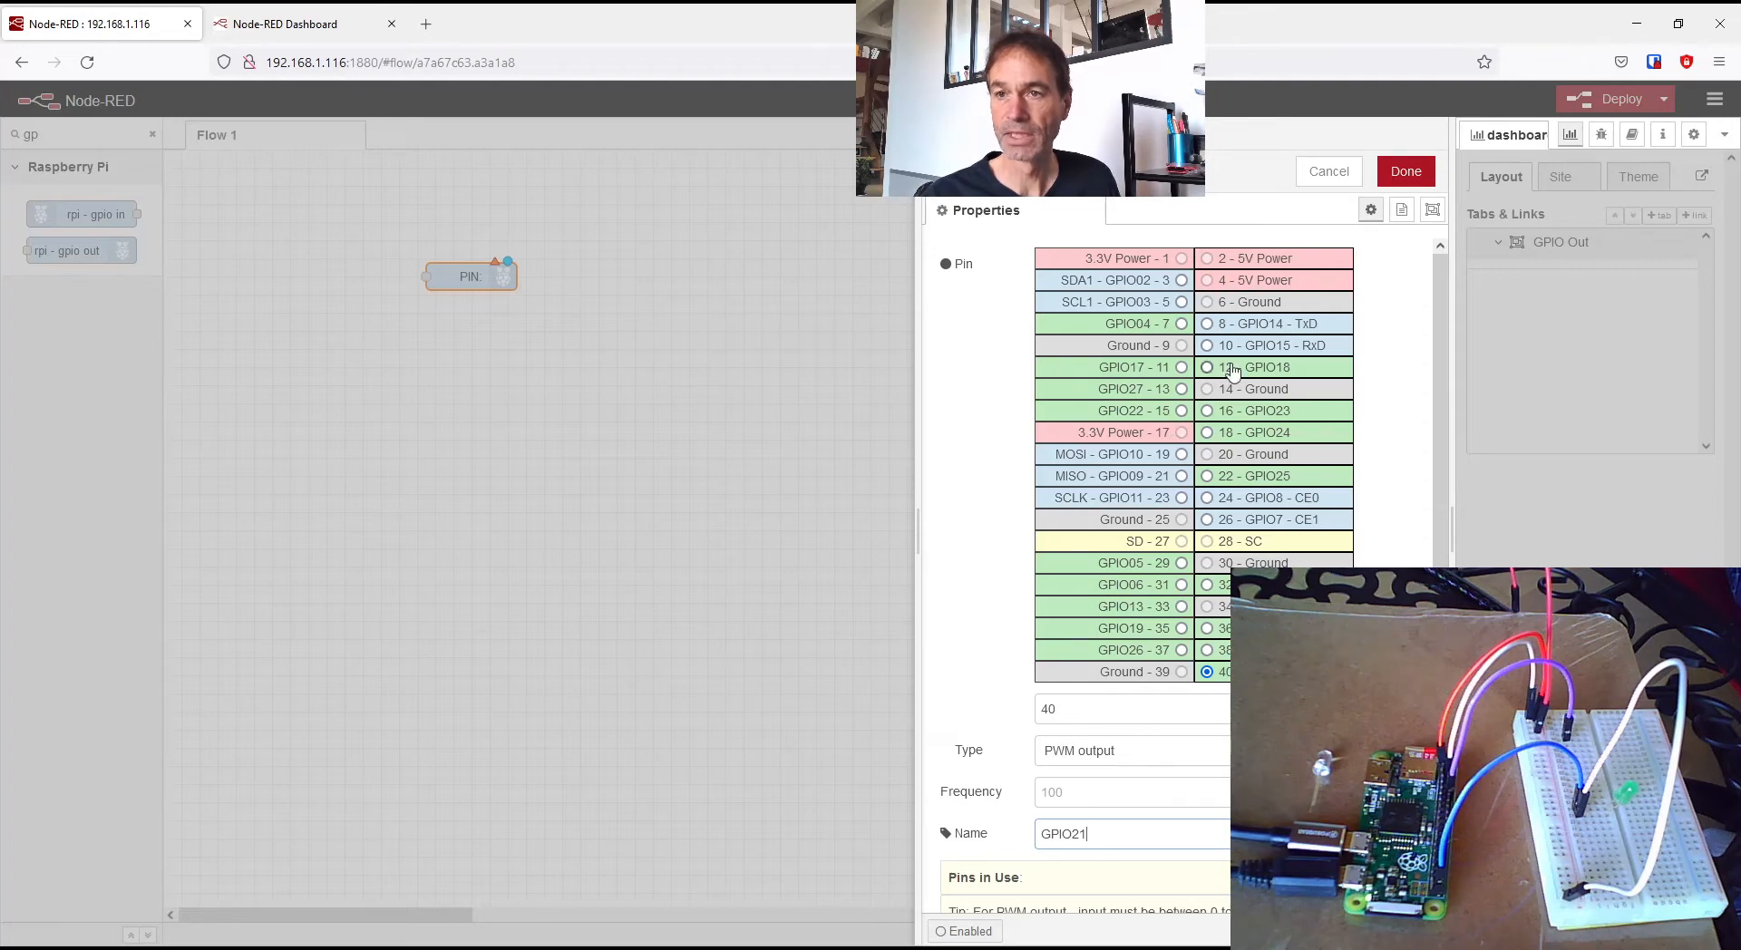
left_click(1406, 171)
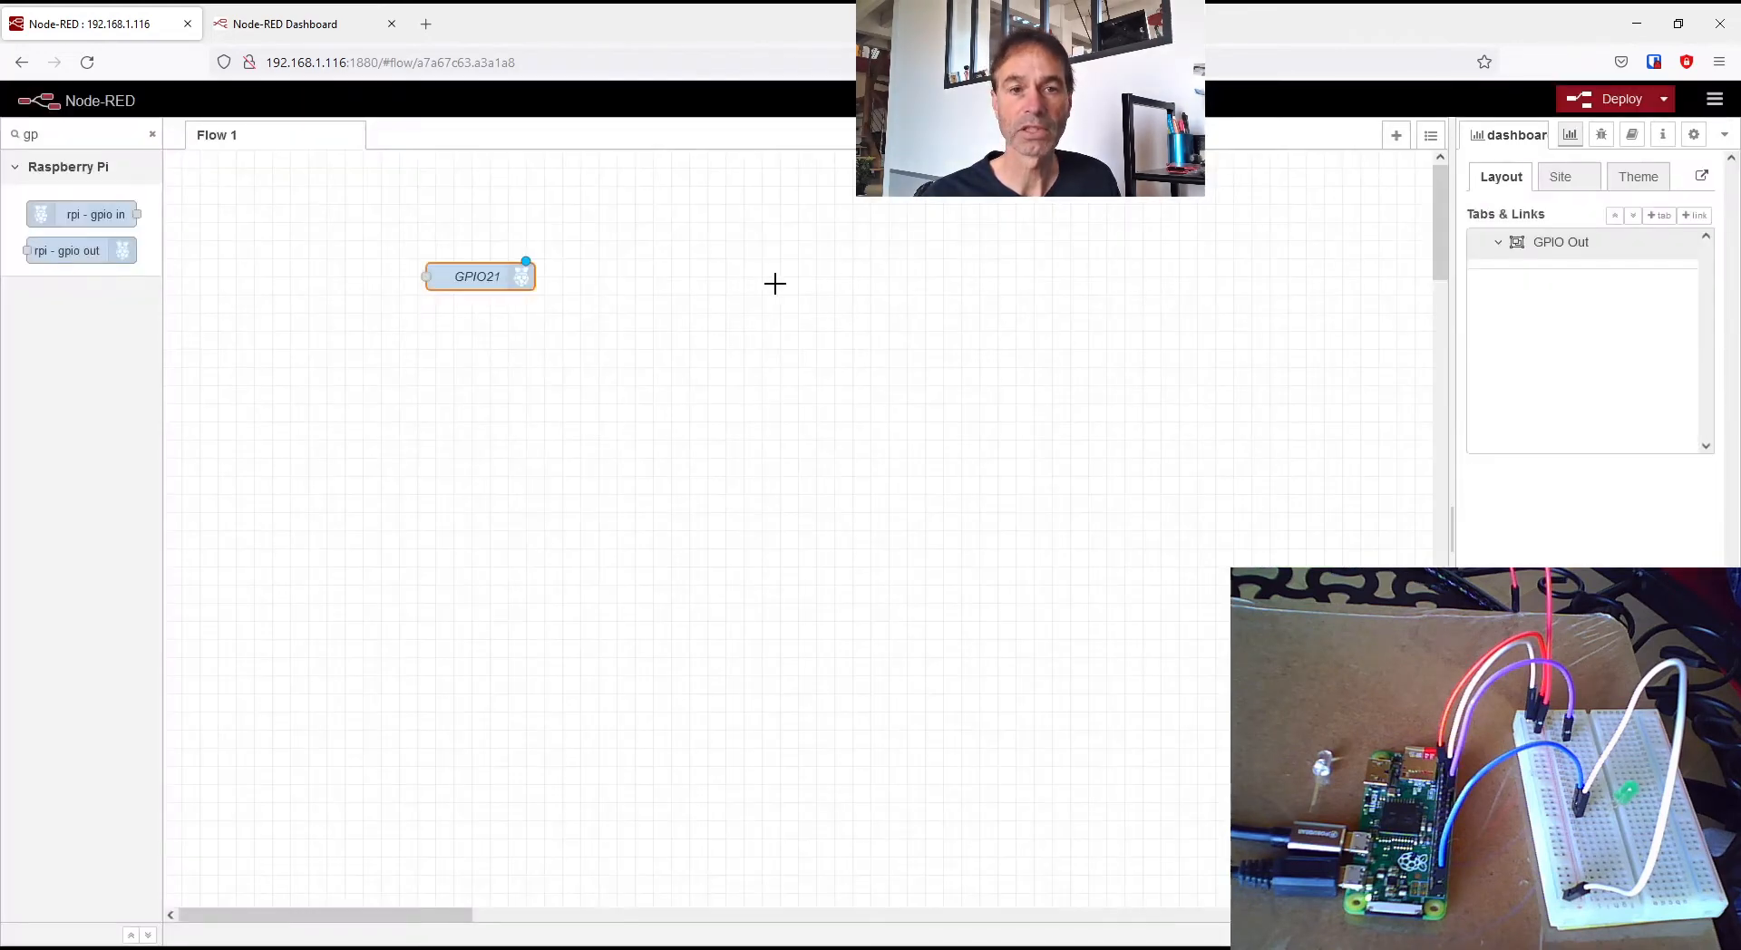
- Shift the GPIO21 node to make room and place a dashboard slider node in front of it
left_click_drag(516, 282, 661, 283)
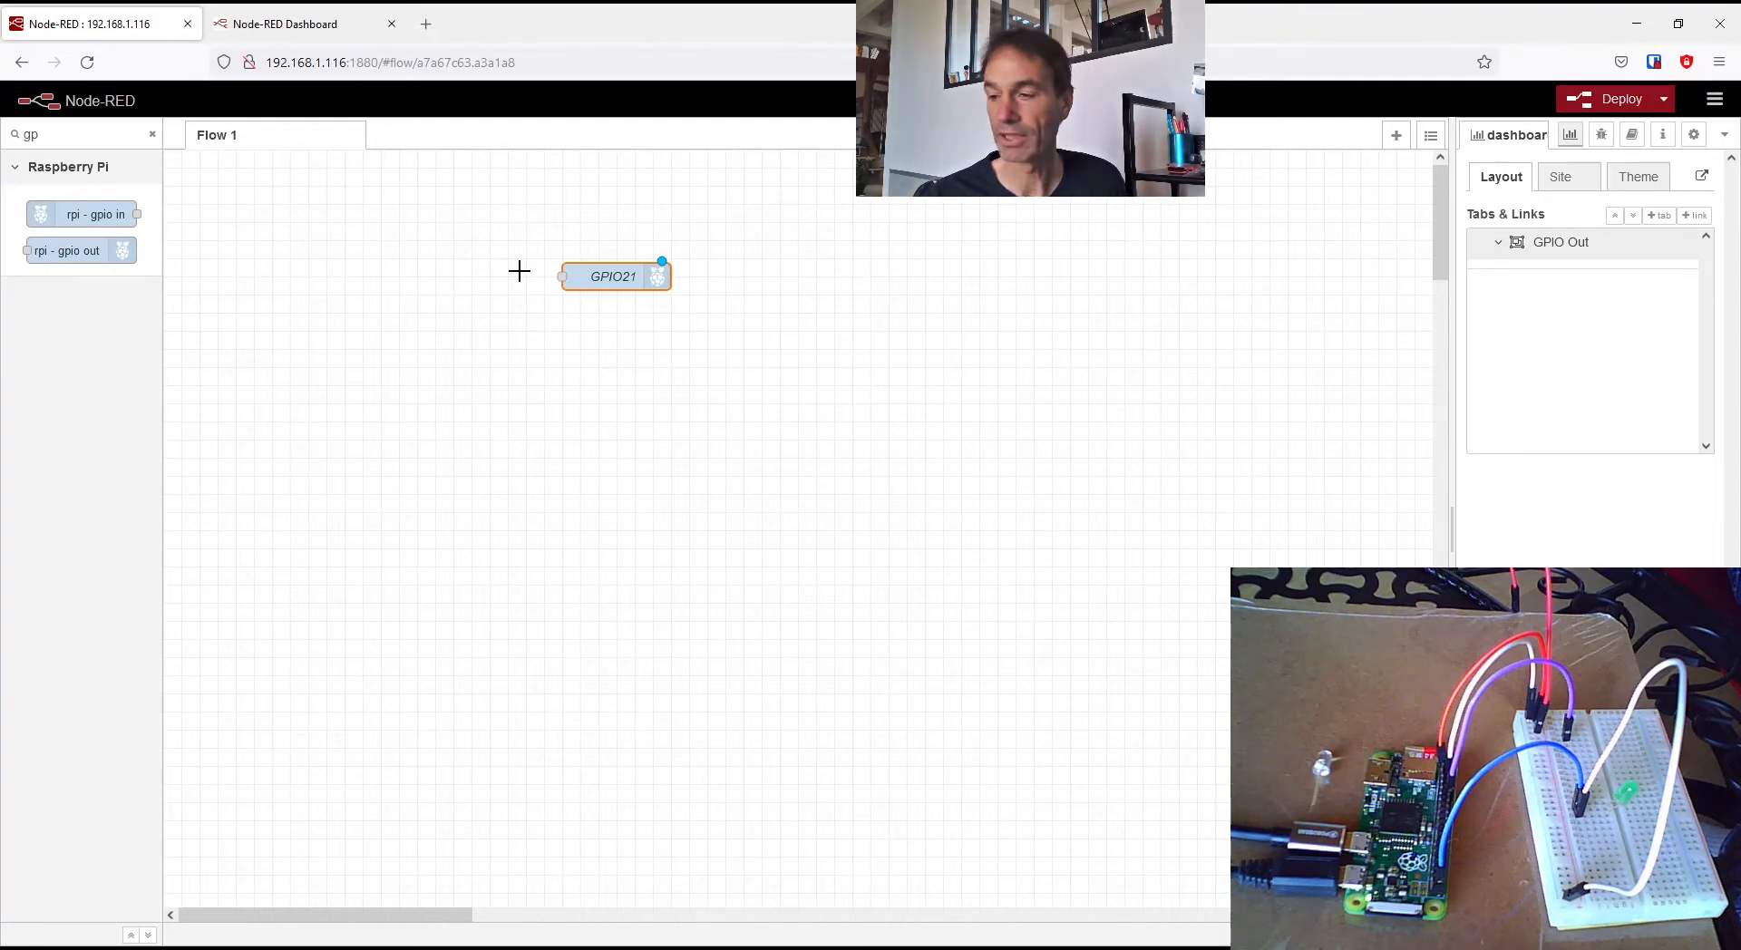
left_click(152, 133)
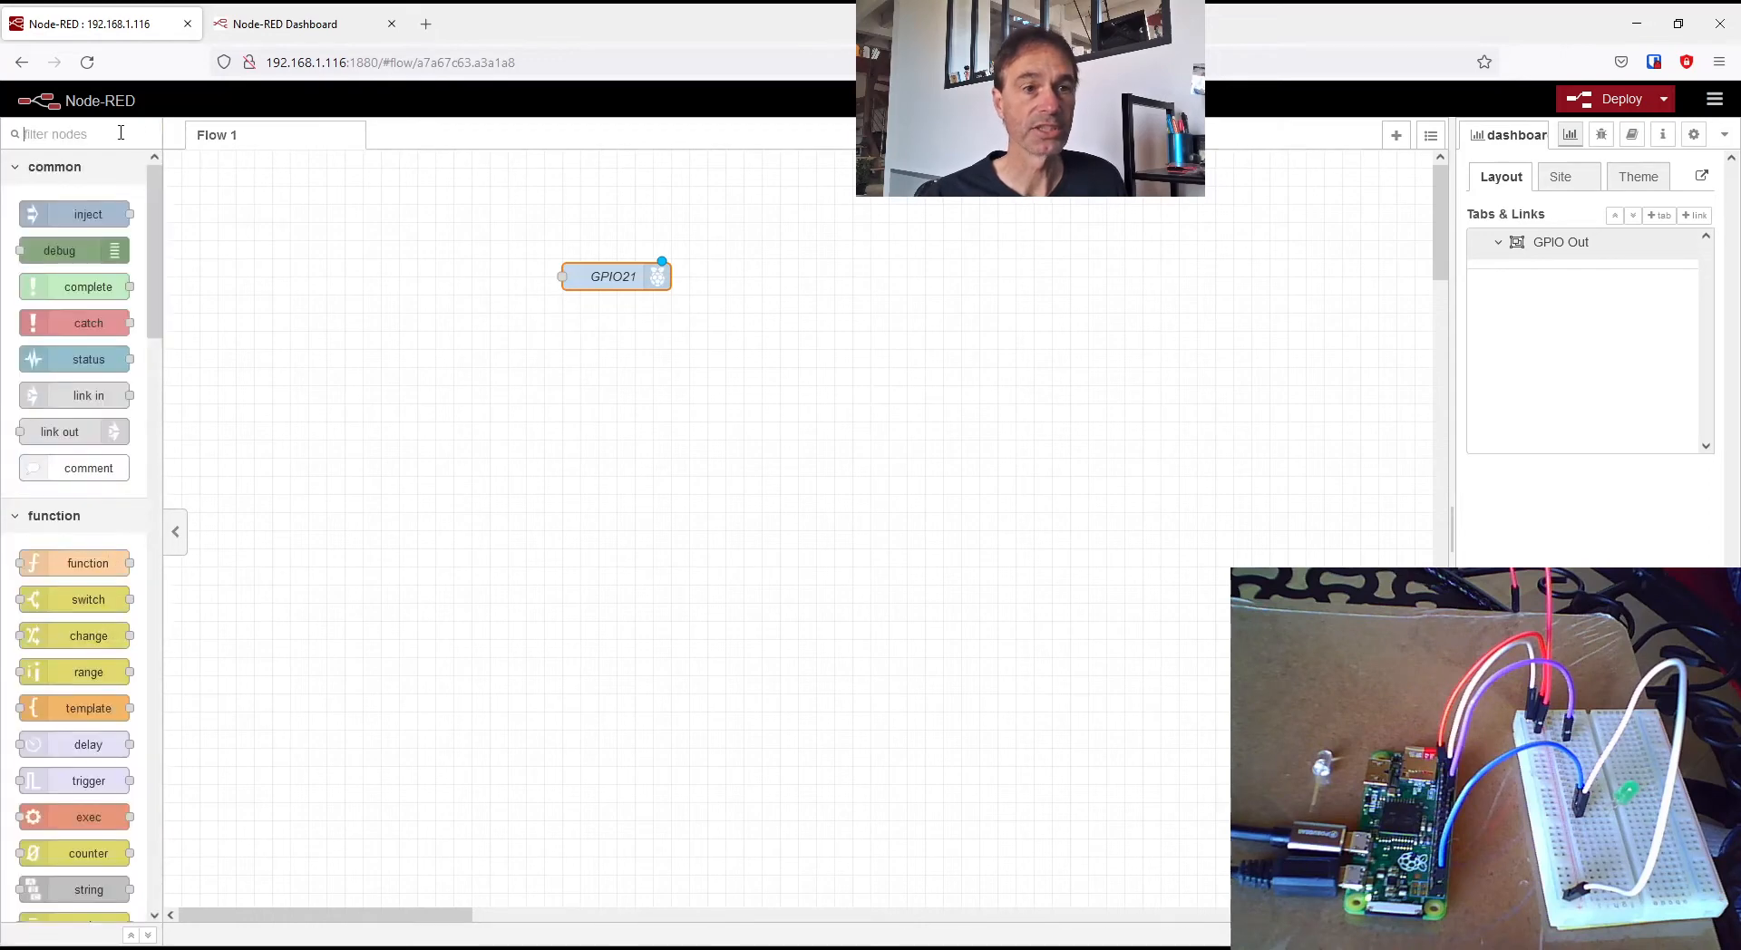
type("sli")
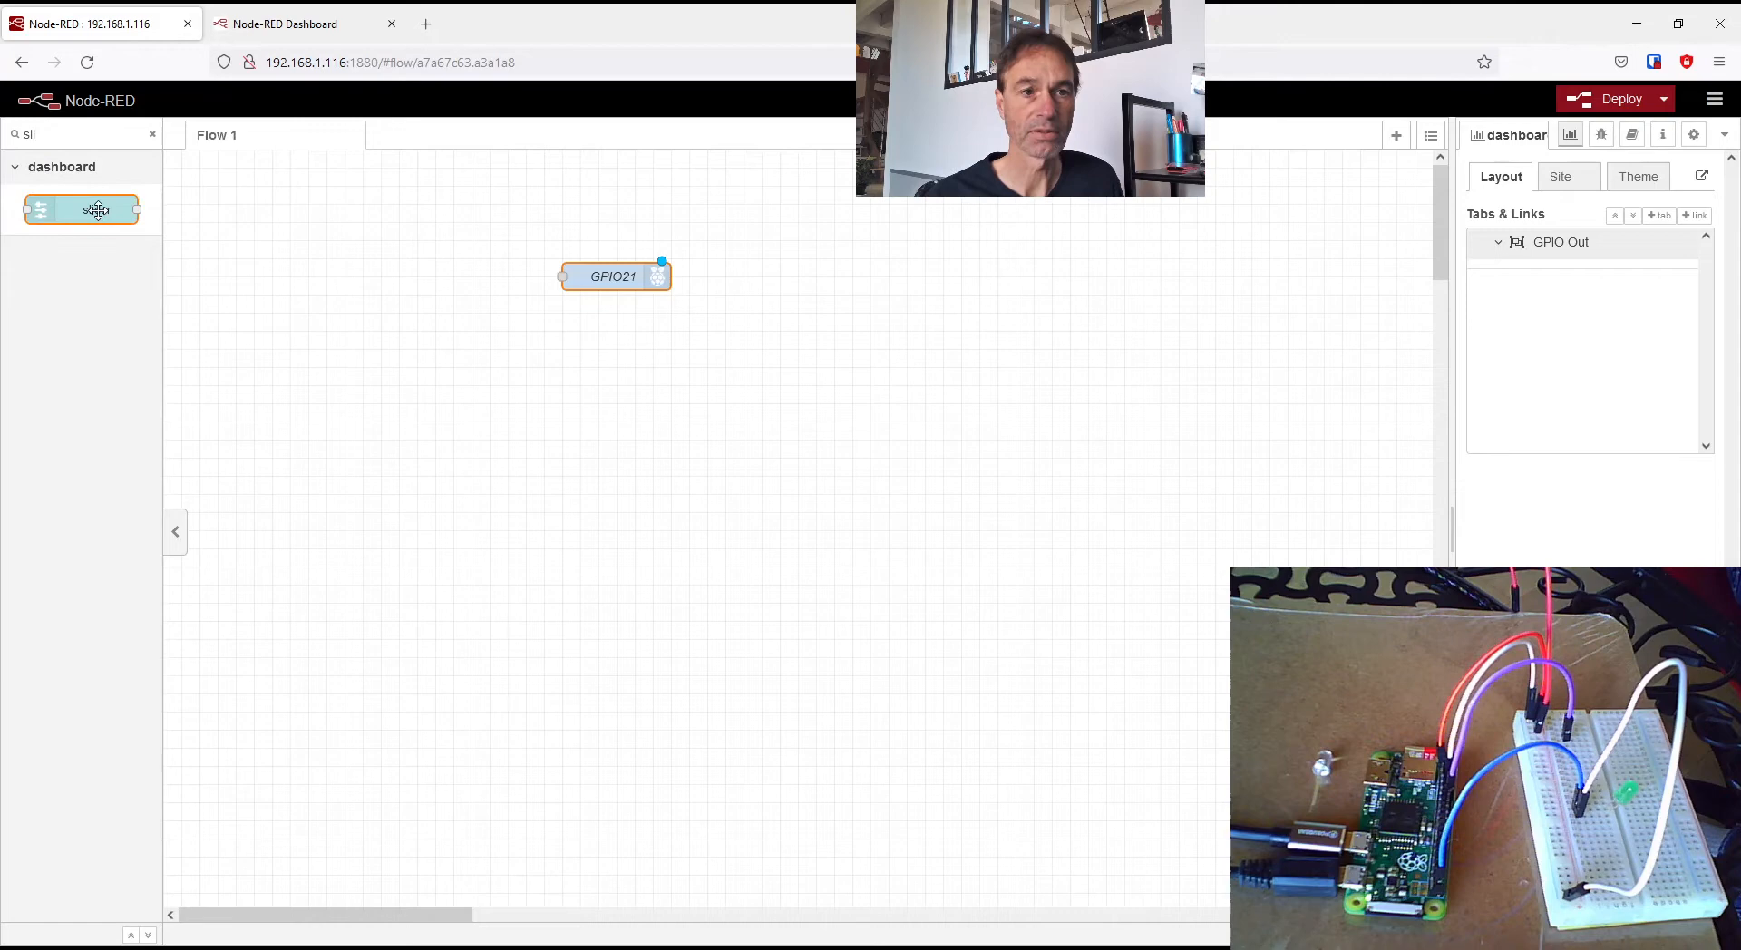
left_click_drag(91, 210, 491, 288)
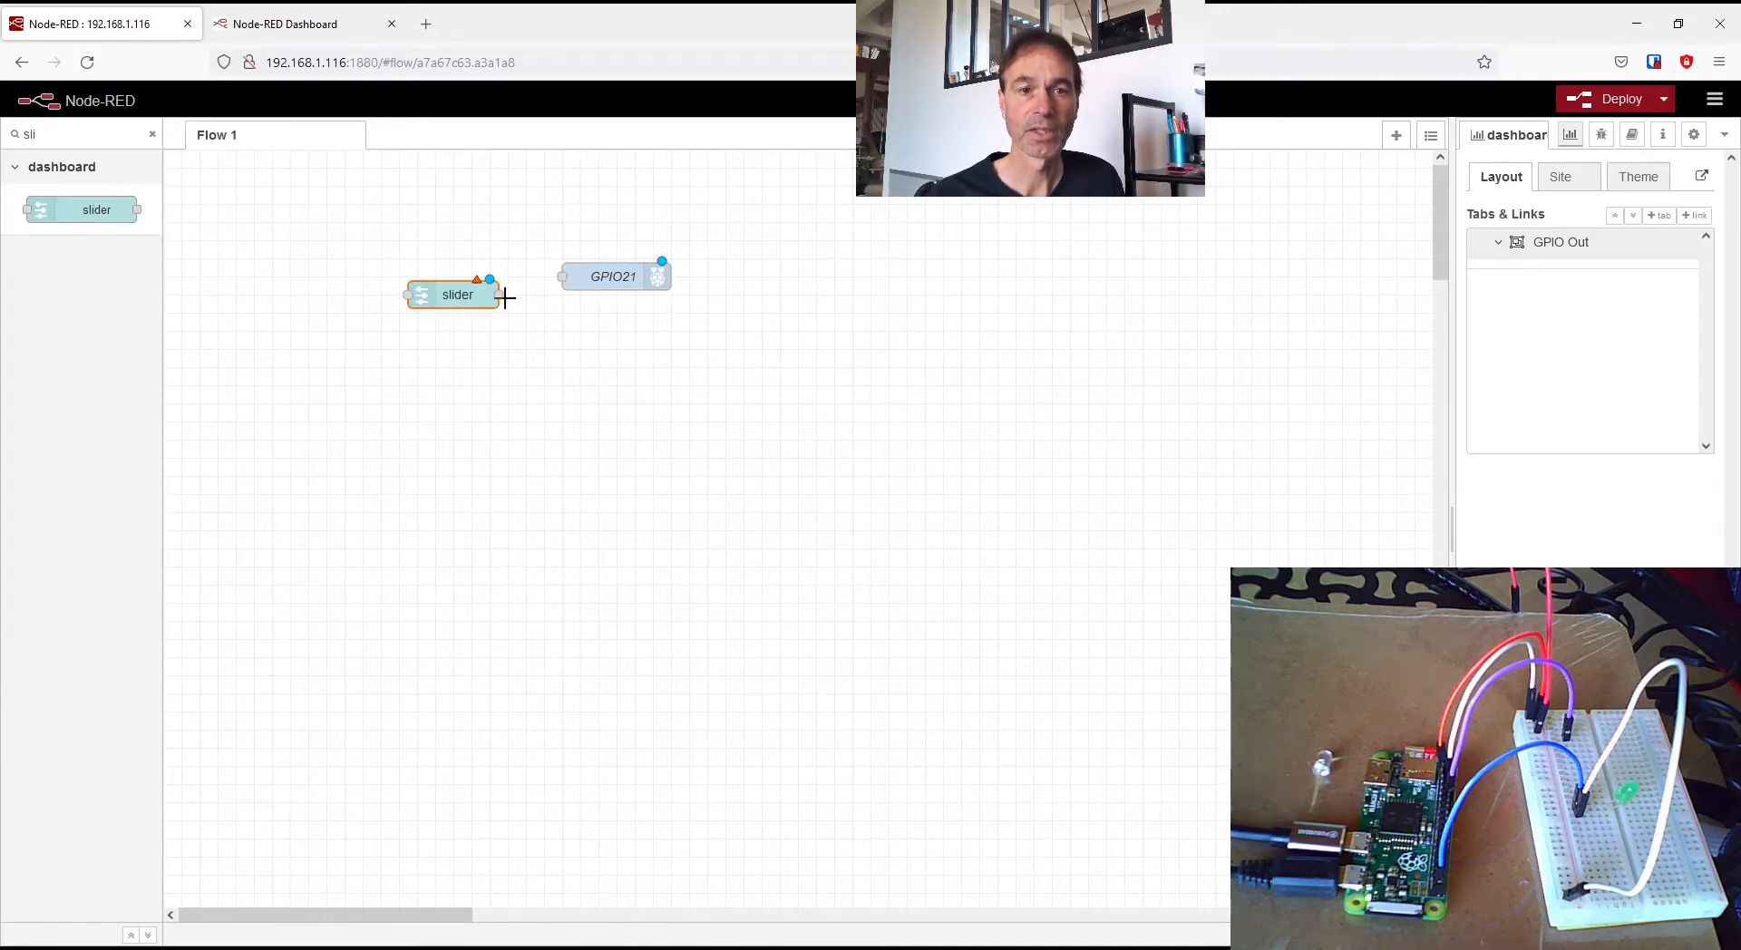
double_click(475, 294)
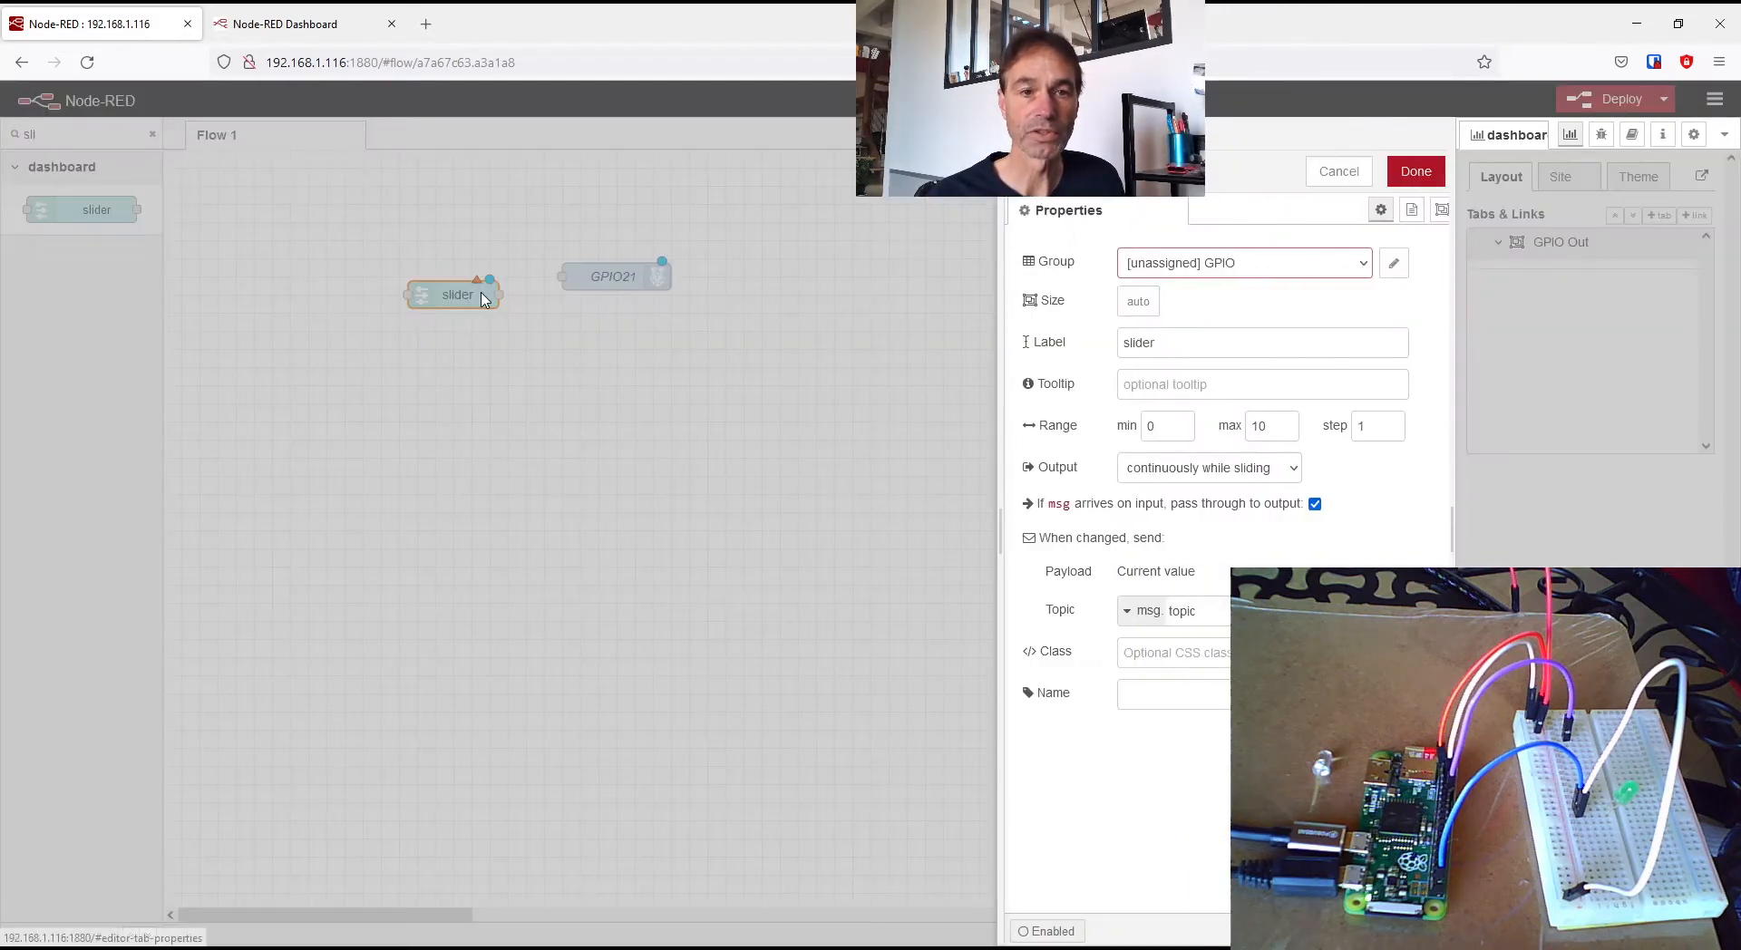
left_click(1156, 272)
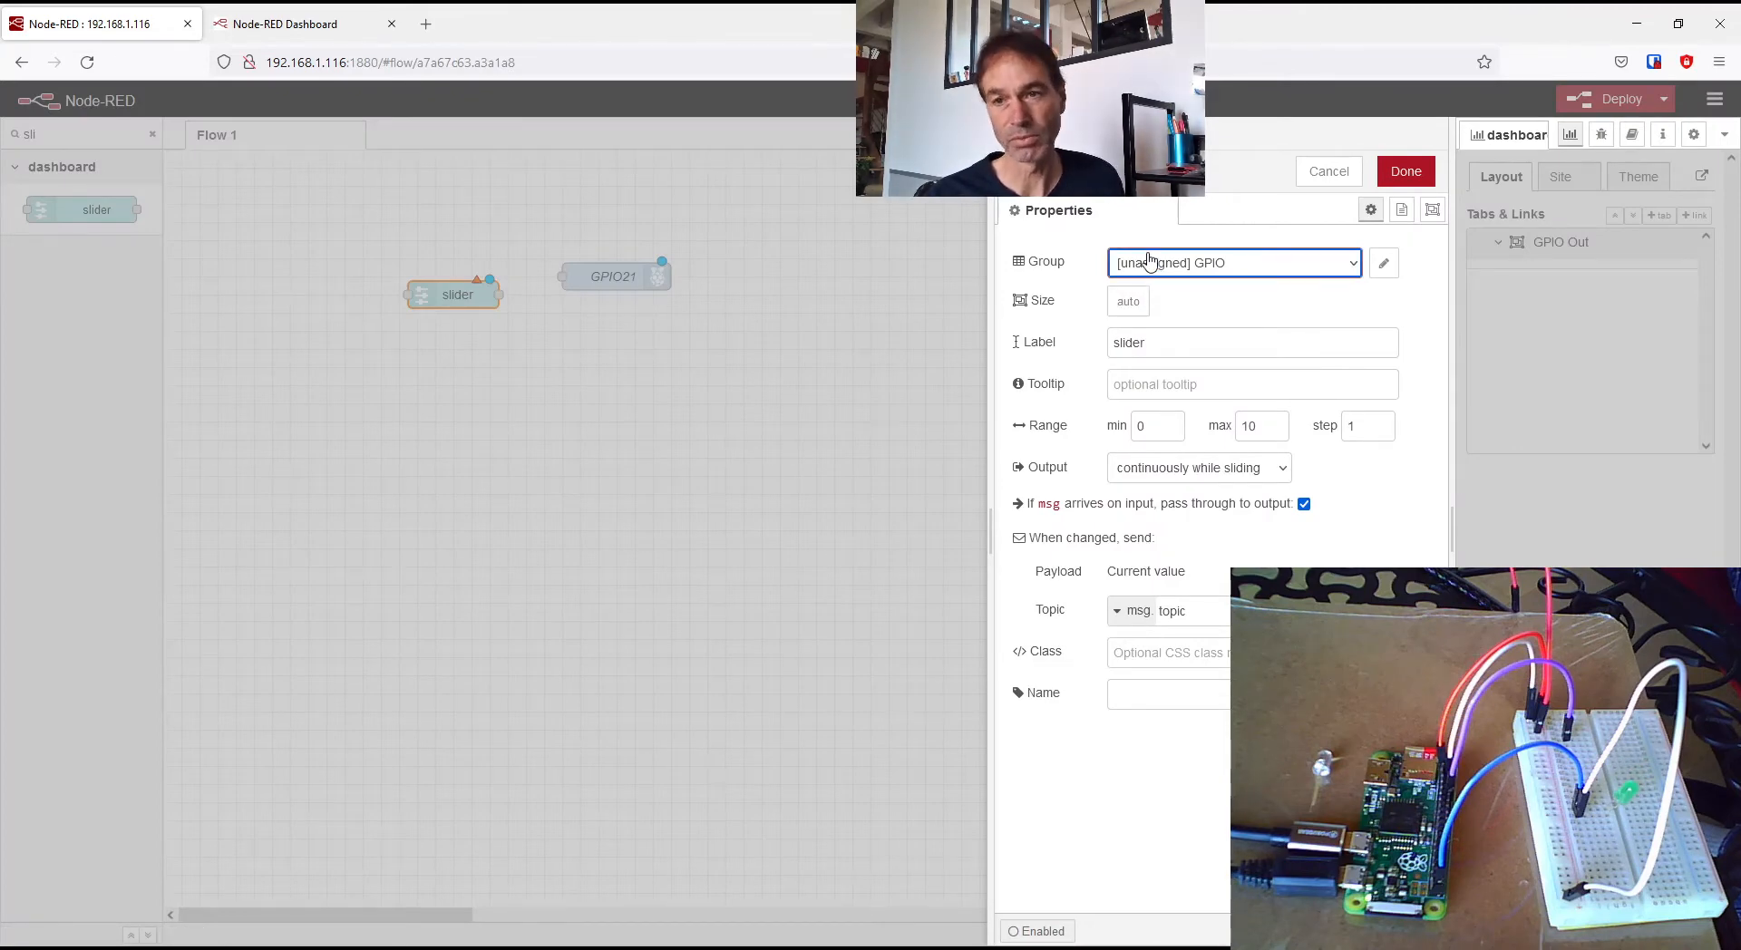
left_click(1329, 171)
- Add a group to the GPIO Out dashboard tab and name it GPIO18
left_click(1587, 243)
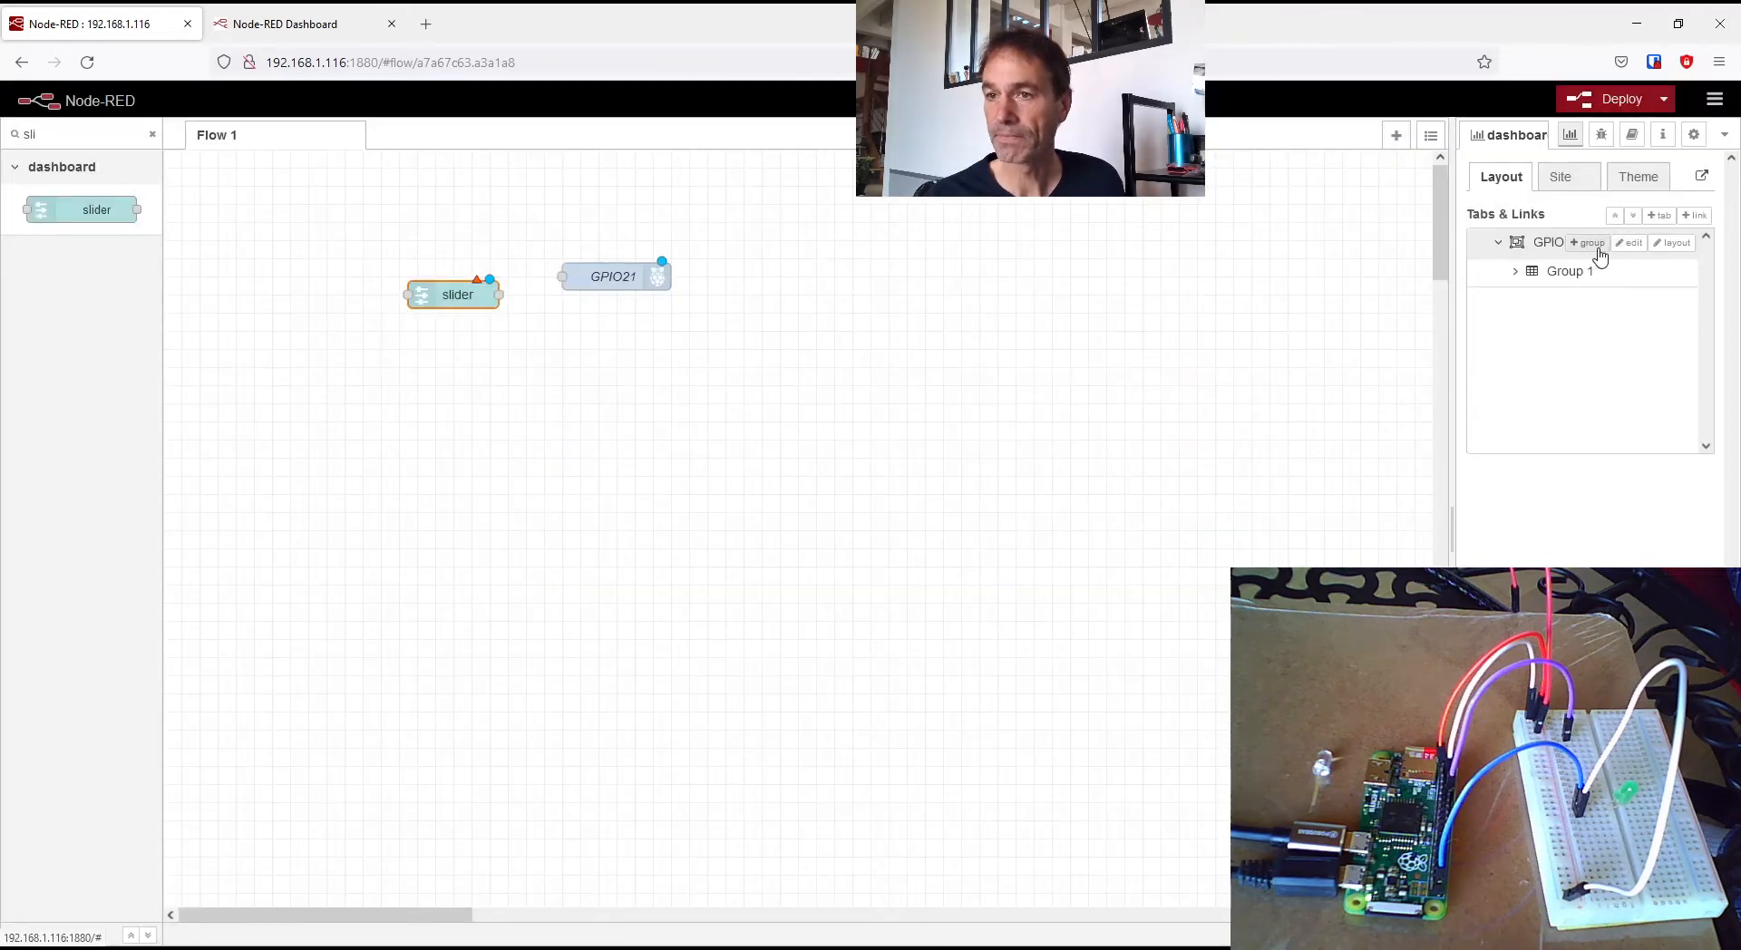
left_click(1677, 274)
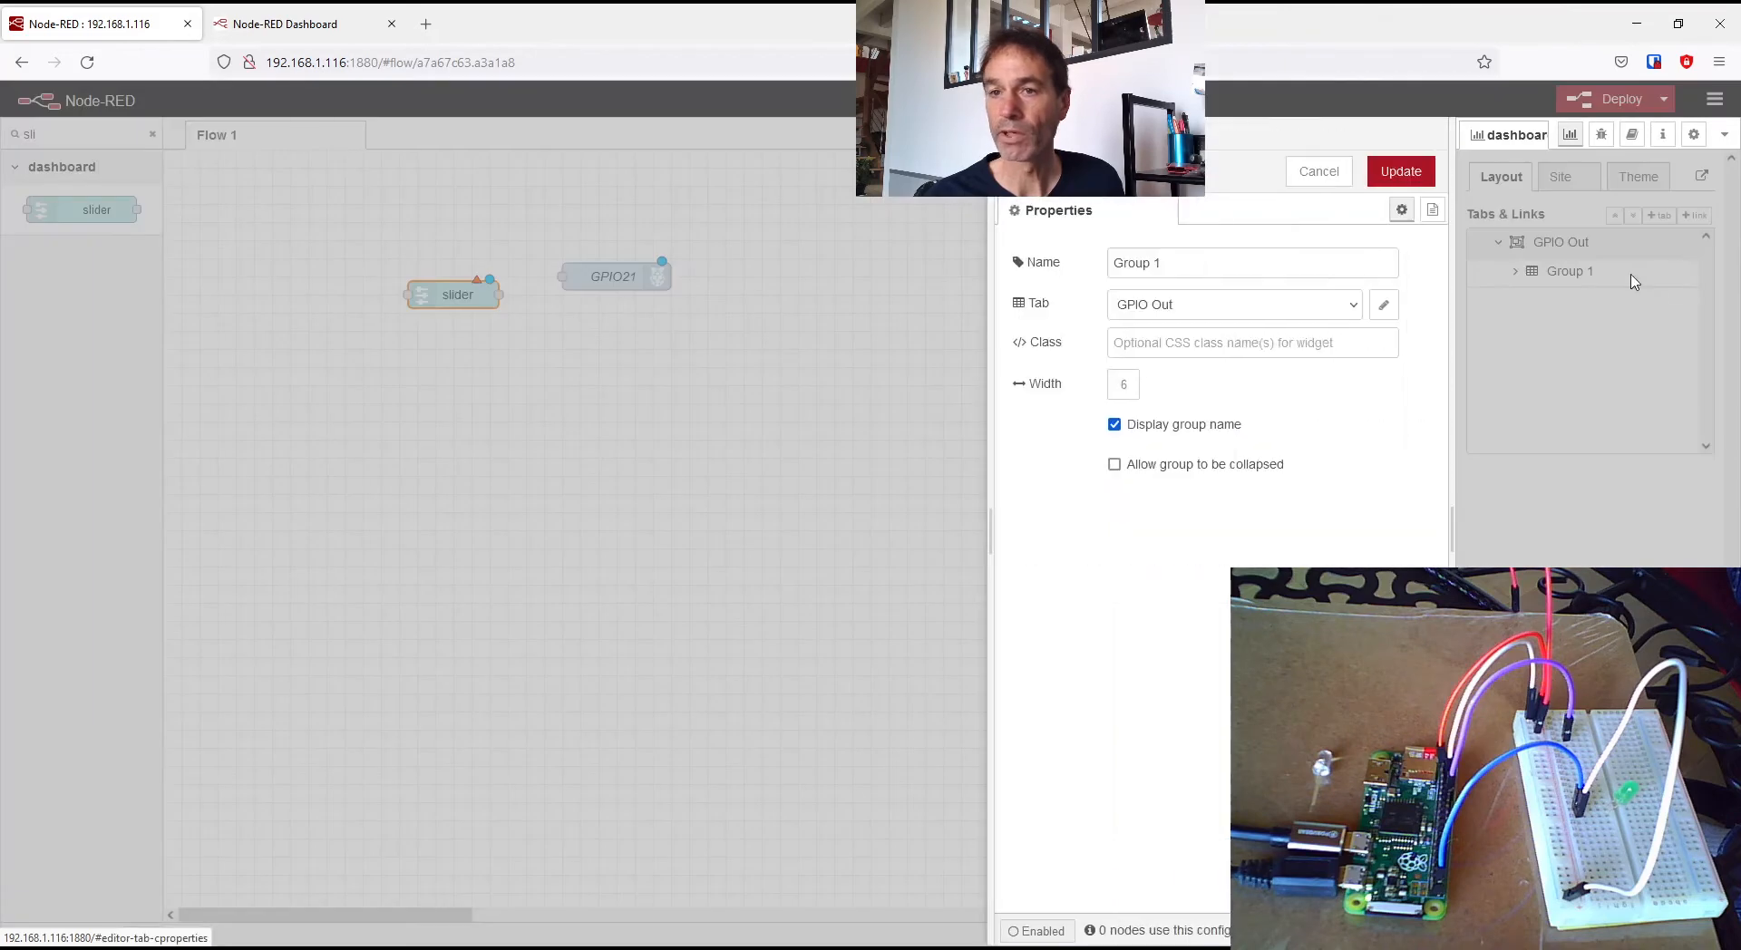
left_click_drag(1172, 264, 1064, 261)
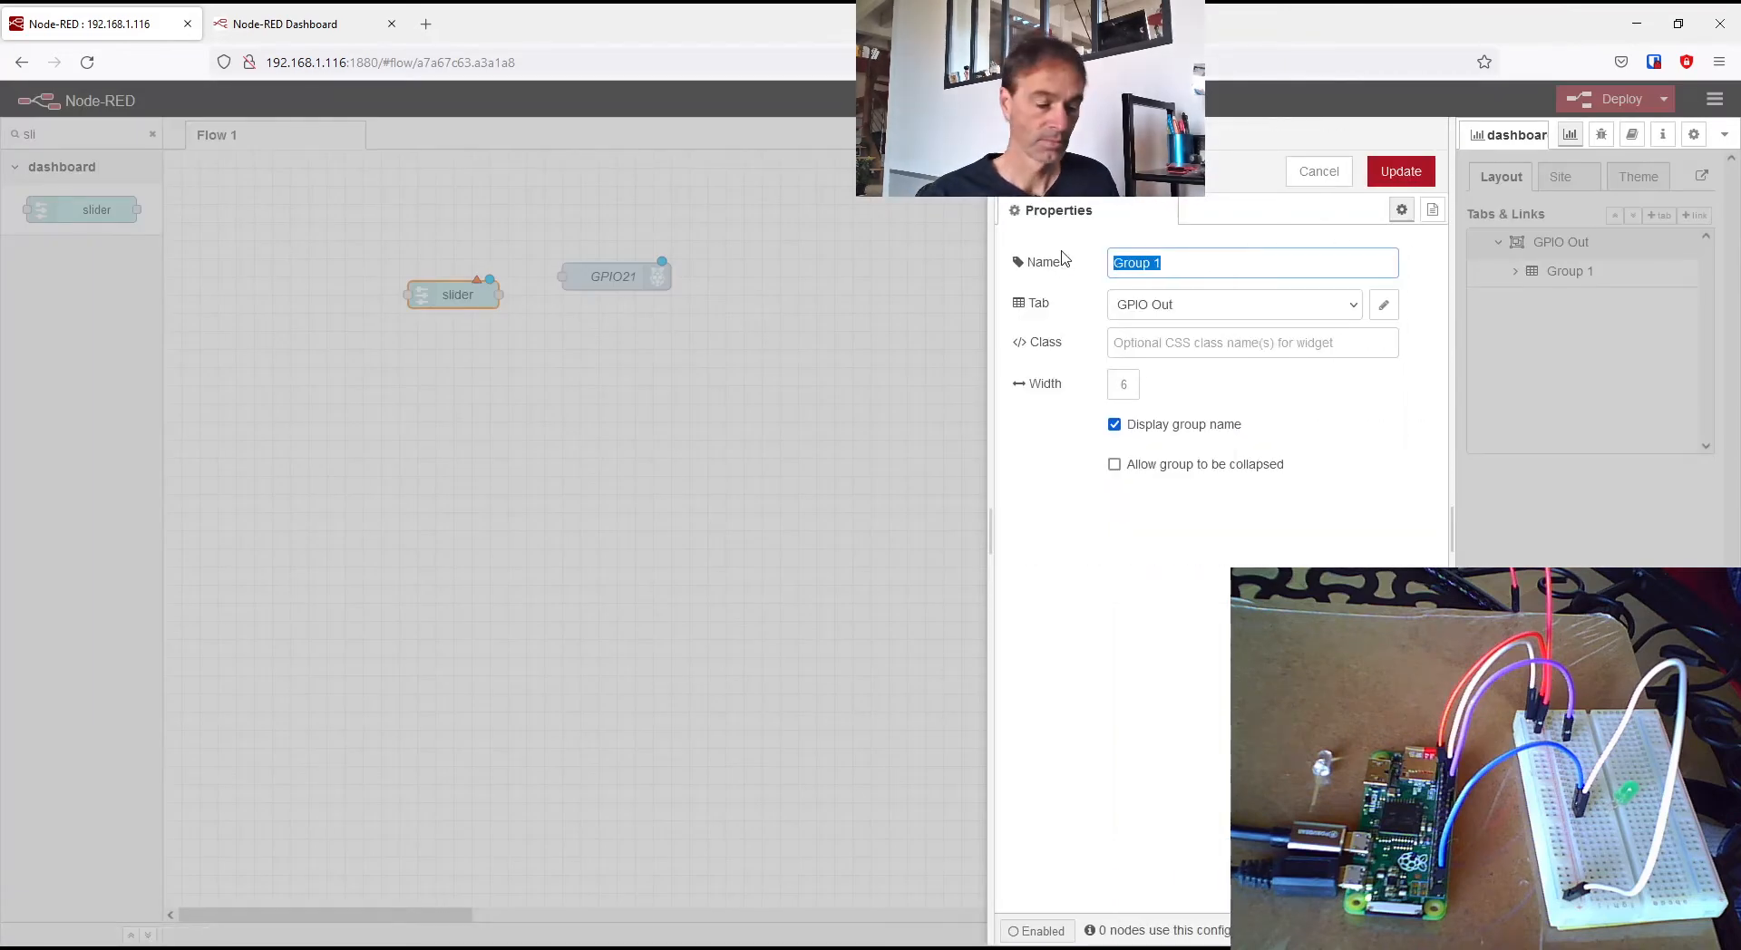
type("GPIO18")
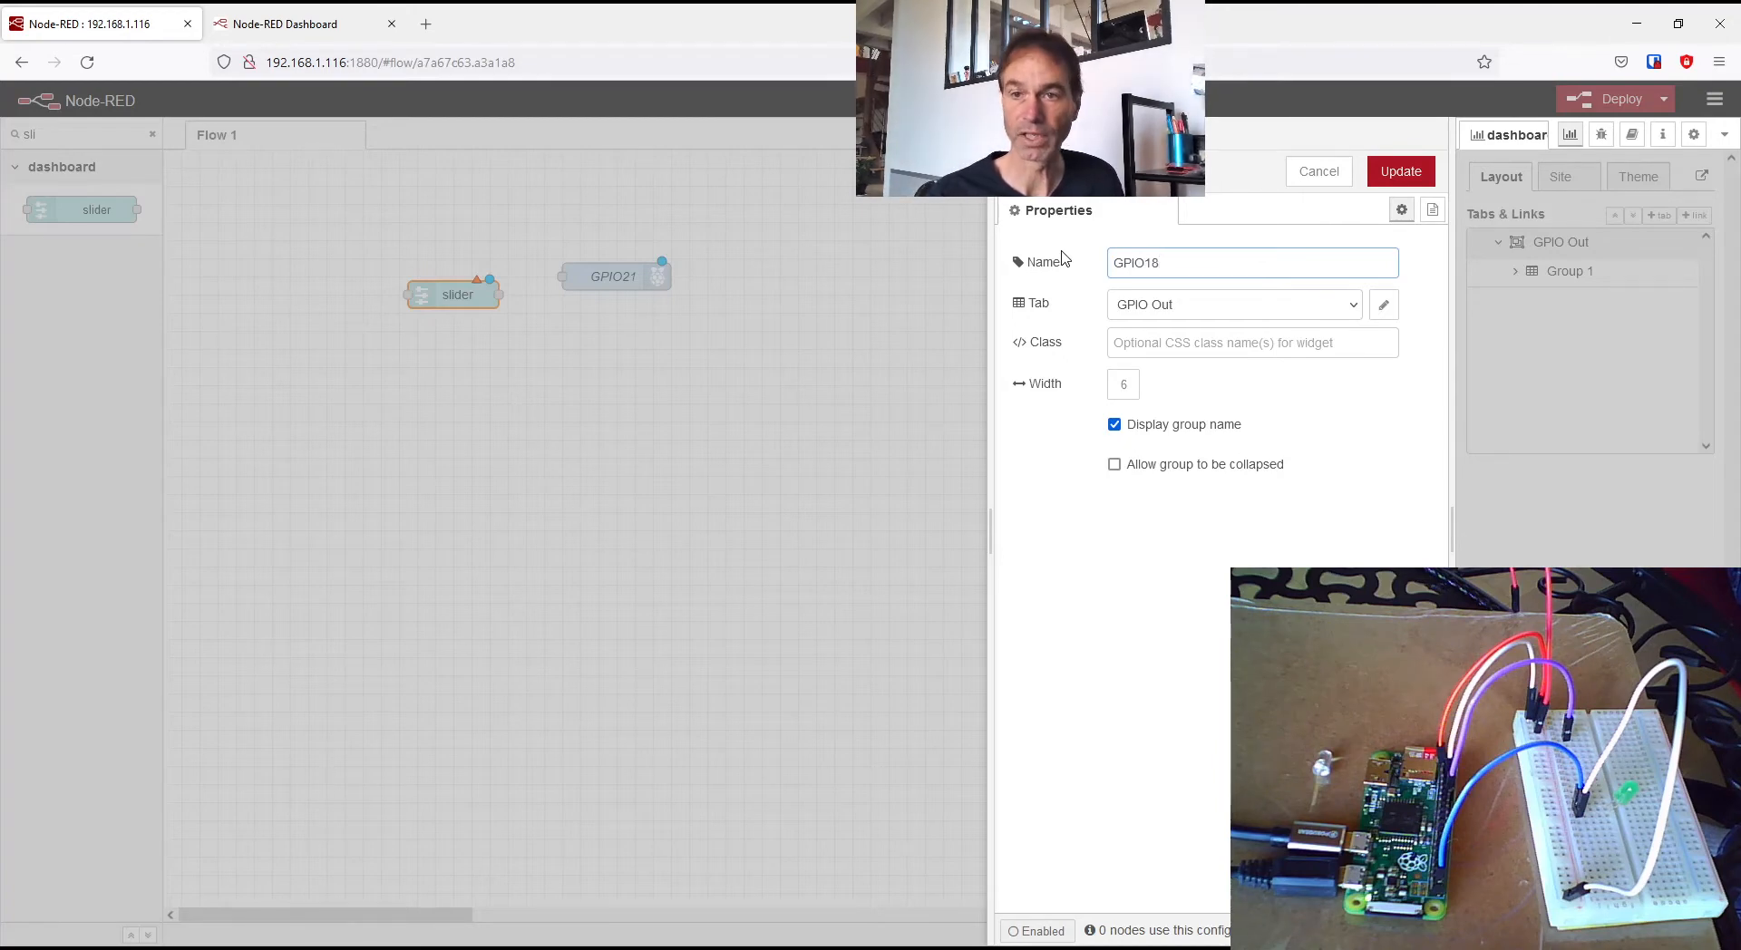
left_click(1380, 174)
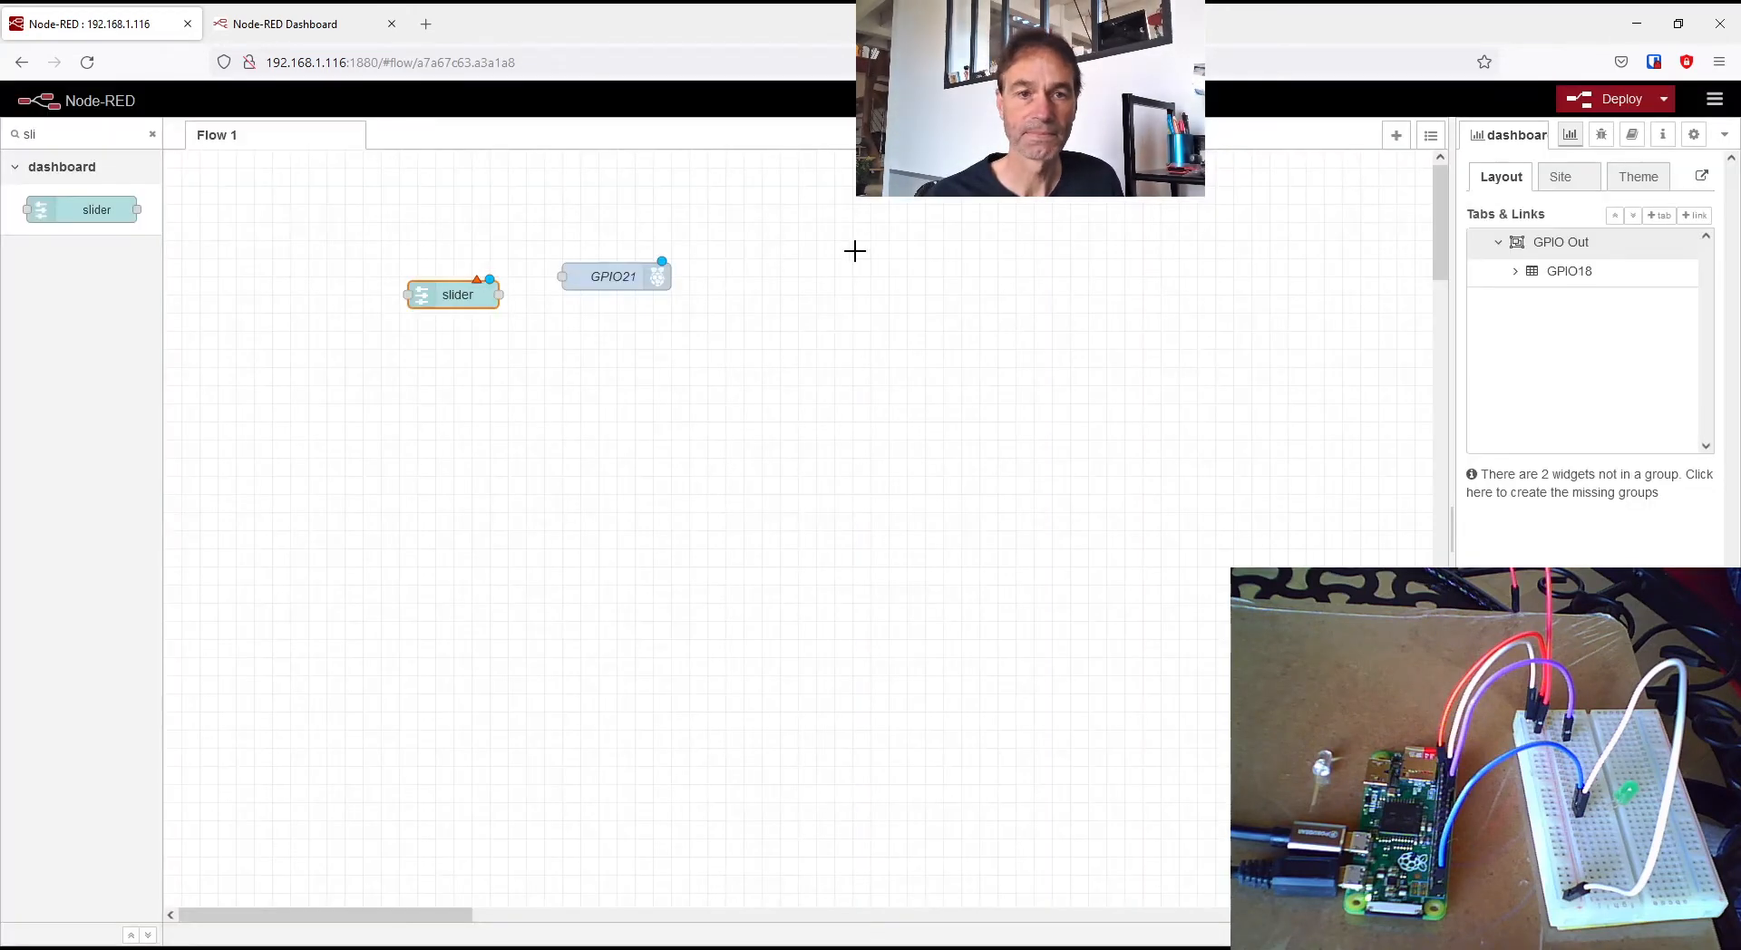
- Assign the slider node to the [GPIO Out] GPIO18 group and set its range maximum to 100
double_click(476, 298)
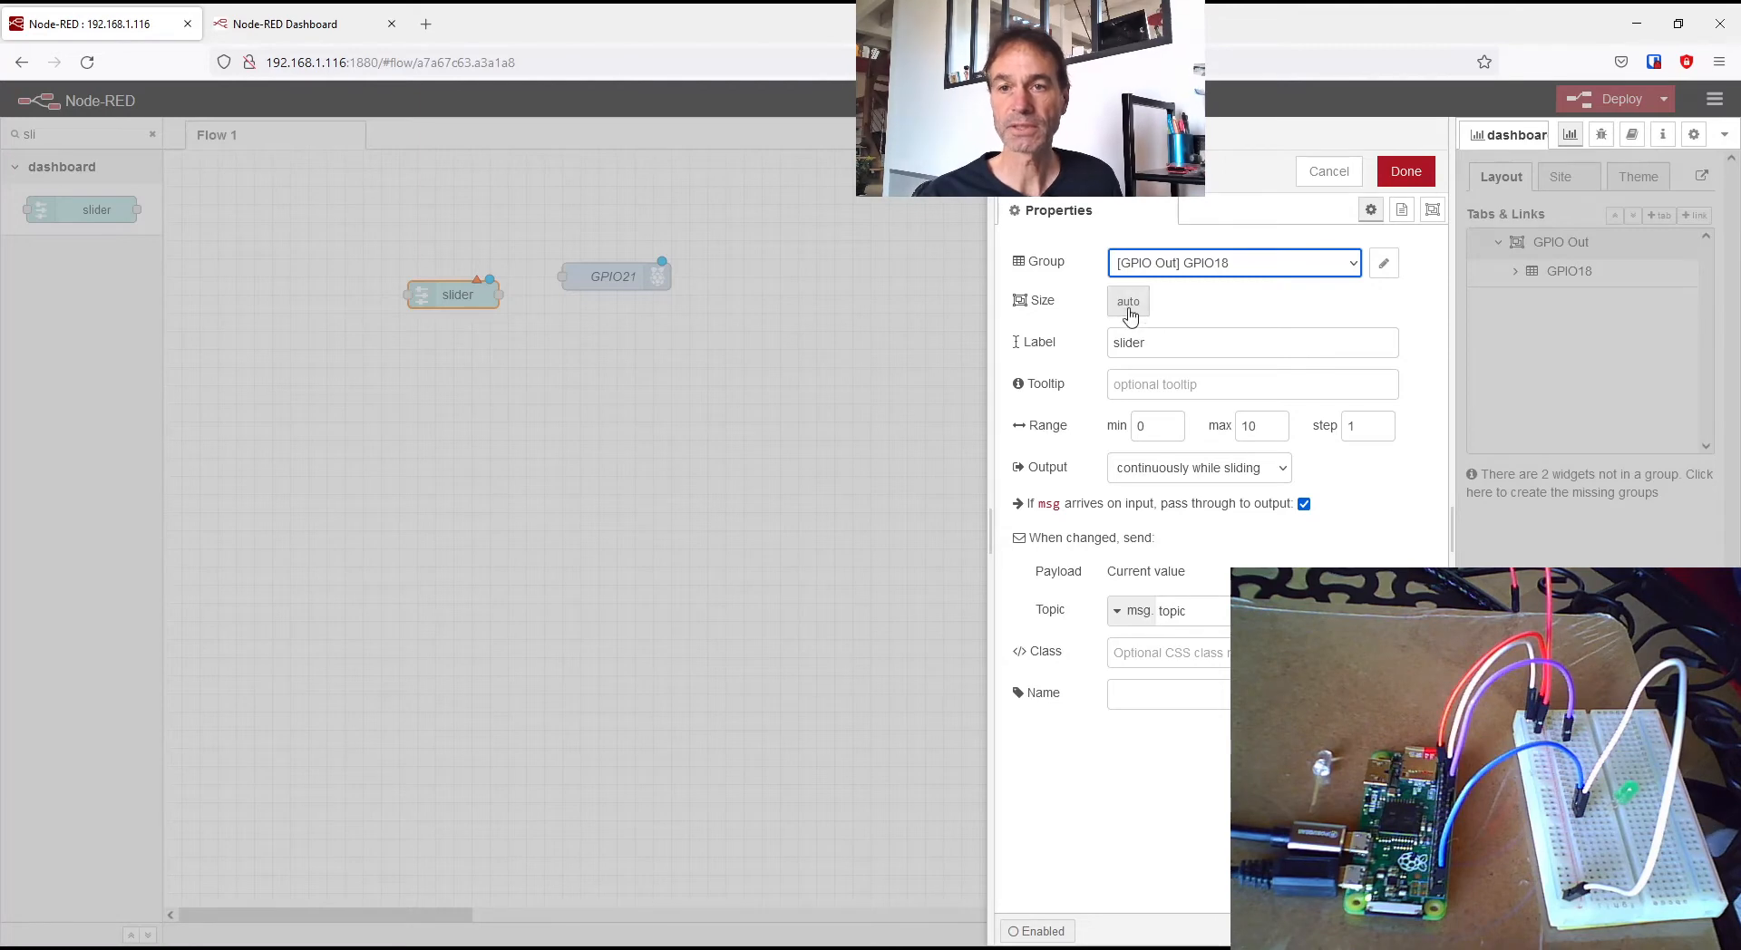
left_click(1259, 427)
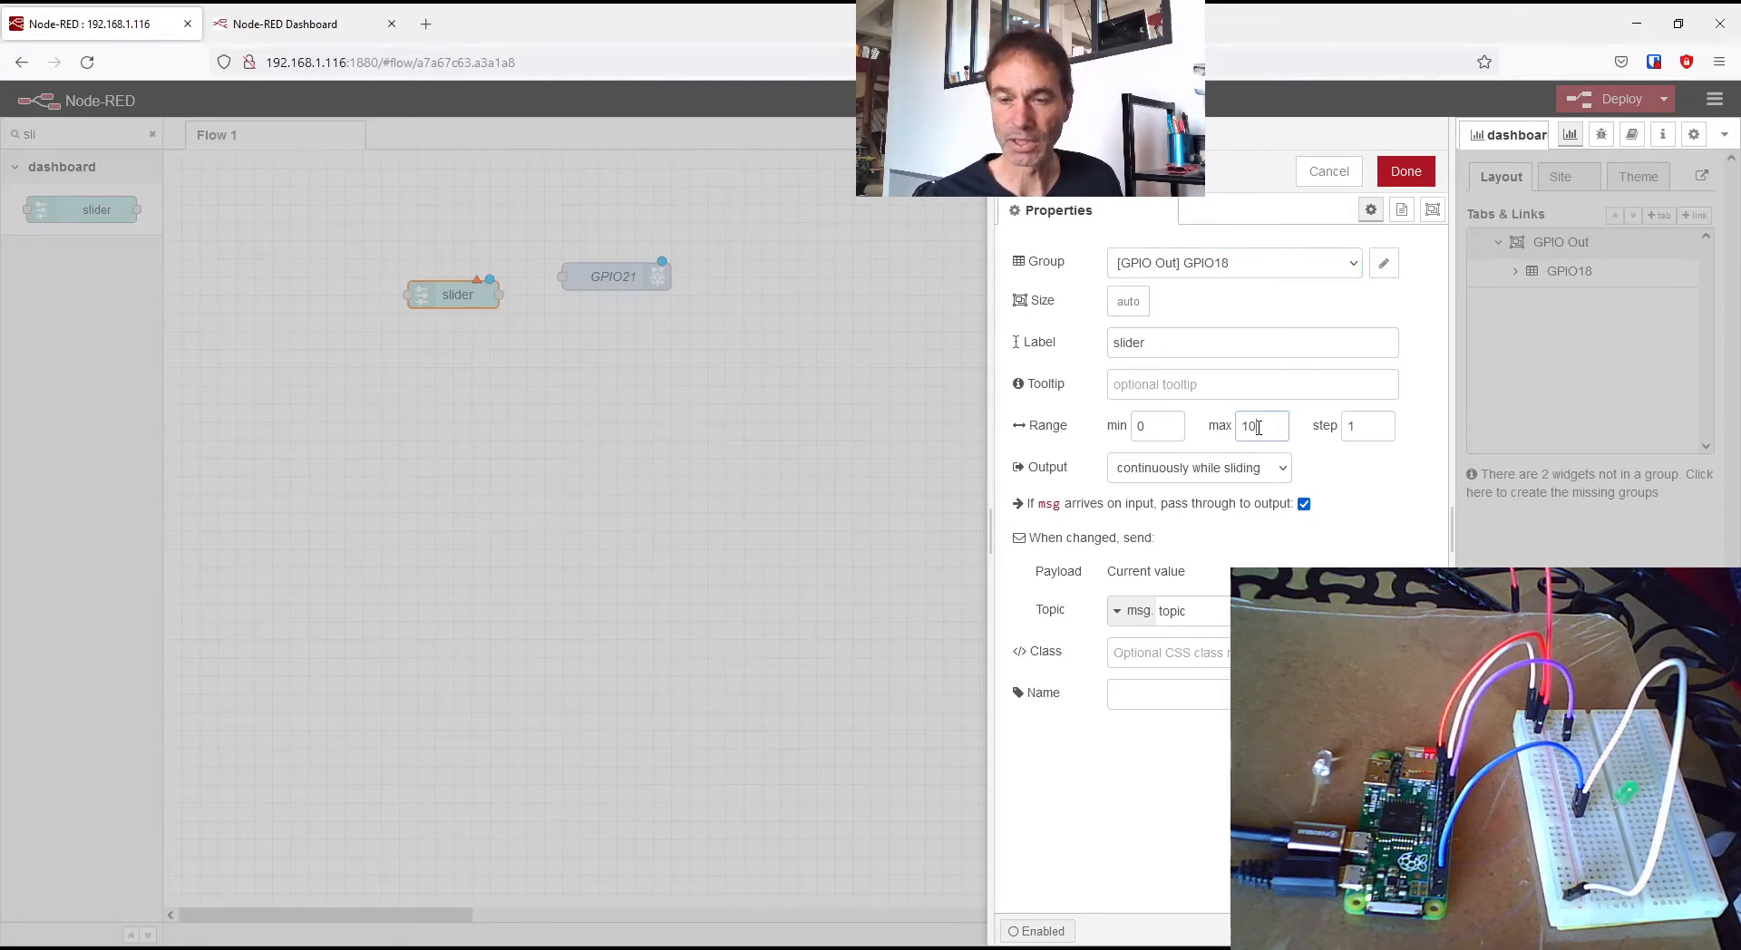
type("0")
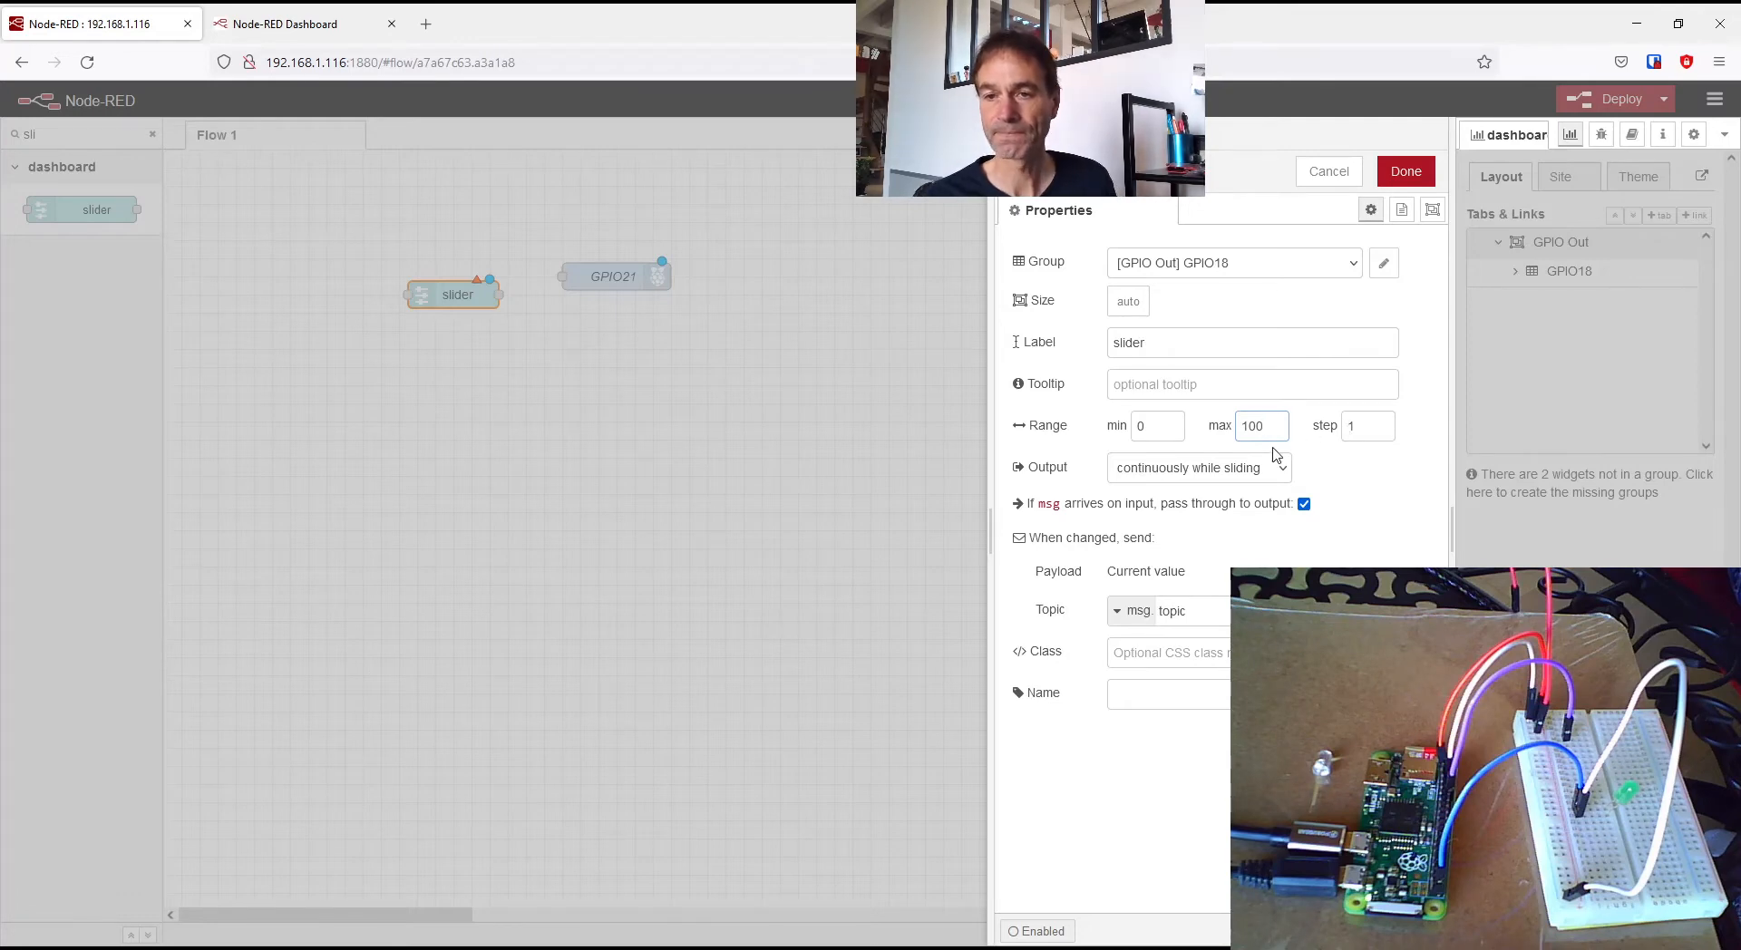
left_click(1404, 186)
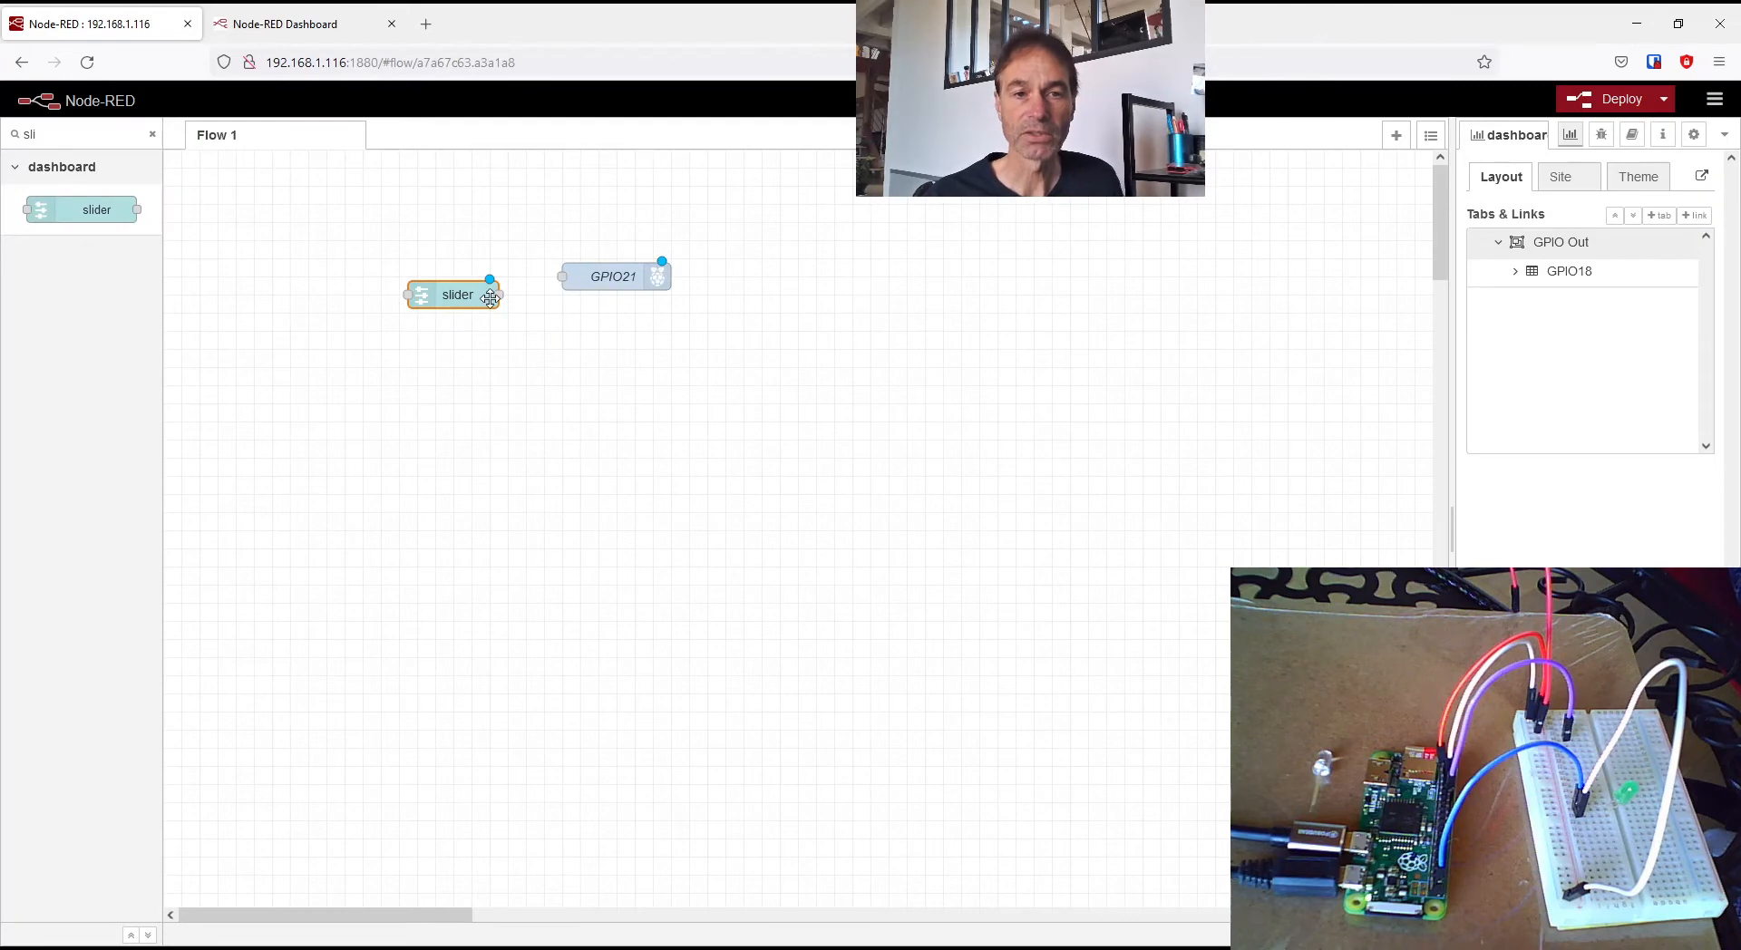
- Align the slider node with GPIO21, wire its output to the GPIO21 input, and deploy the flow
left_click_drag(491, 298, 485, 288)
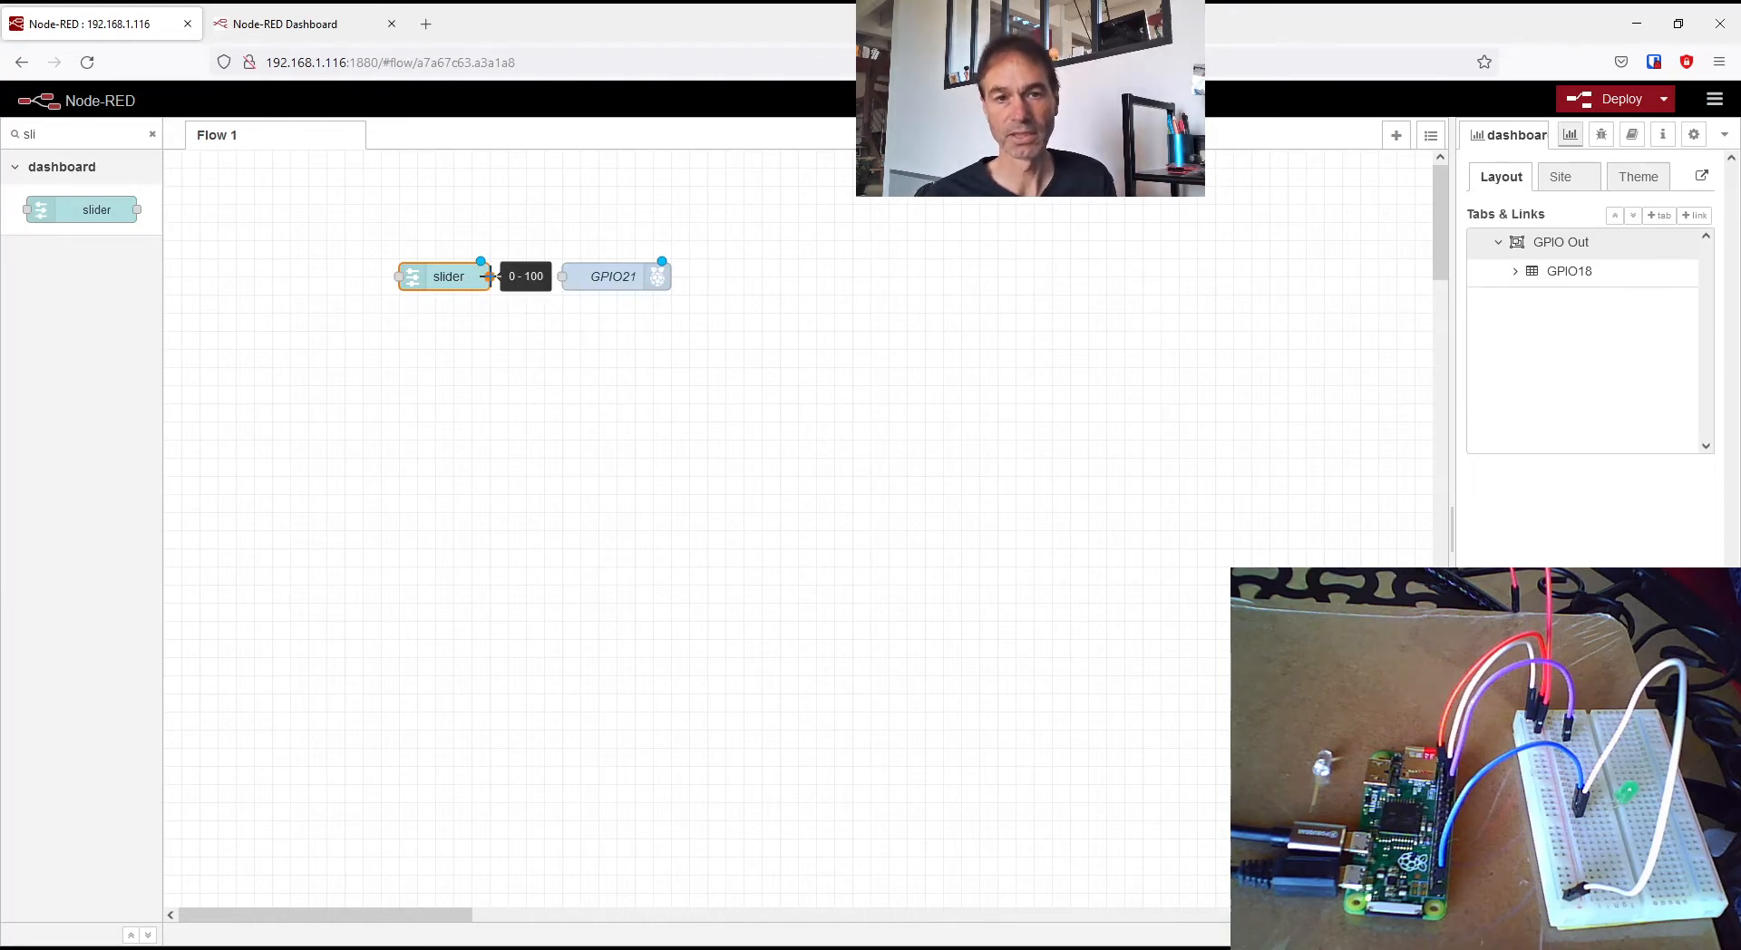
left_click_drag(490, 276, 563, 276)
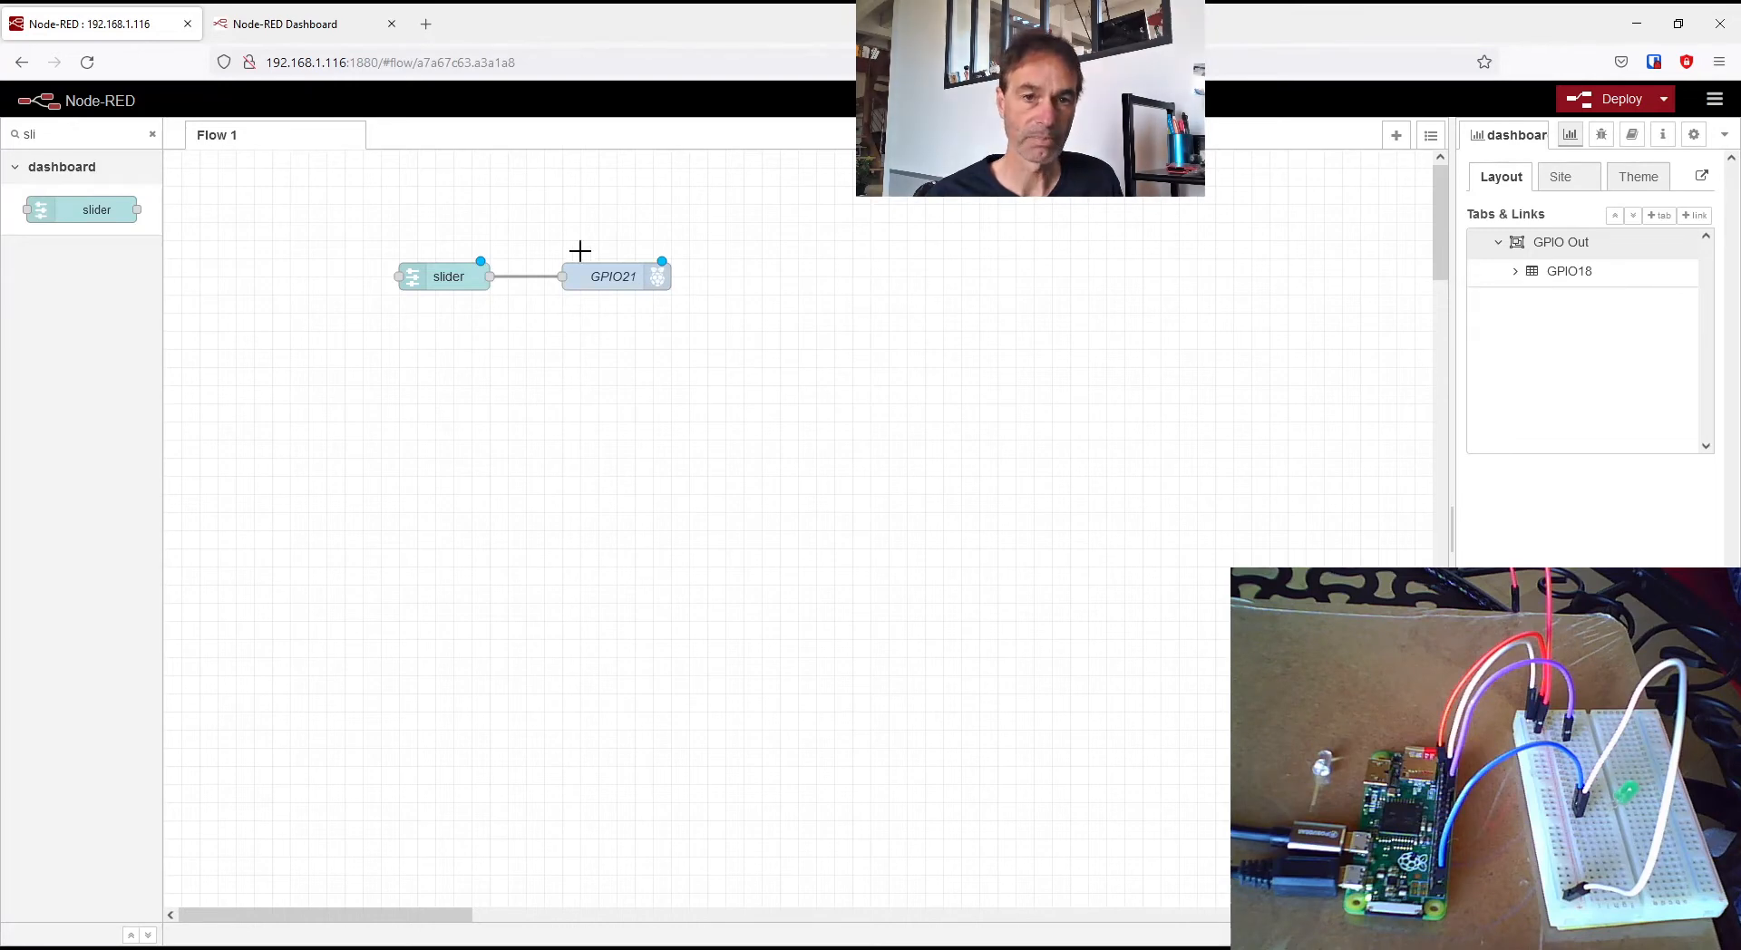
left_click(1579, 110)
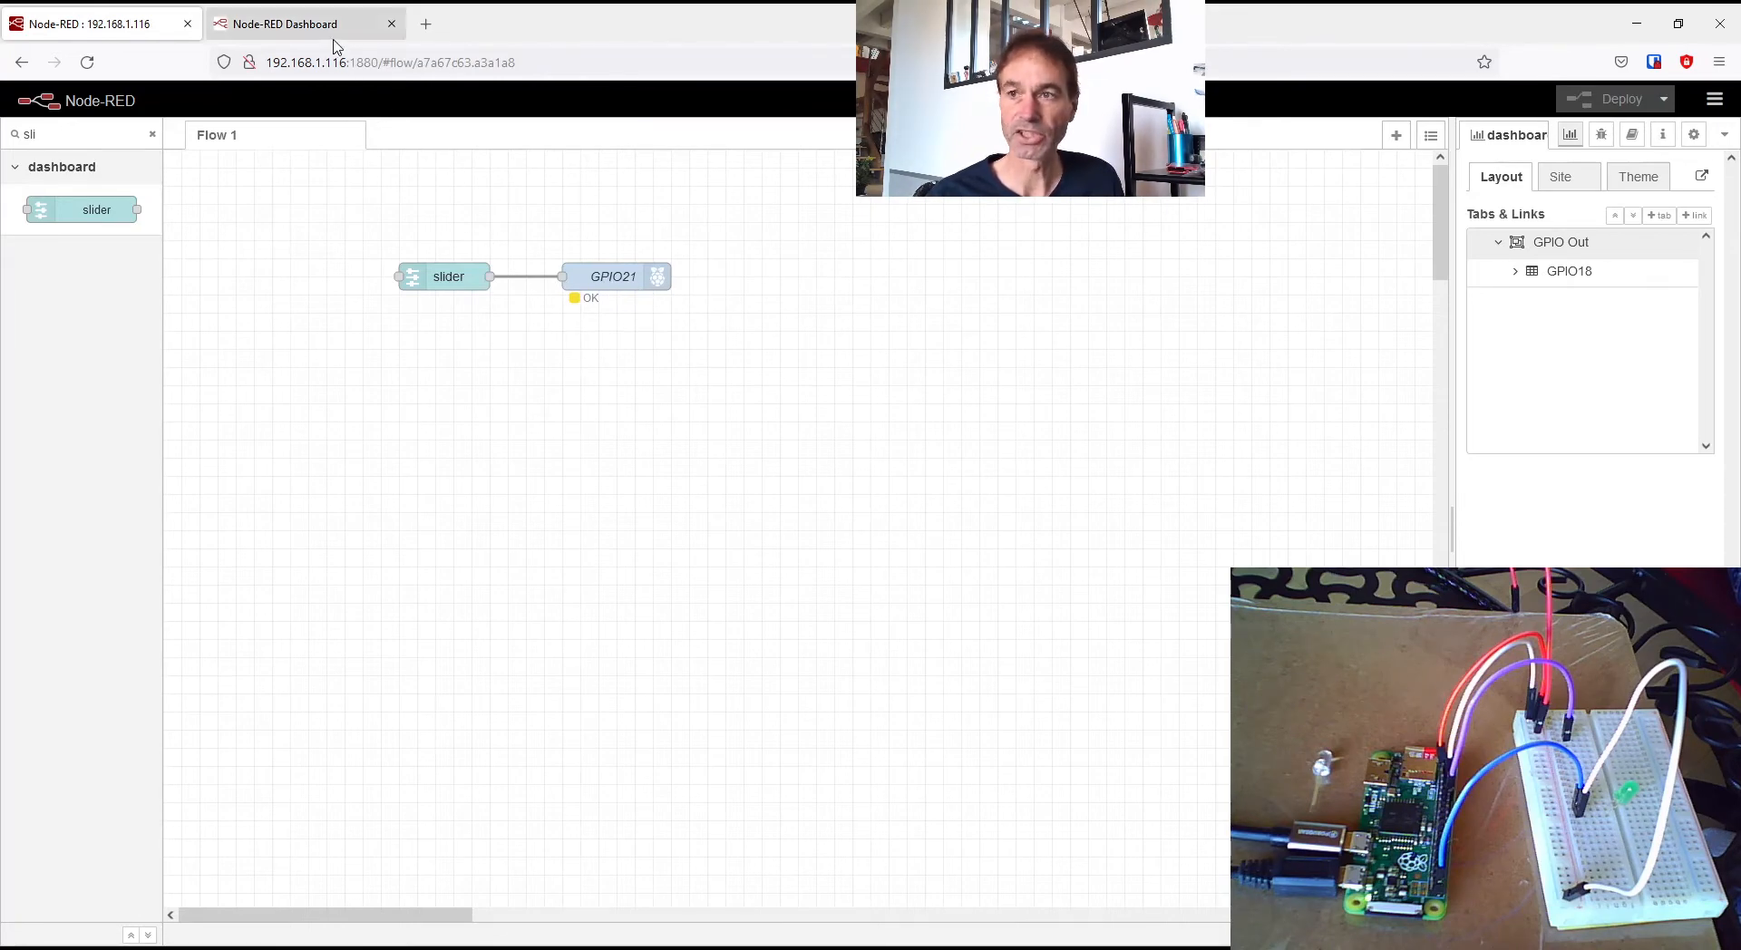
- Test the LED's brightness by moving the dashboard slider to 64, and return to the flow editor
left_click(1703, 181)
left_click(594, 24)
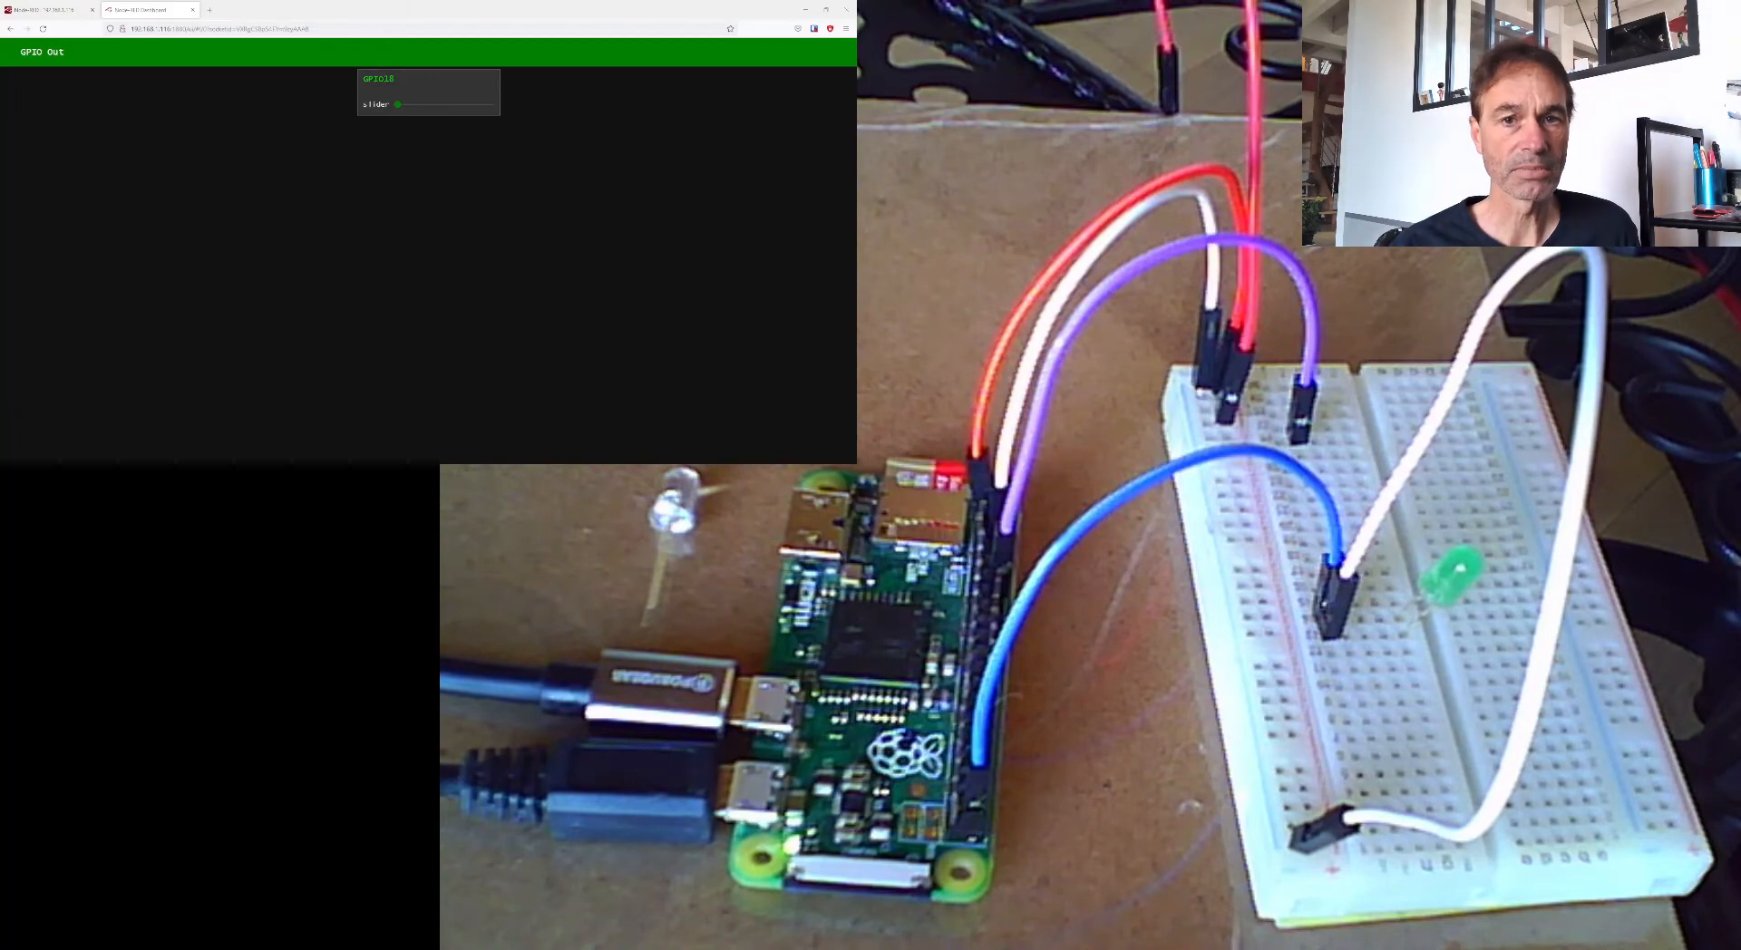
left_click_drag(397, 104, 457, 111)
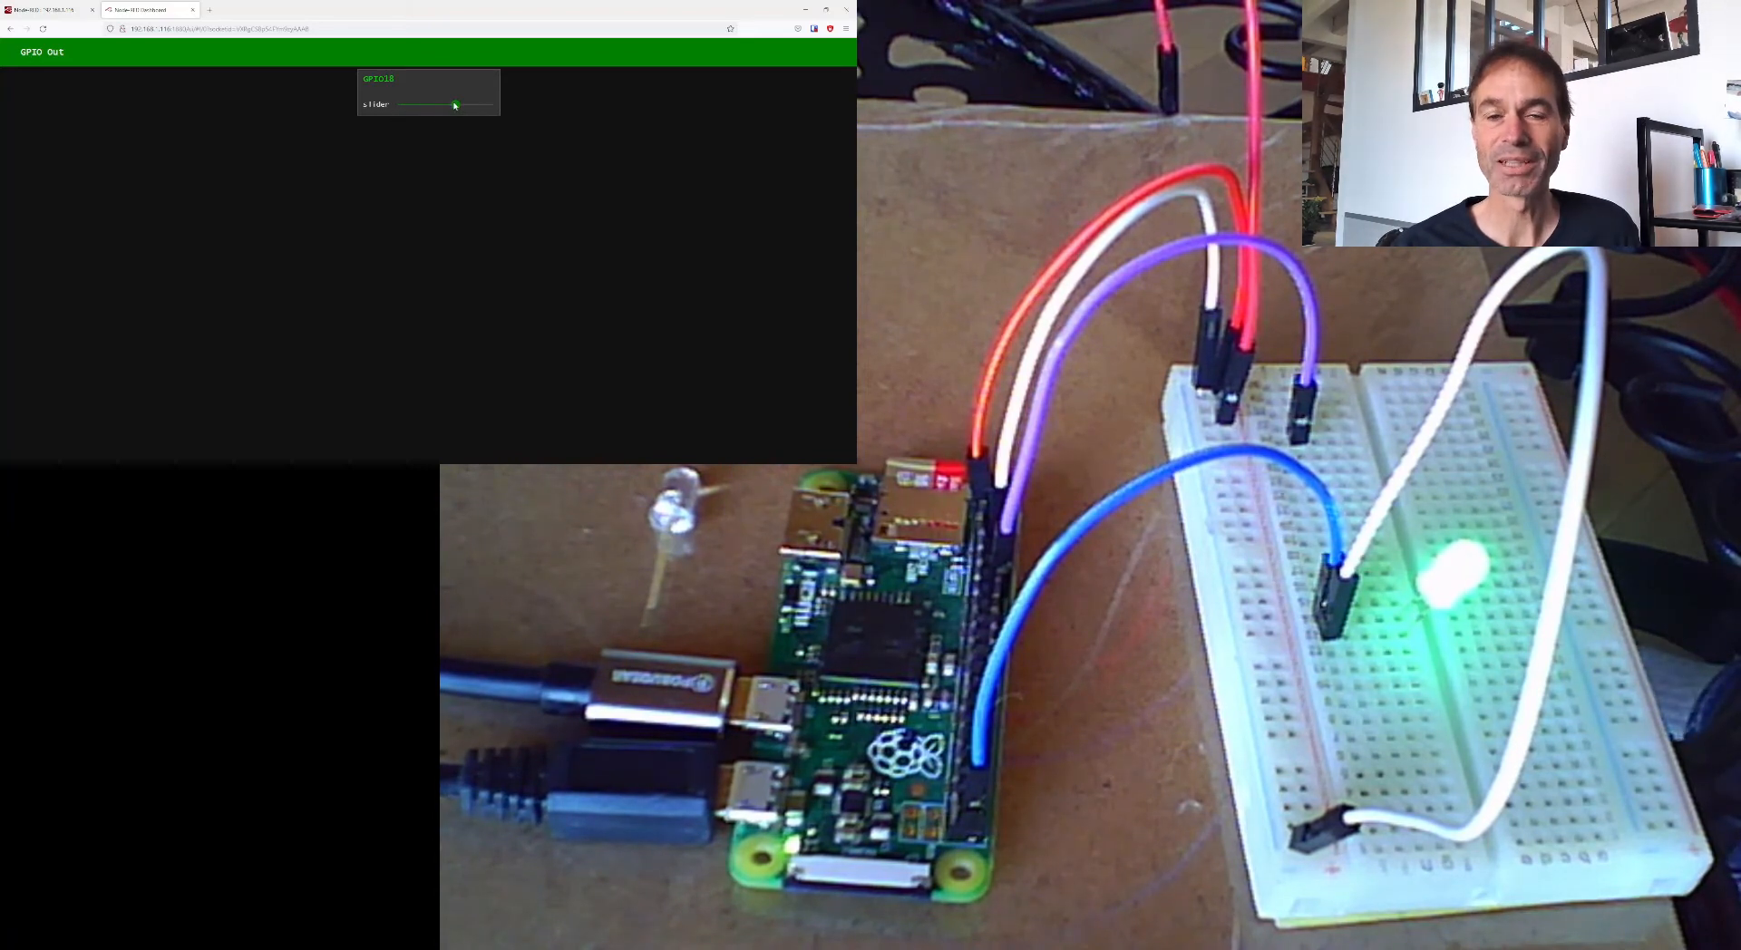
mouse_move(456, 106)
left_mouse_down()
mouse_move(399, 108)
mouse_move(460, 108)
left_mouse_up()
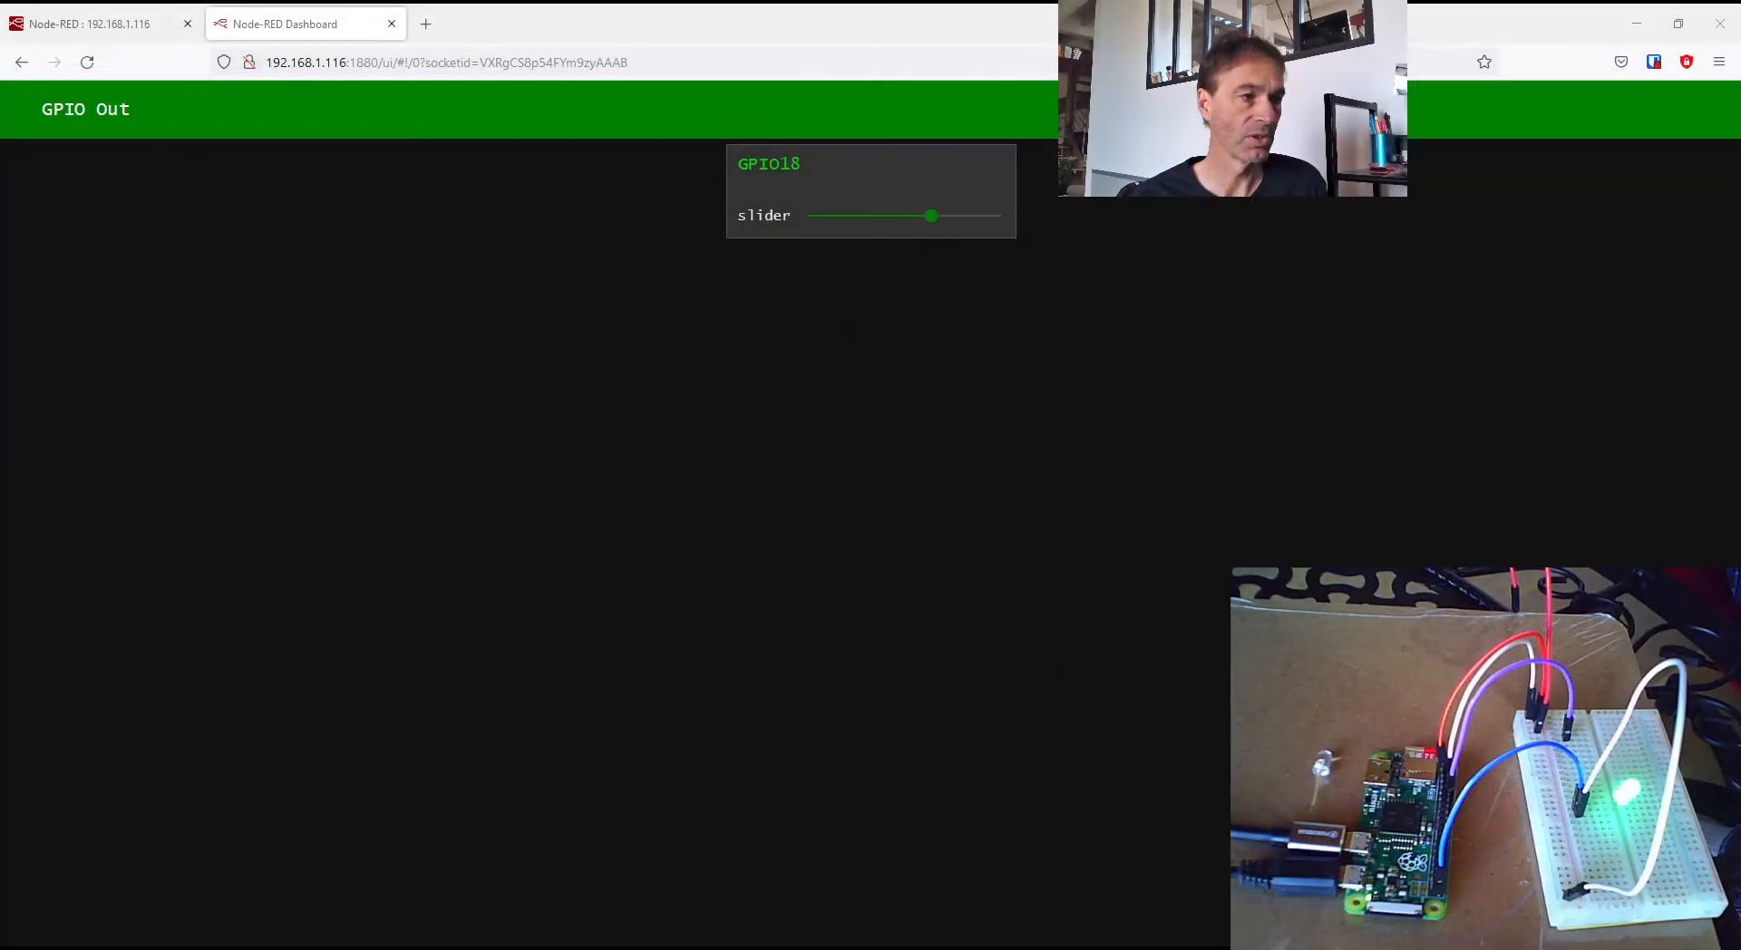
left_click(91, 24)
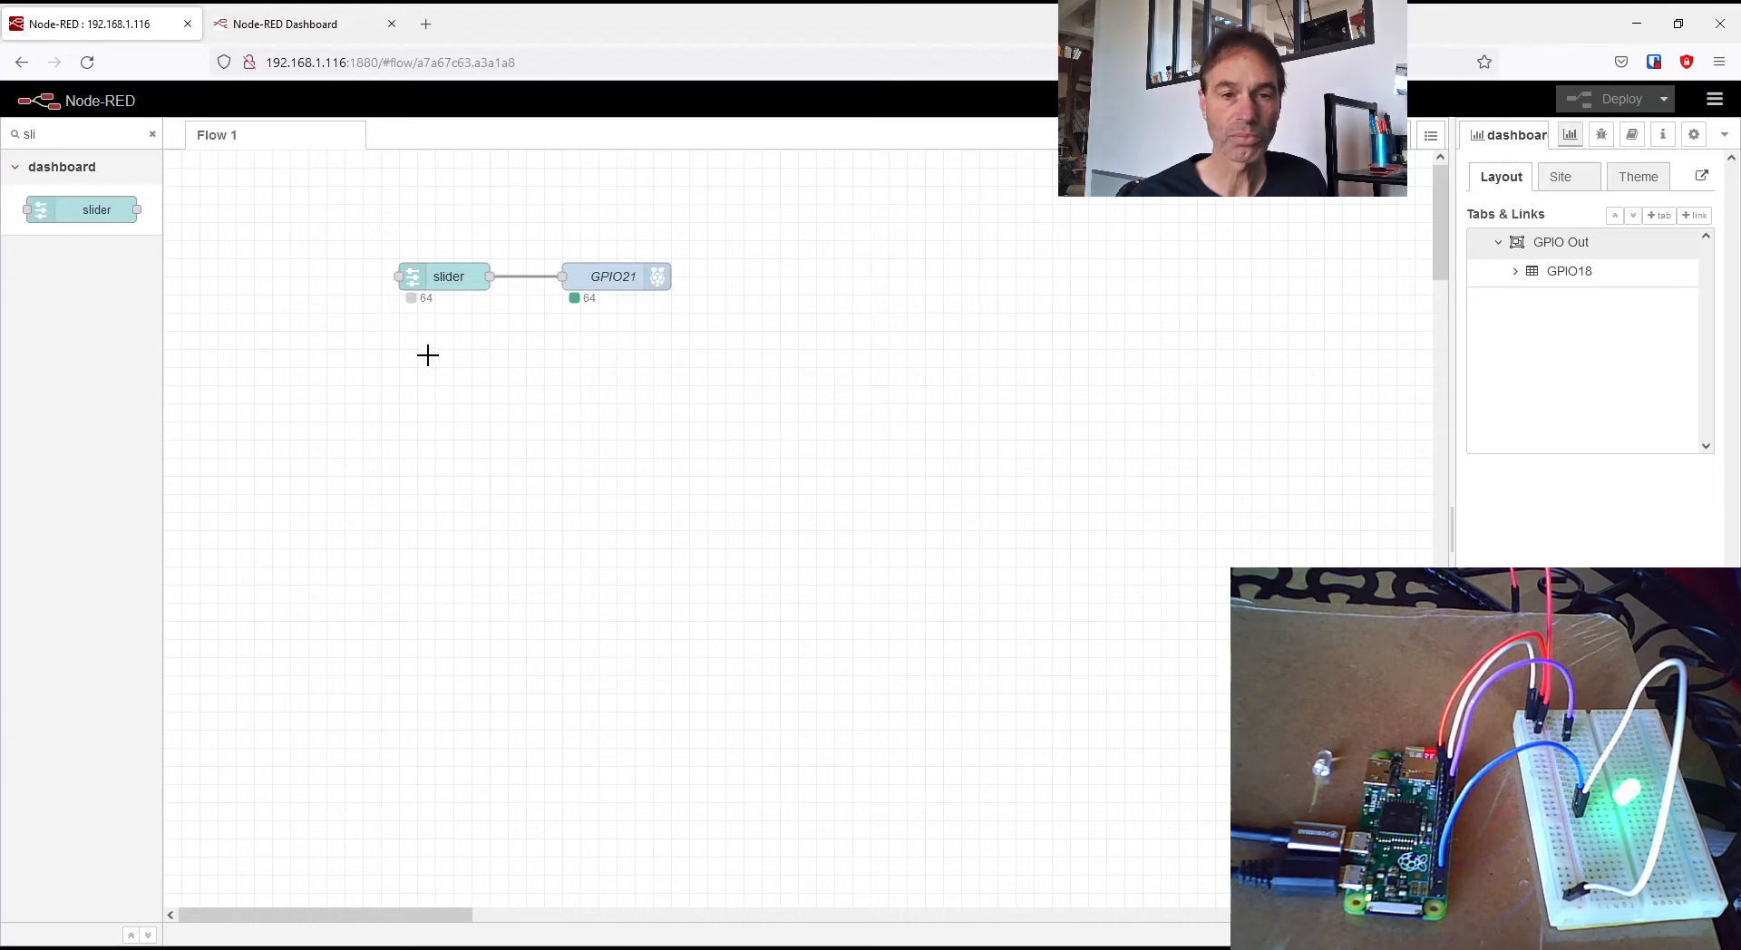
- Add a dashboard button node below the slider and assign it to the [GPIO Out] GPIO18 group
left_click(153, 134)
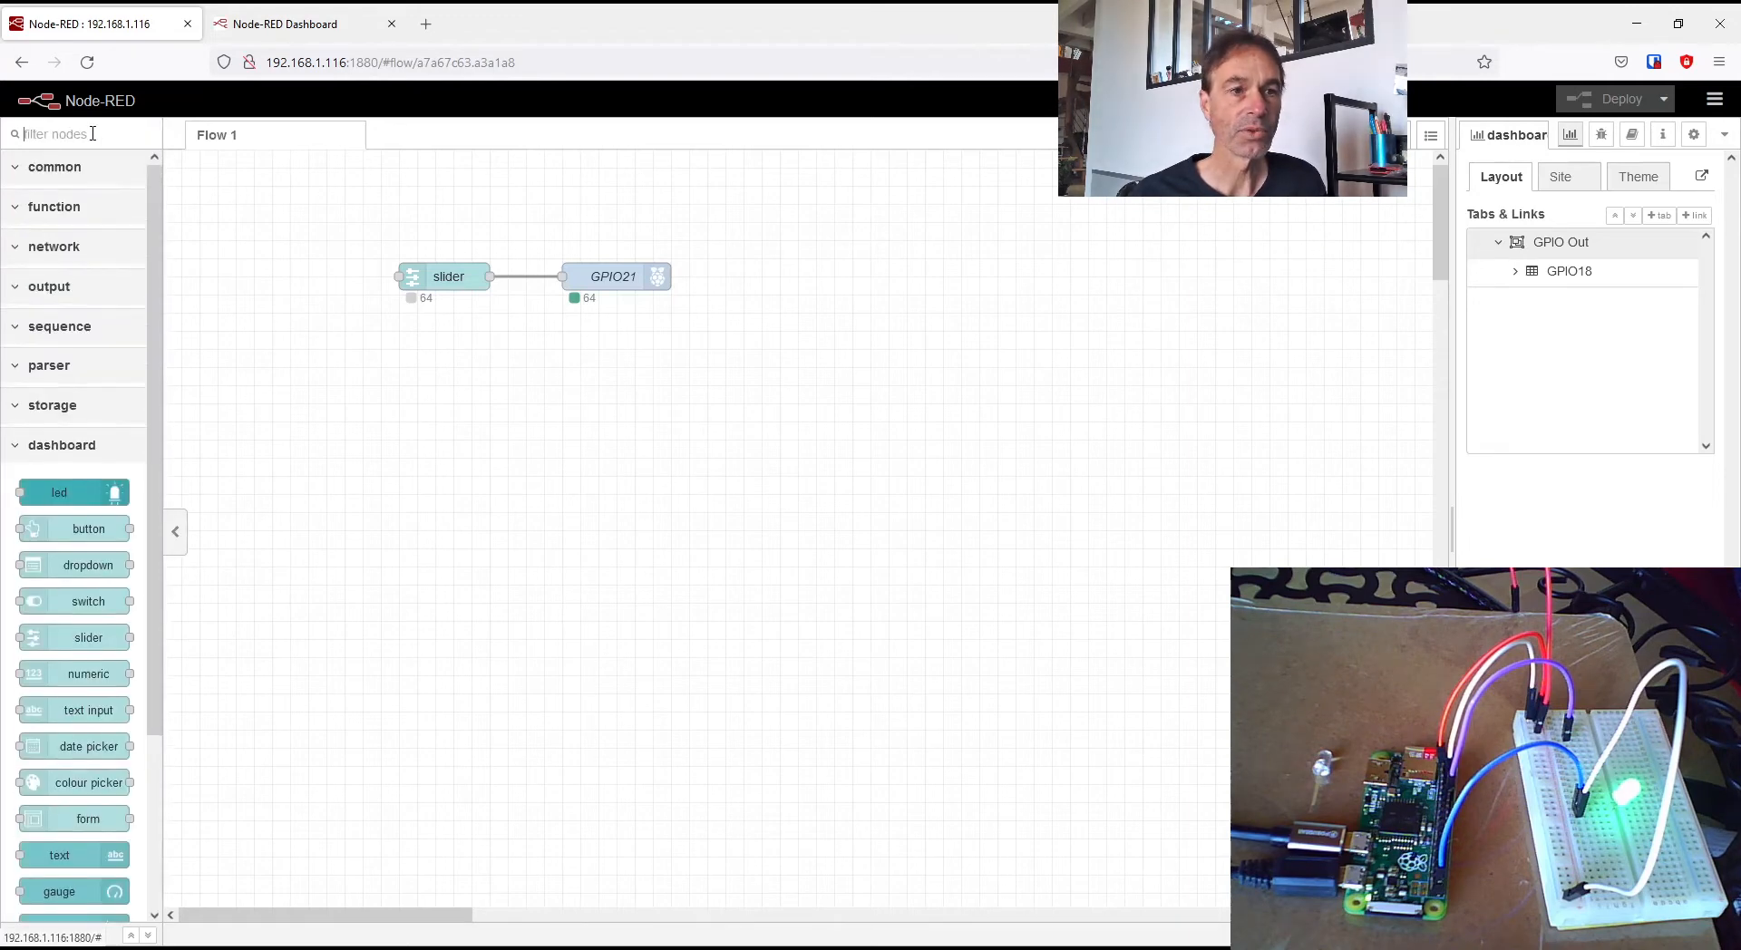
type("but")
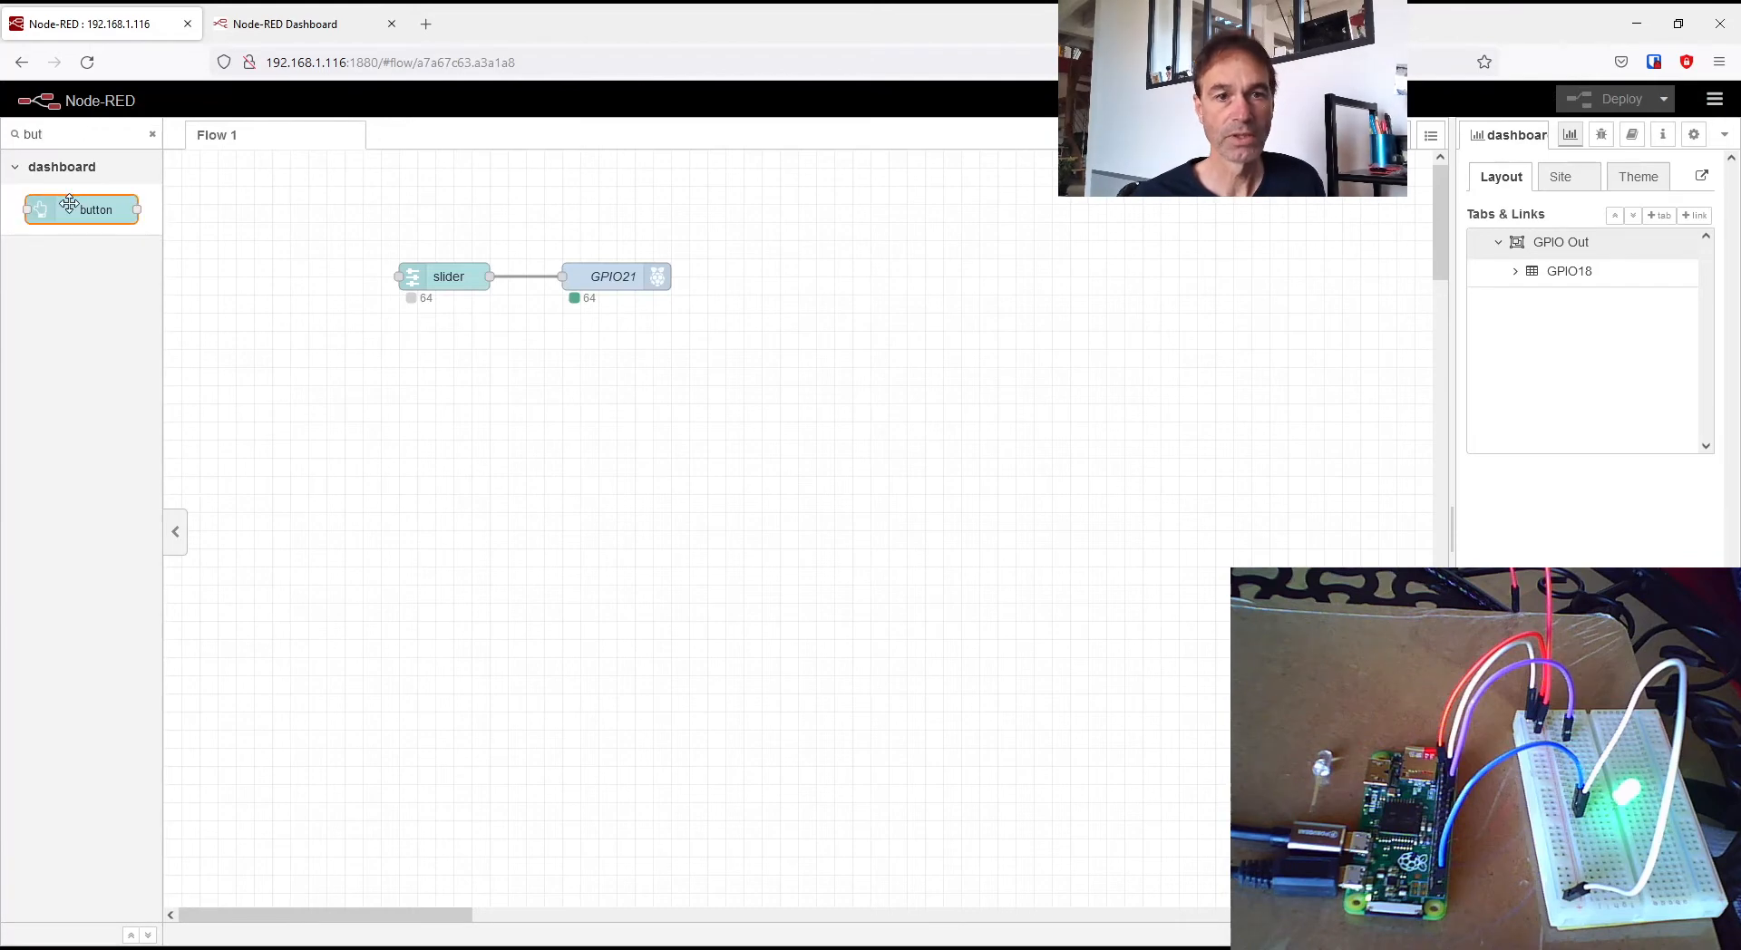
left_click_drag(69, 203, 424, 352)
double_click(432, 337)
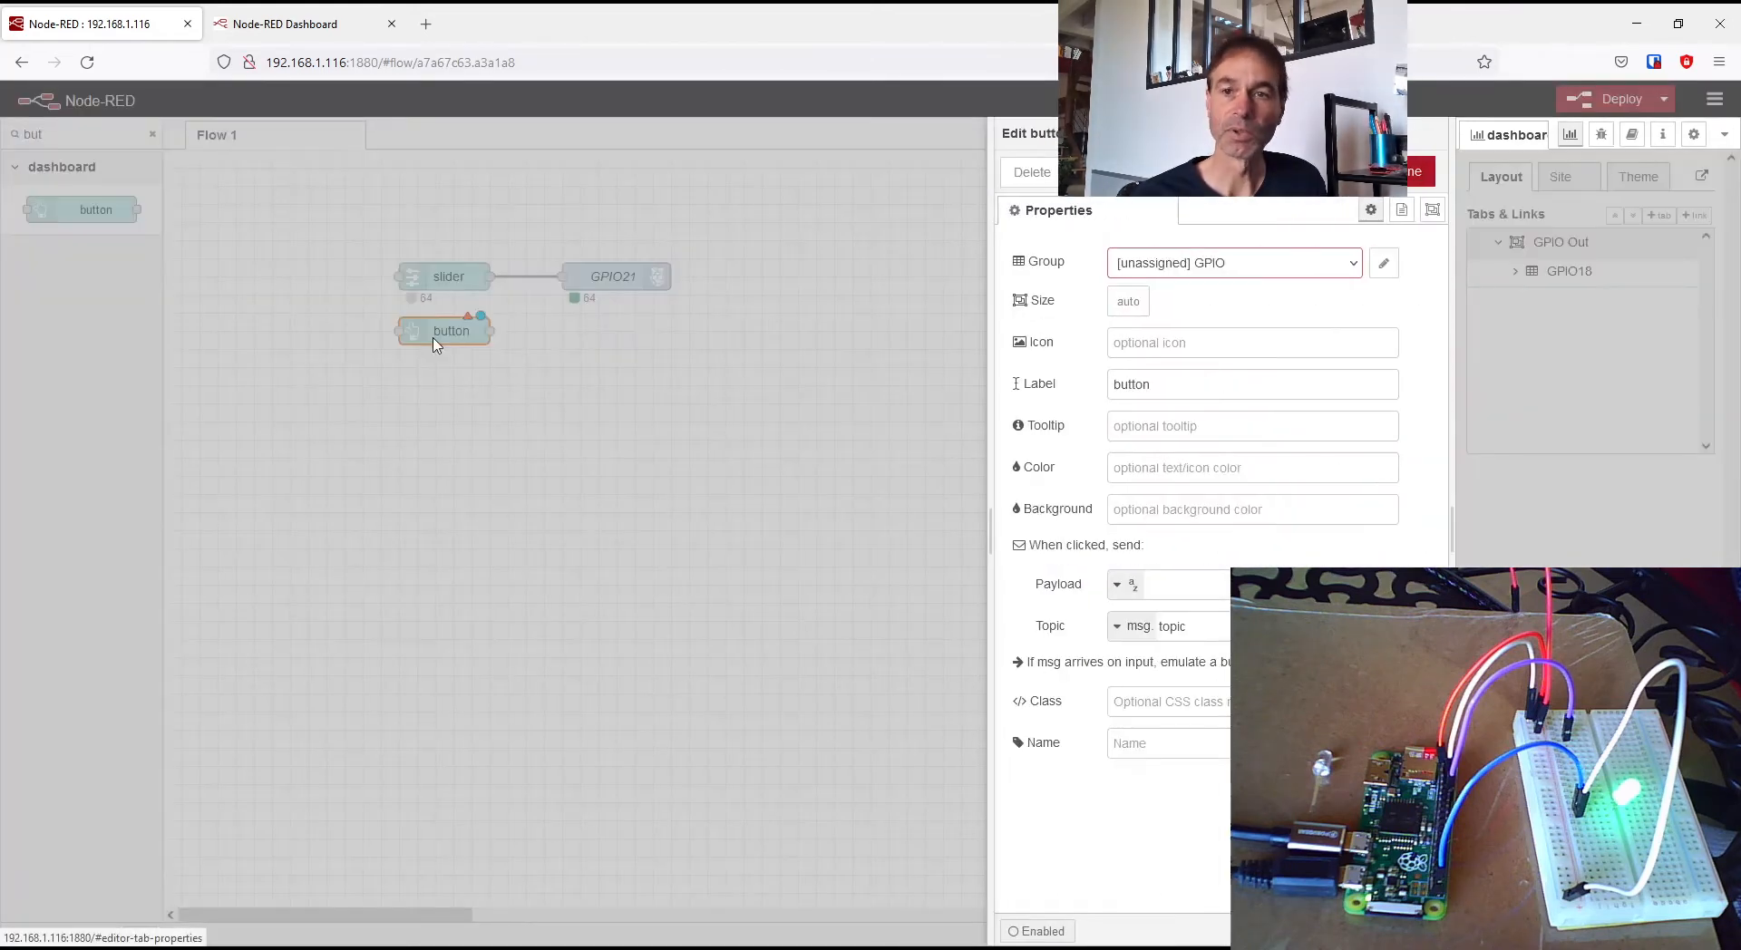
left_click(1149, 269)
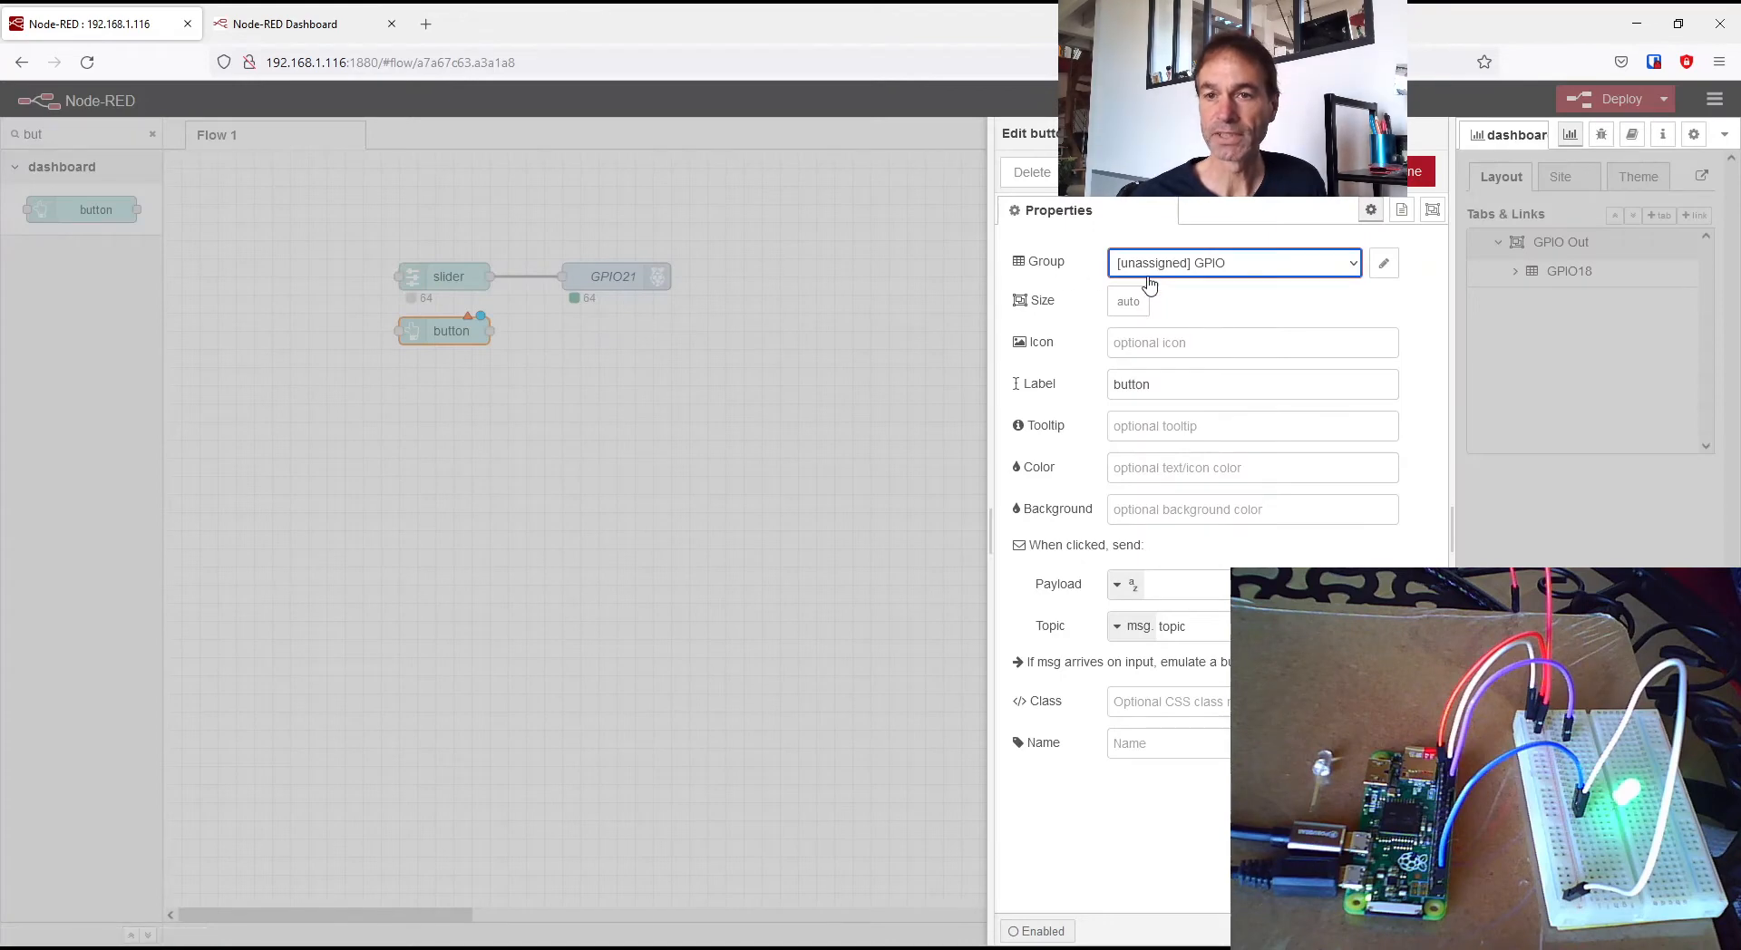
left_click(1156, 340)
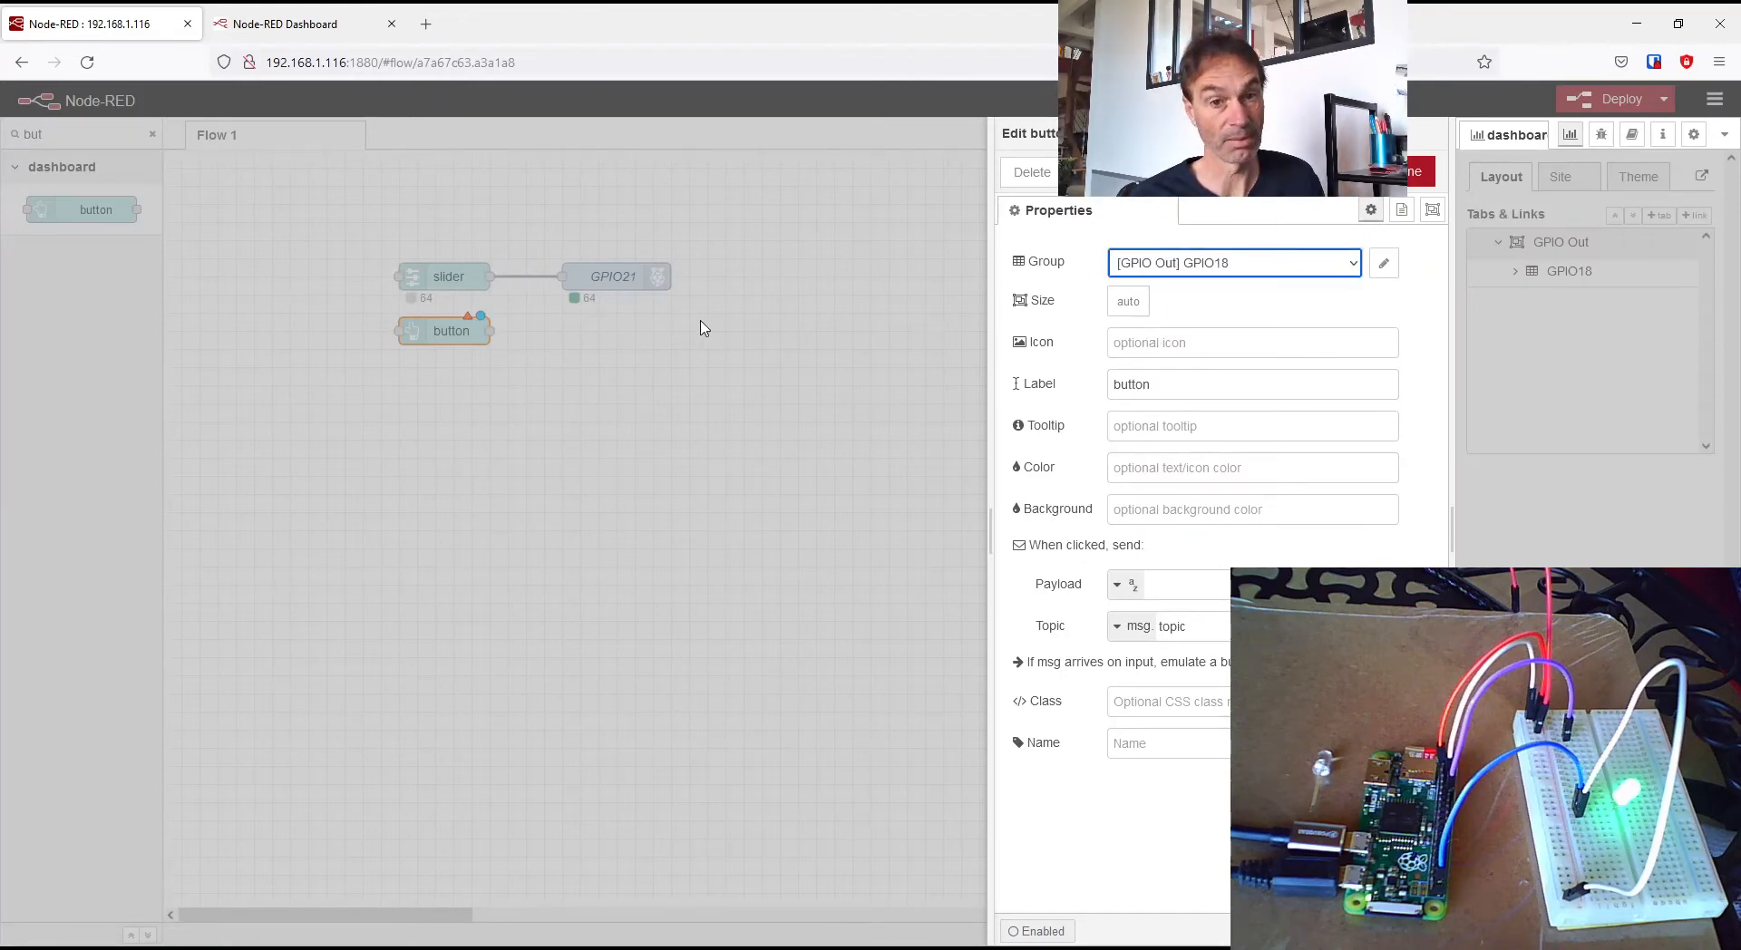
- Label the button node "0 %" and set its payload to the number 0
double_click(1141, 389)
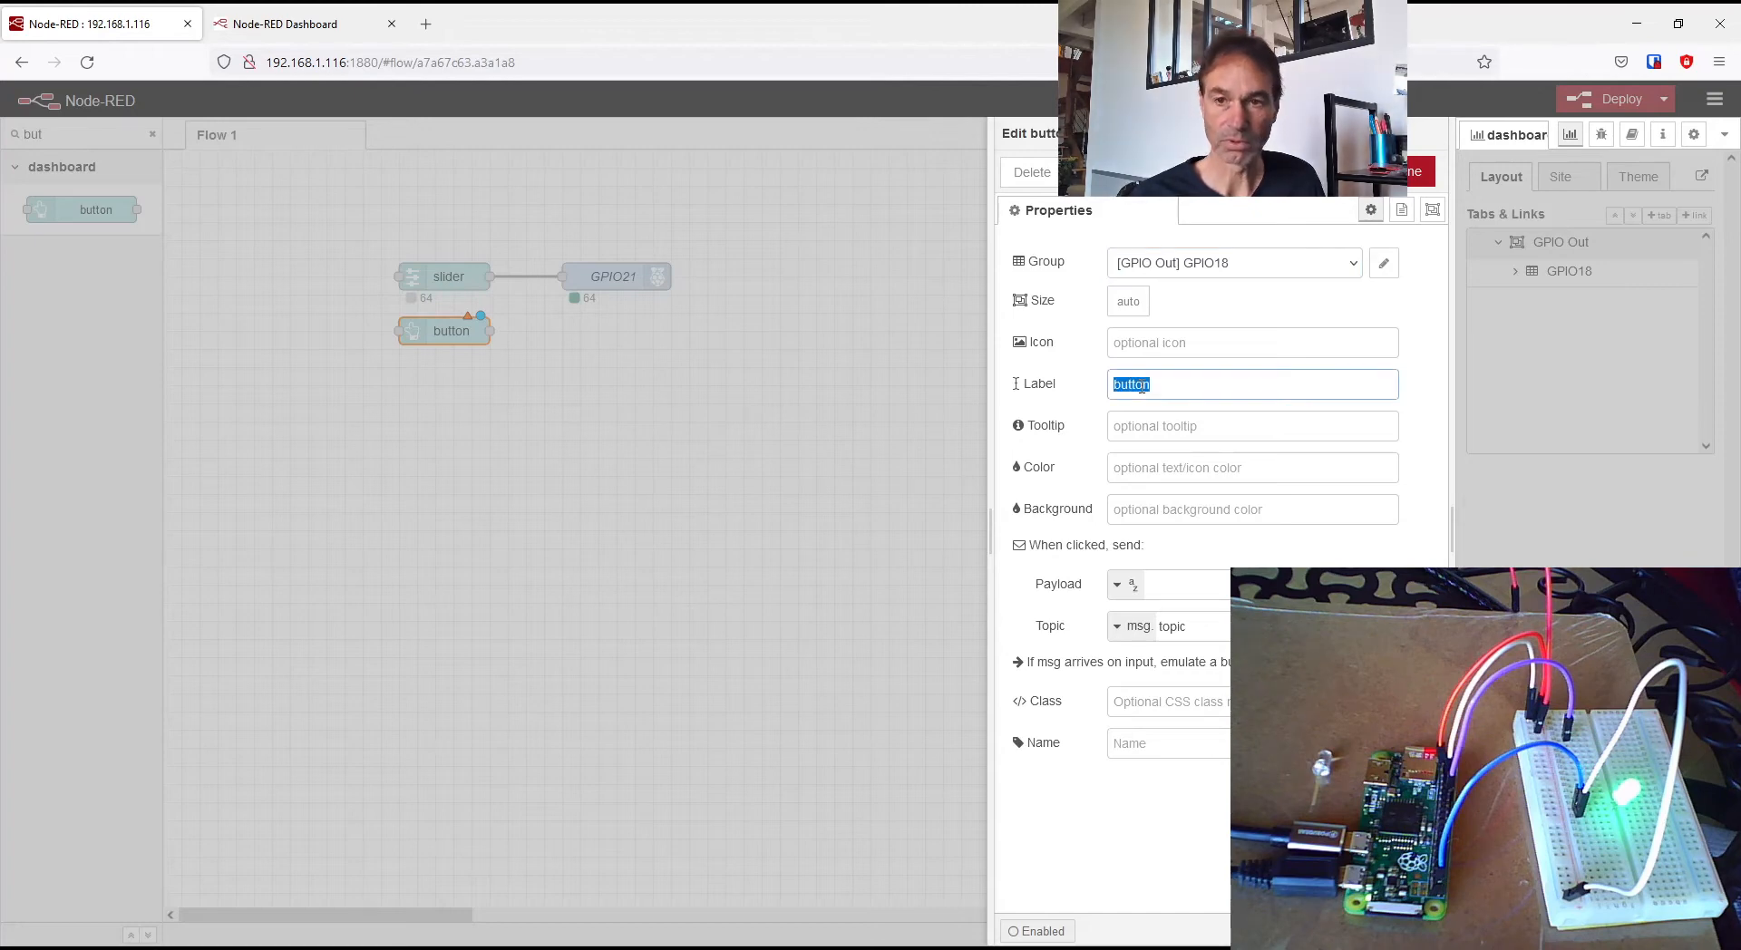
type("0")
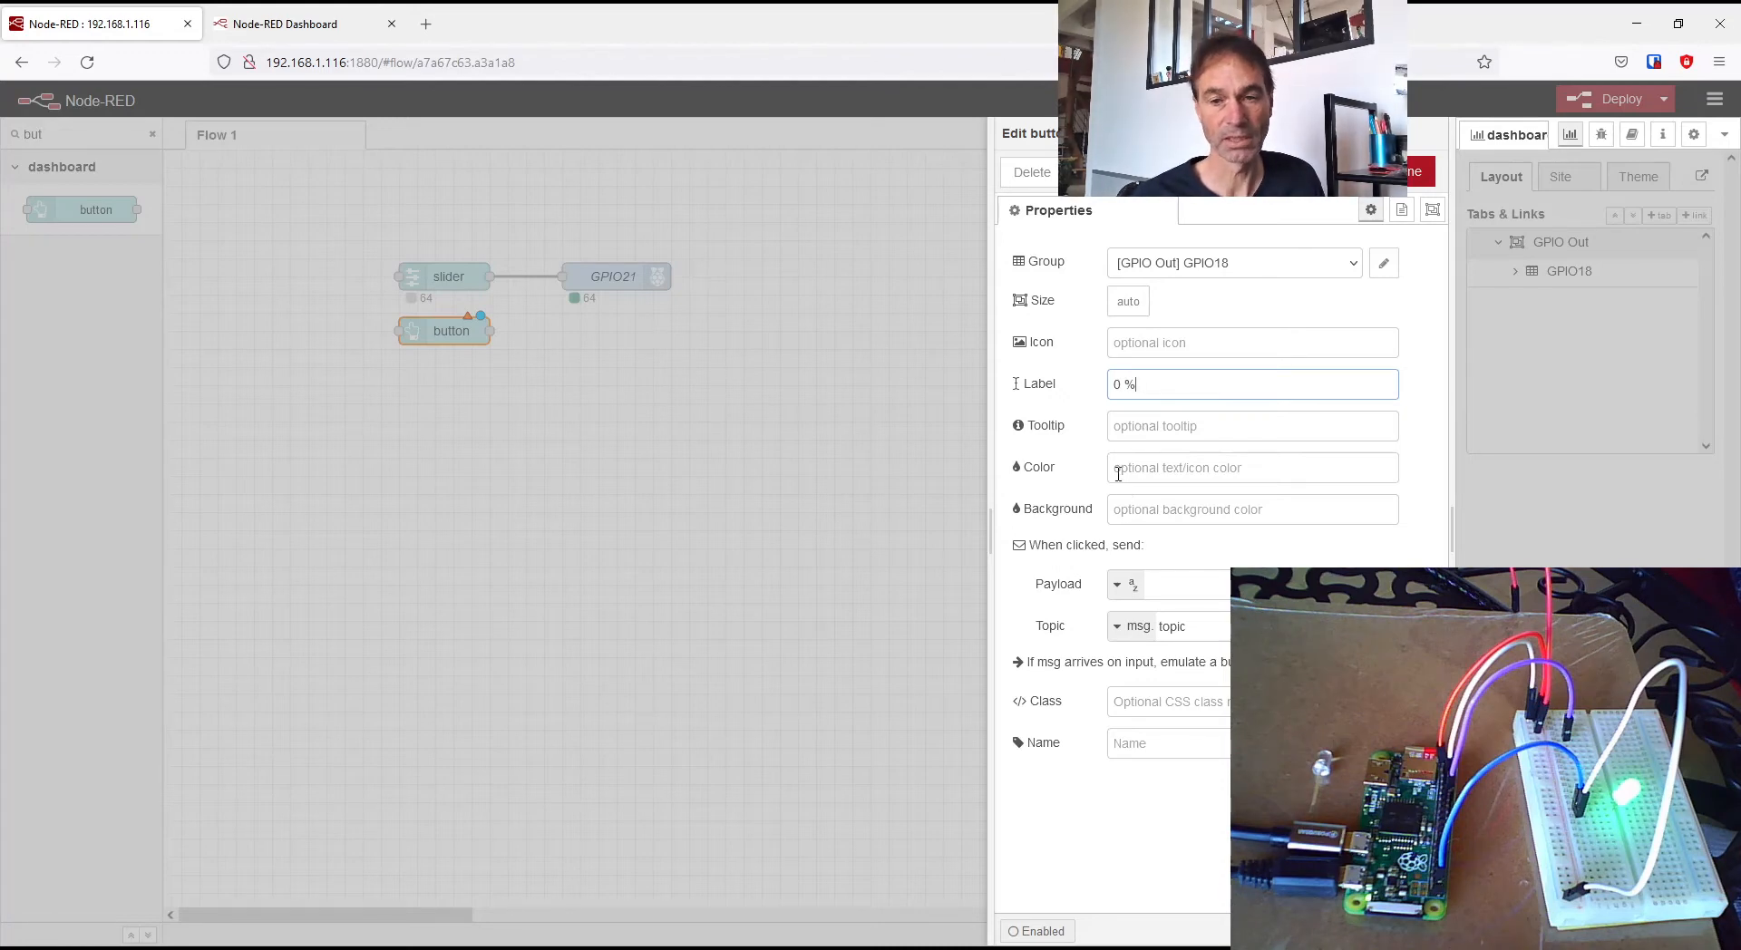
left_click(1128, 584)
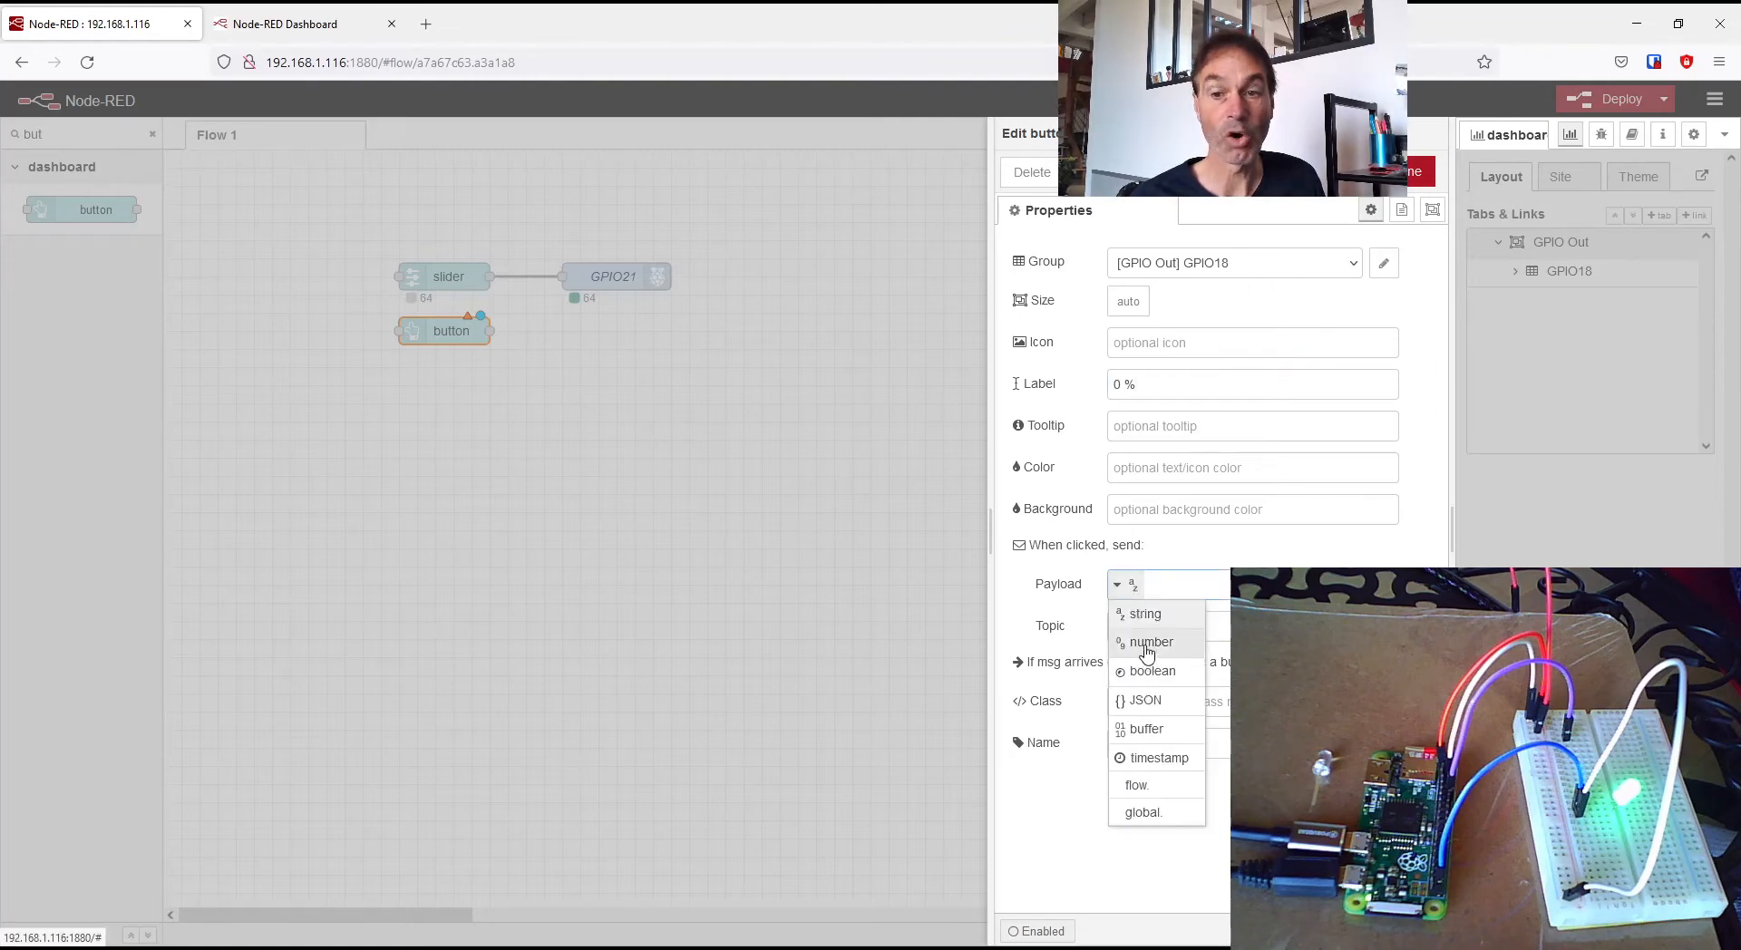
left_click(1148, 644)
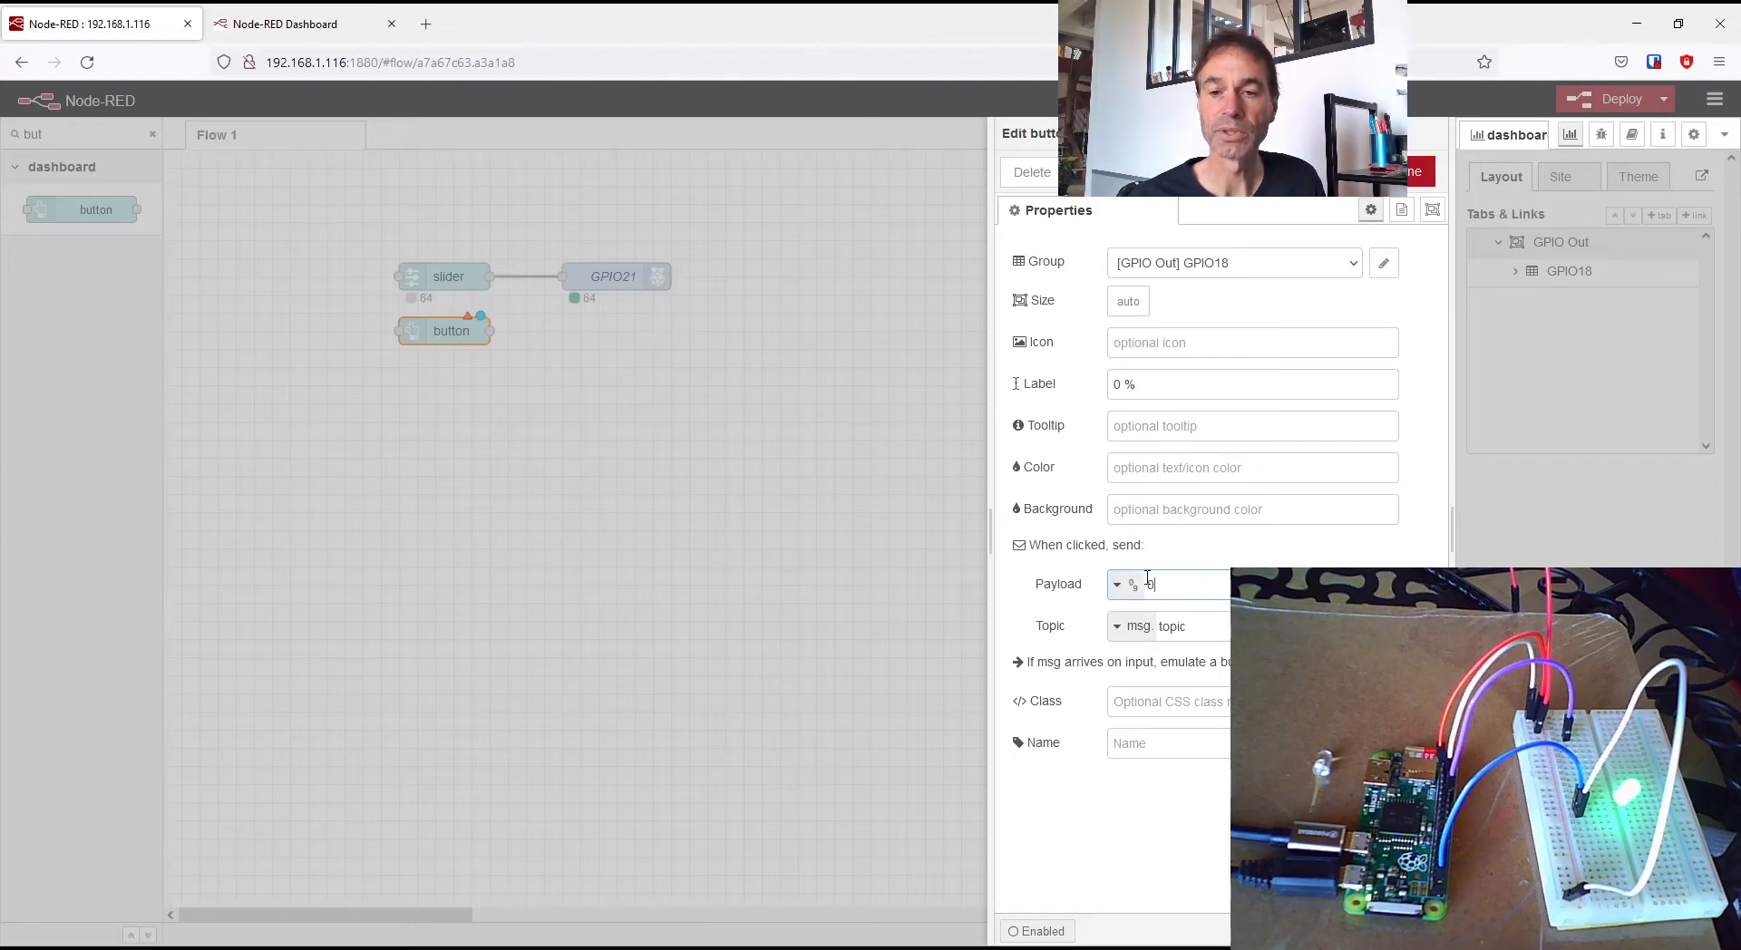
left_click(1420, 172)
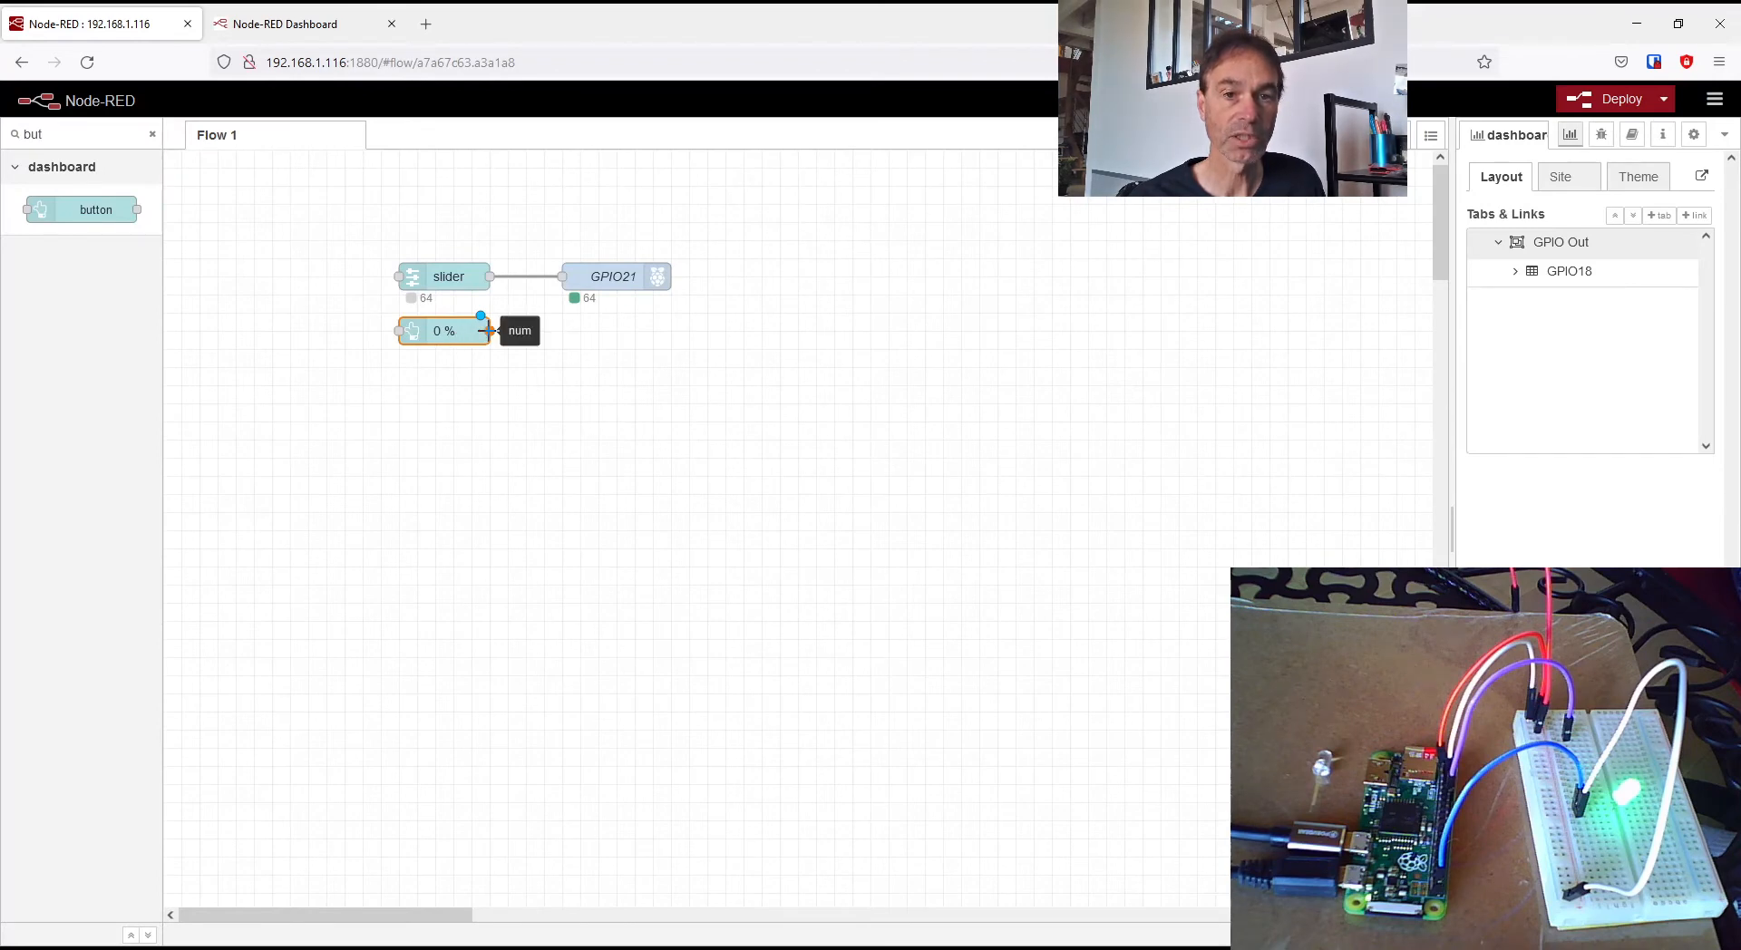
- Wire the 0 % button's output to the GPIO21 input and deploy the flow
left_click_drag(489, 330, 564, 275)
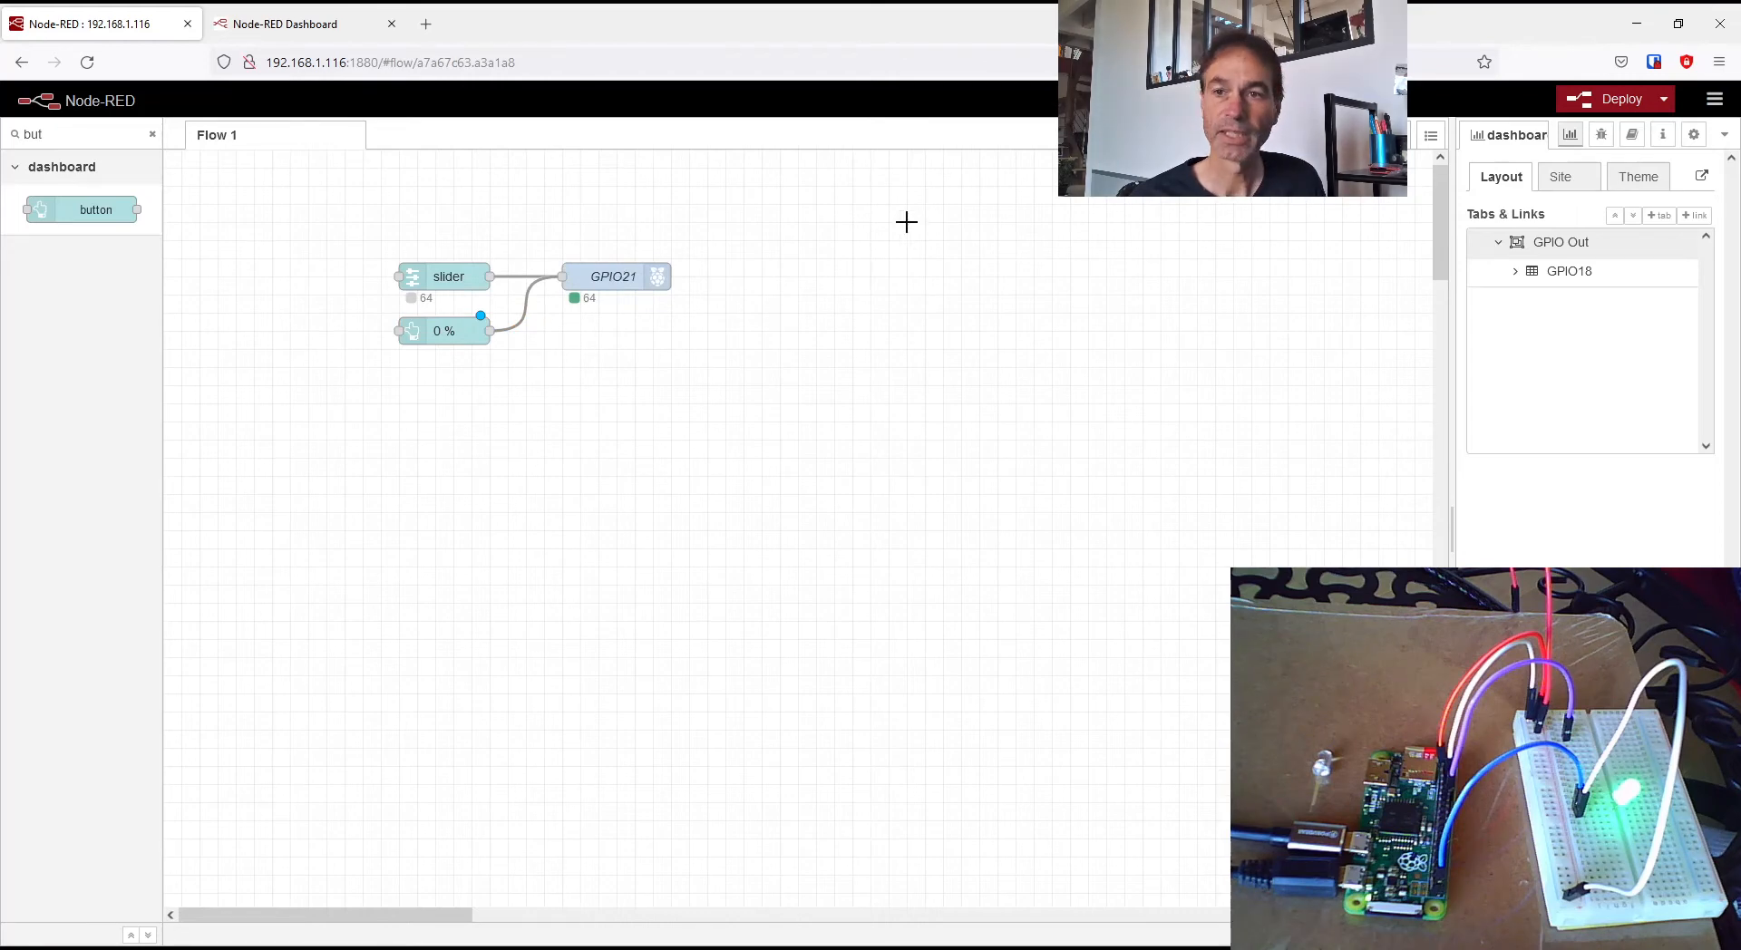
left_click(1585, 108)
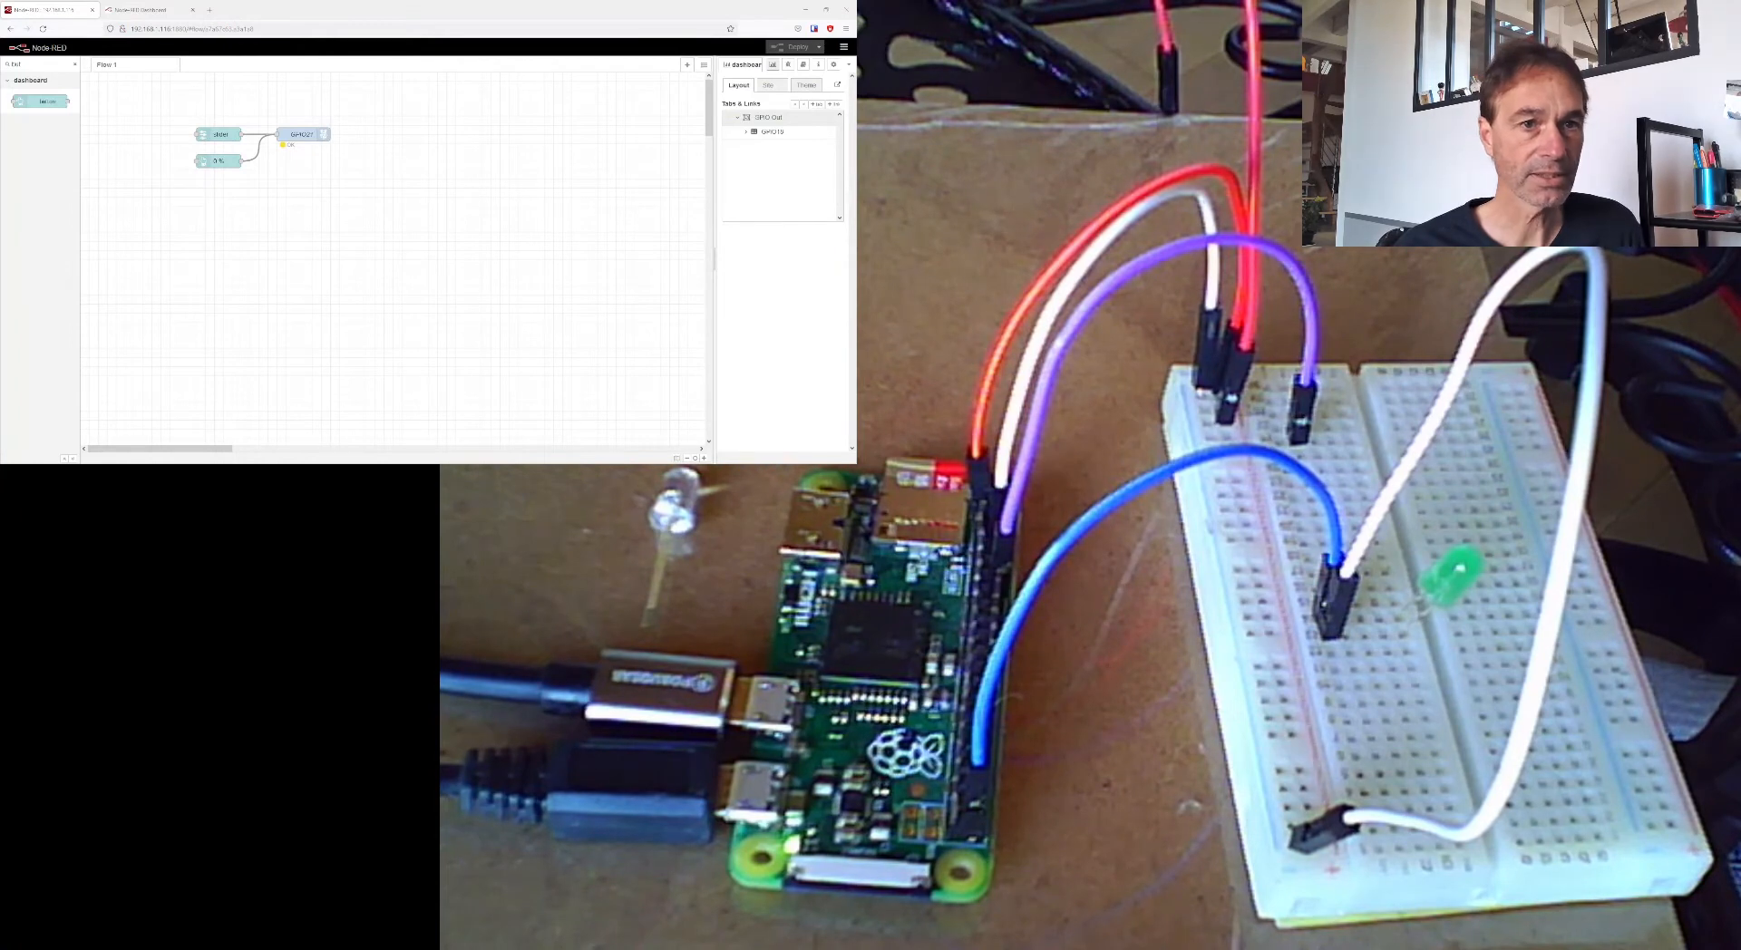
- Test the 0 % button on the dashboard at several slider positions, and return to the flow editor
left_click(138, 10)
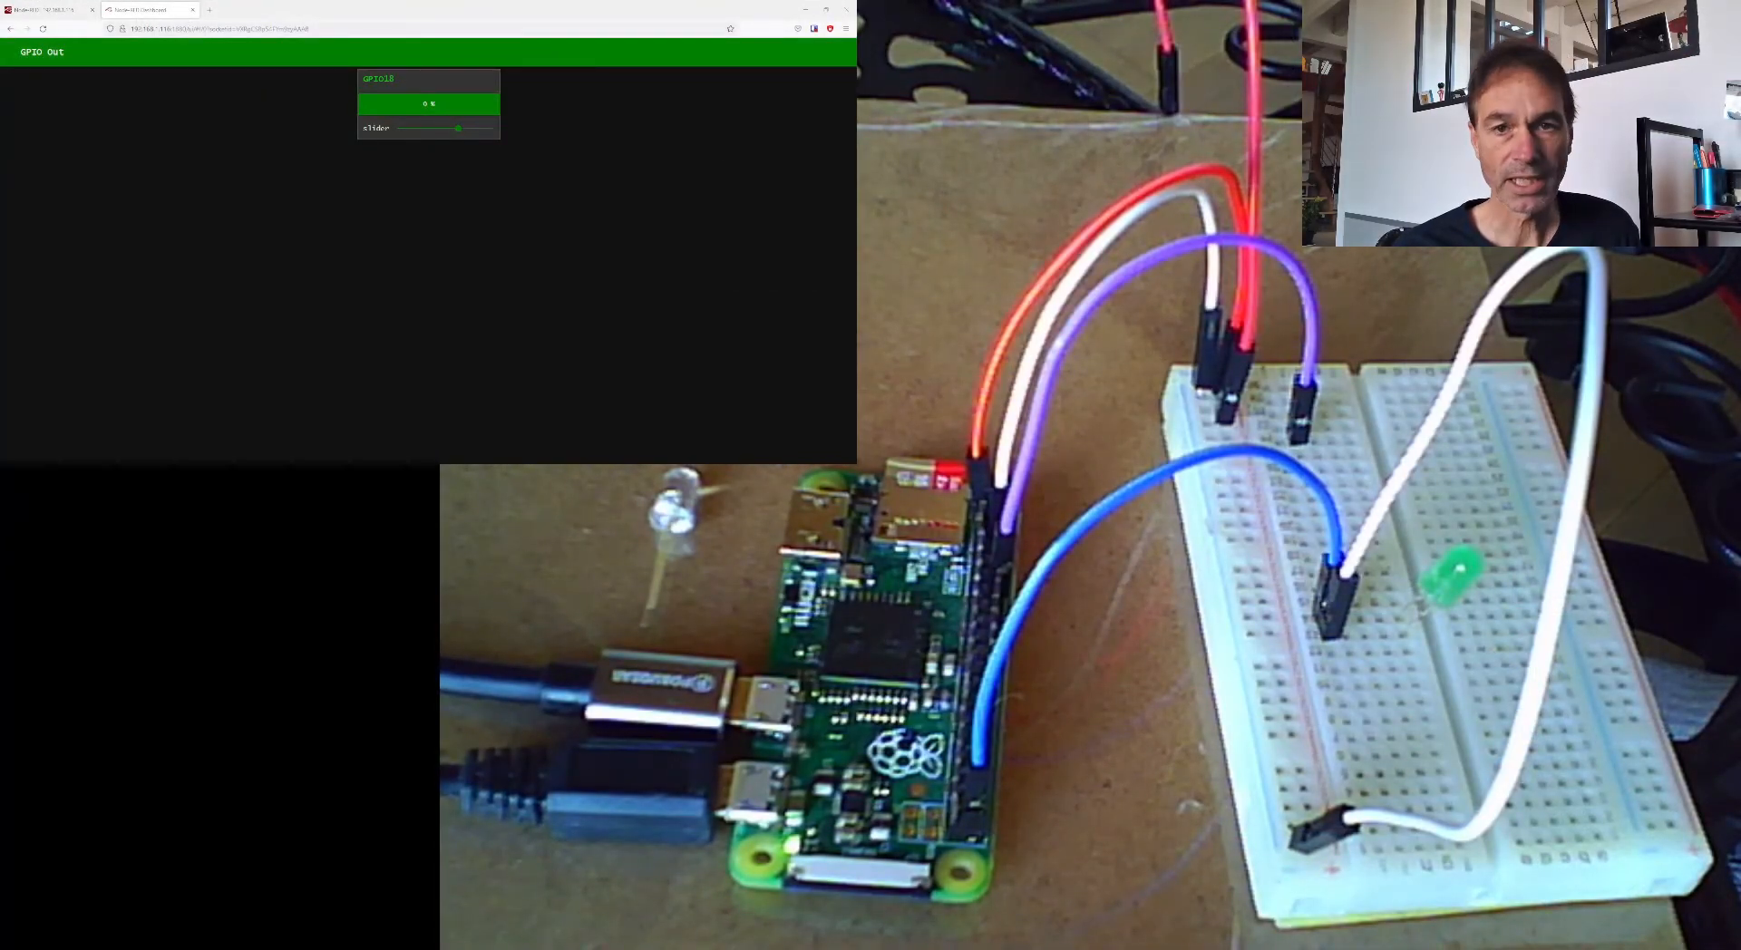
left_click_drag(458, 129, 424, 134)
left_click(430, 110)
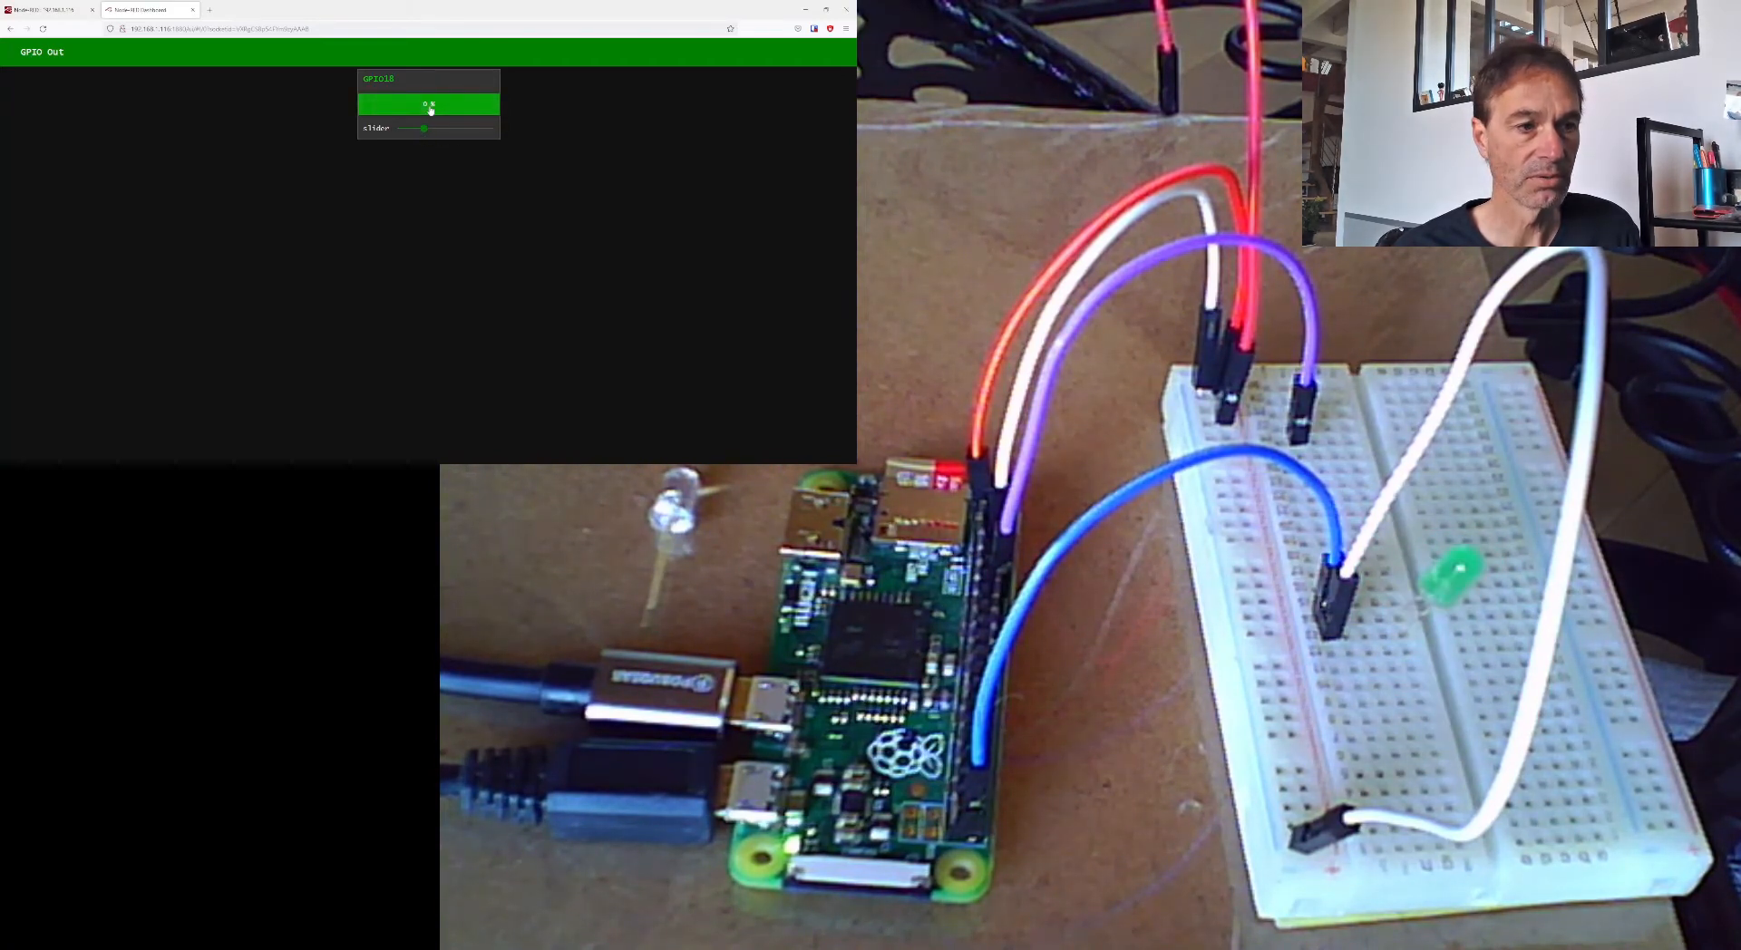
left_click_drag(425, 129, 473, 130)
left_click(439, 110)
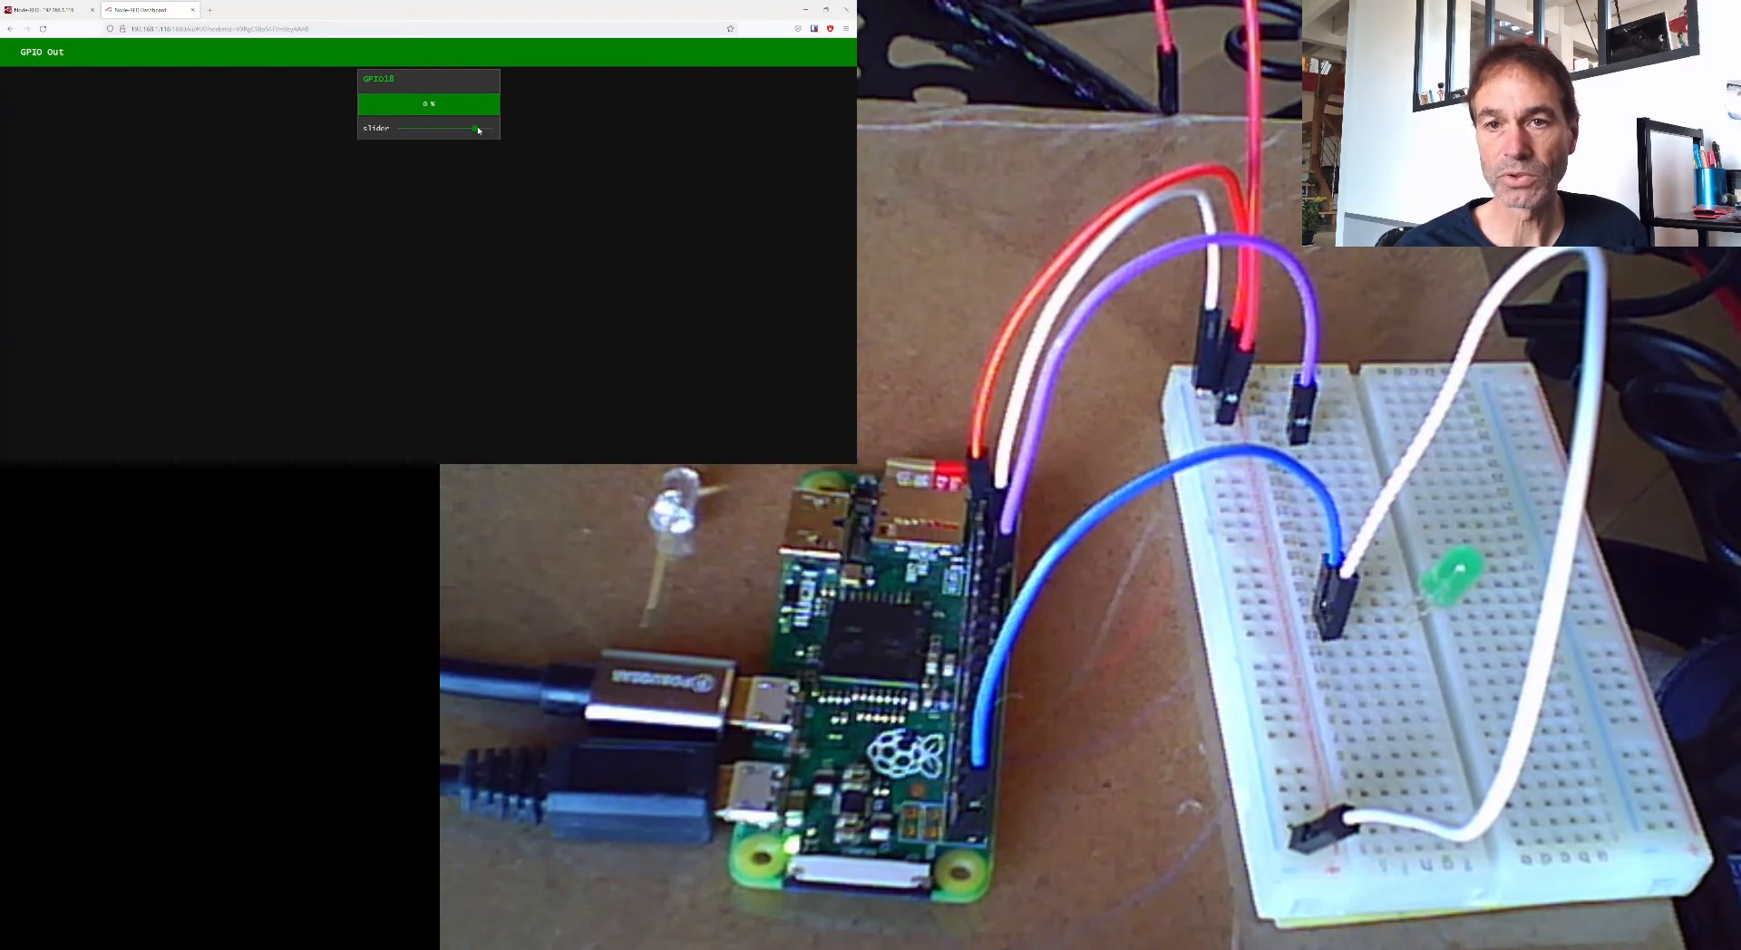
left_click_drag(478, 130, 437, 132)
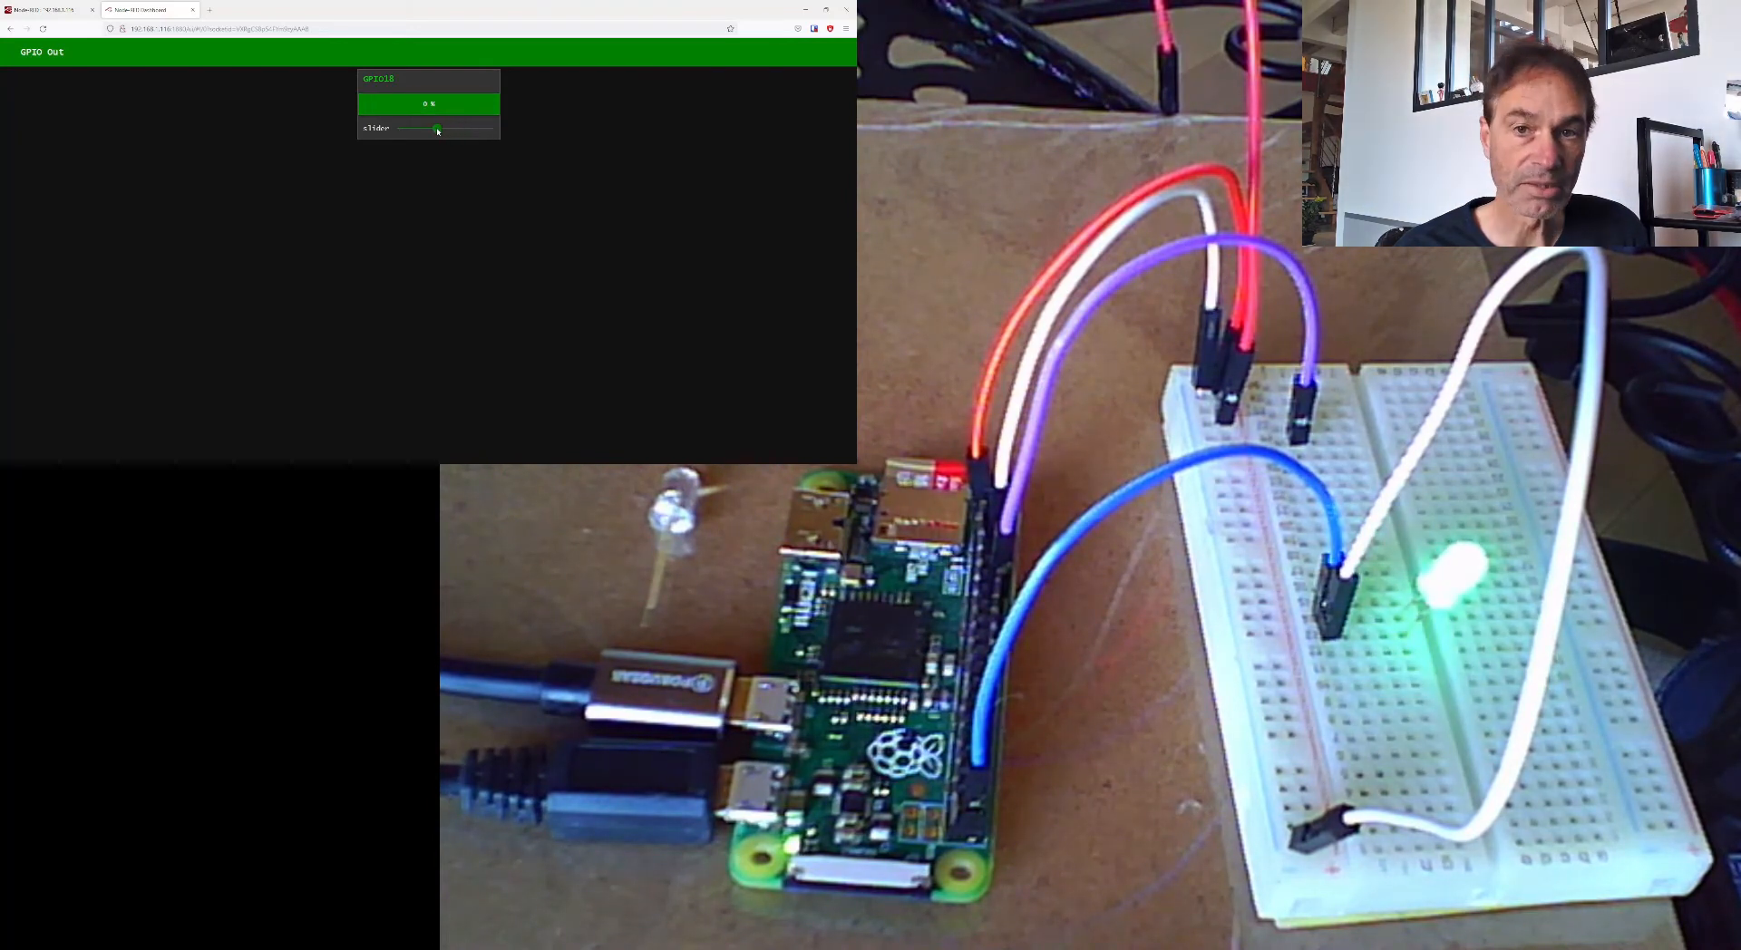
left_click(429, 111)
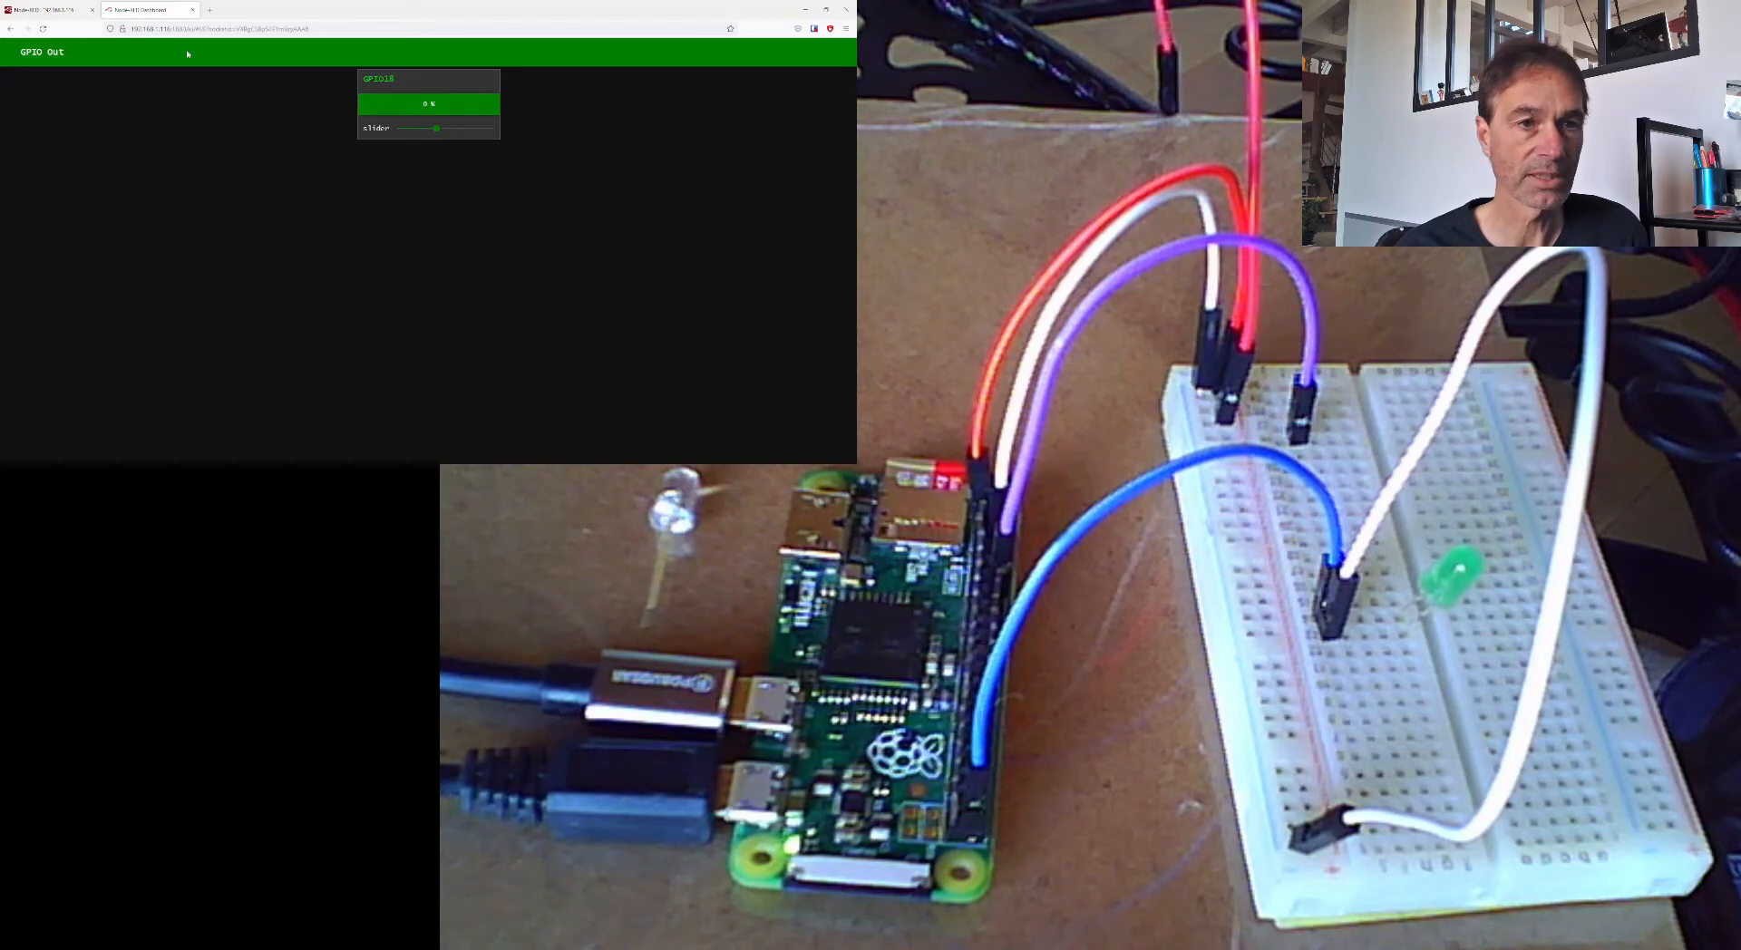
left_click(44, 9)
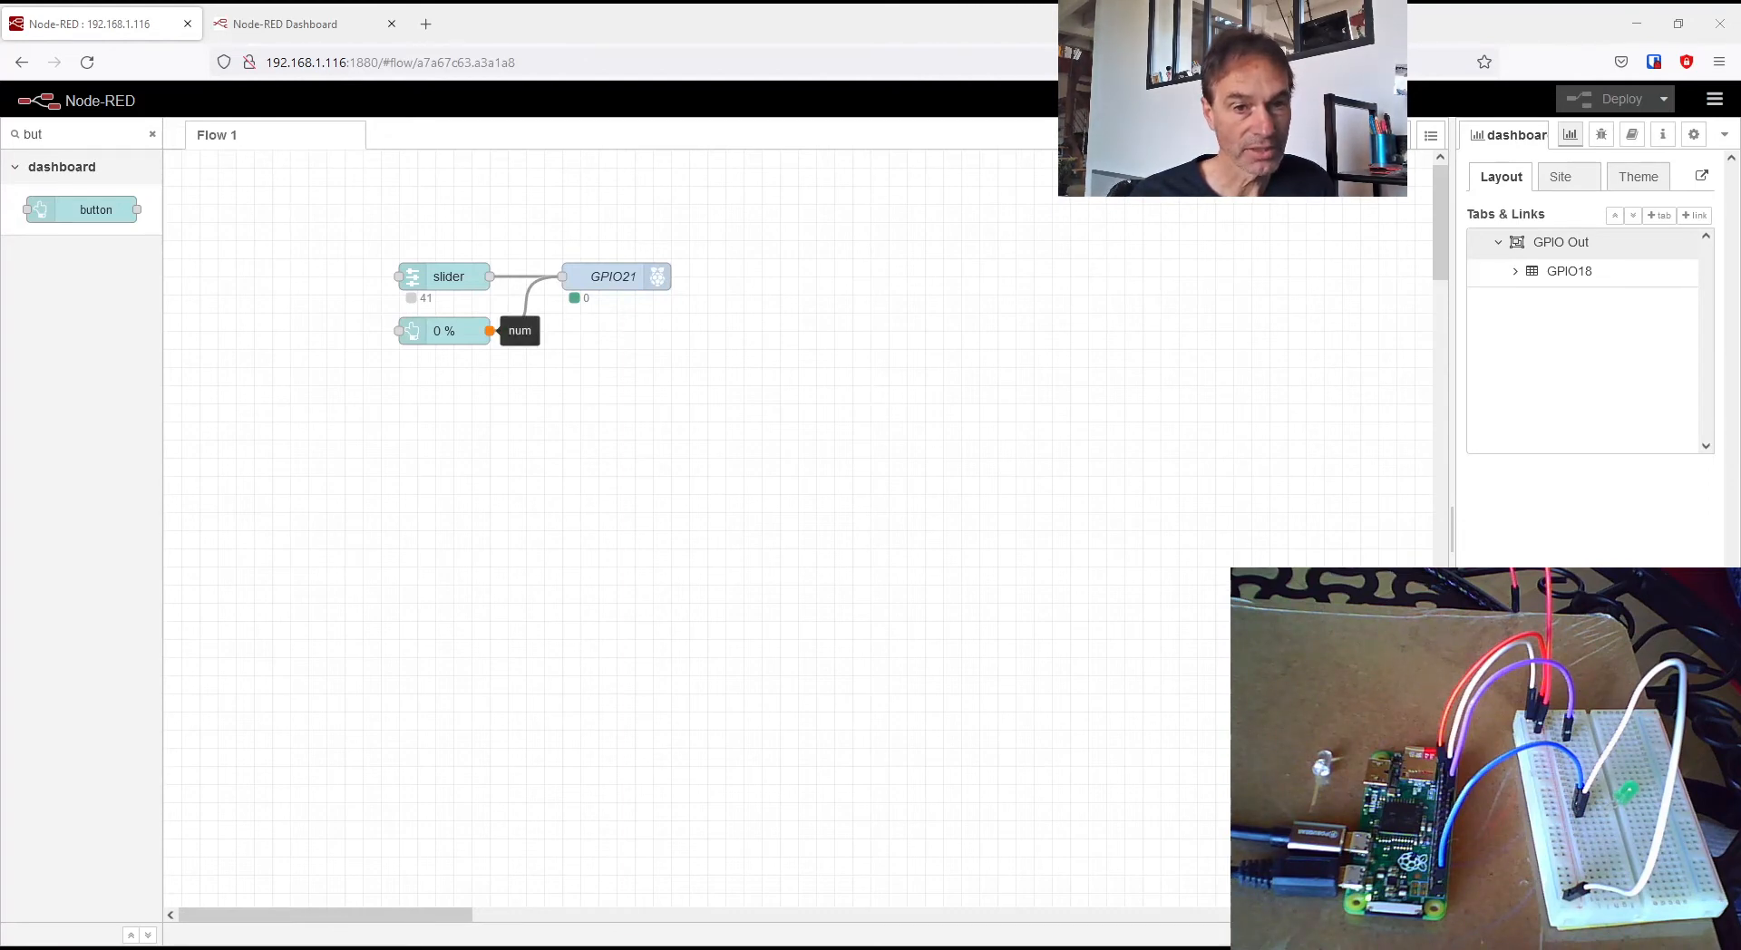
- Wire the 0 % button's output to the slider's input and check the slider's message pass-through setting
left_click_drag(490, 330, 399, 275)
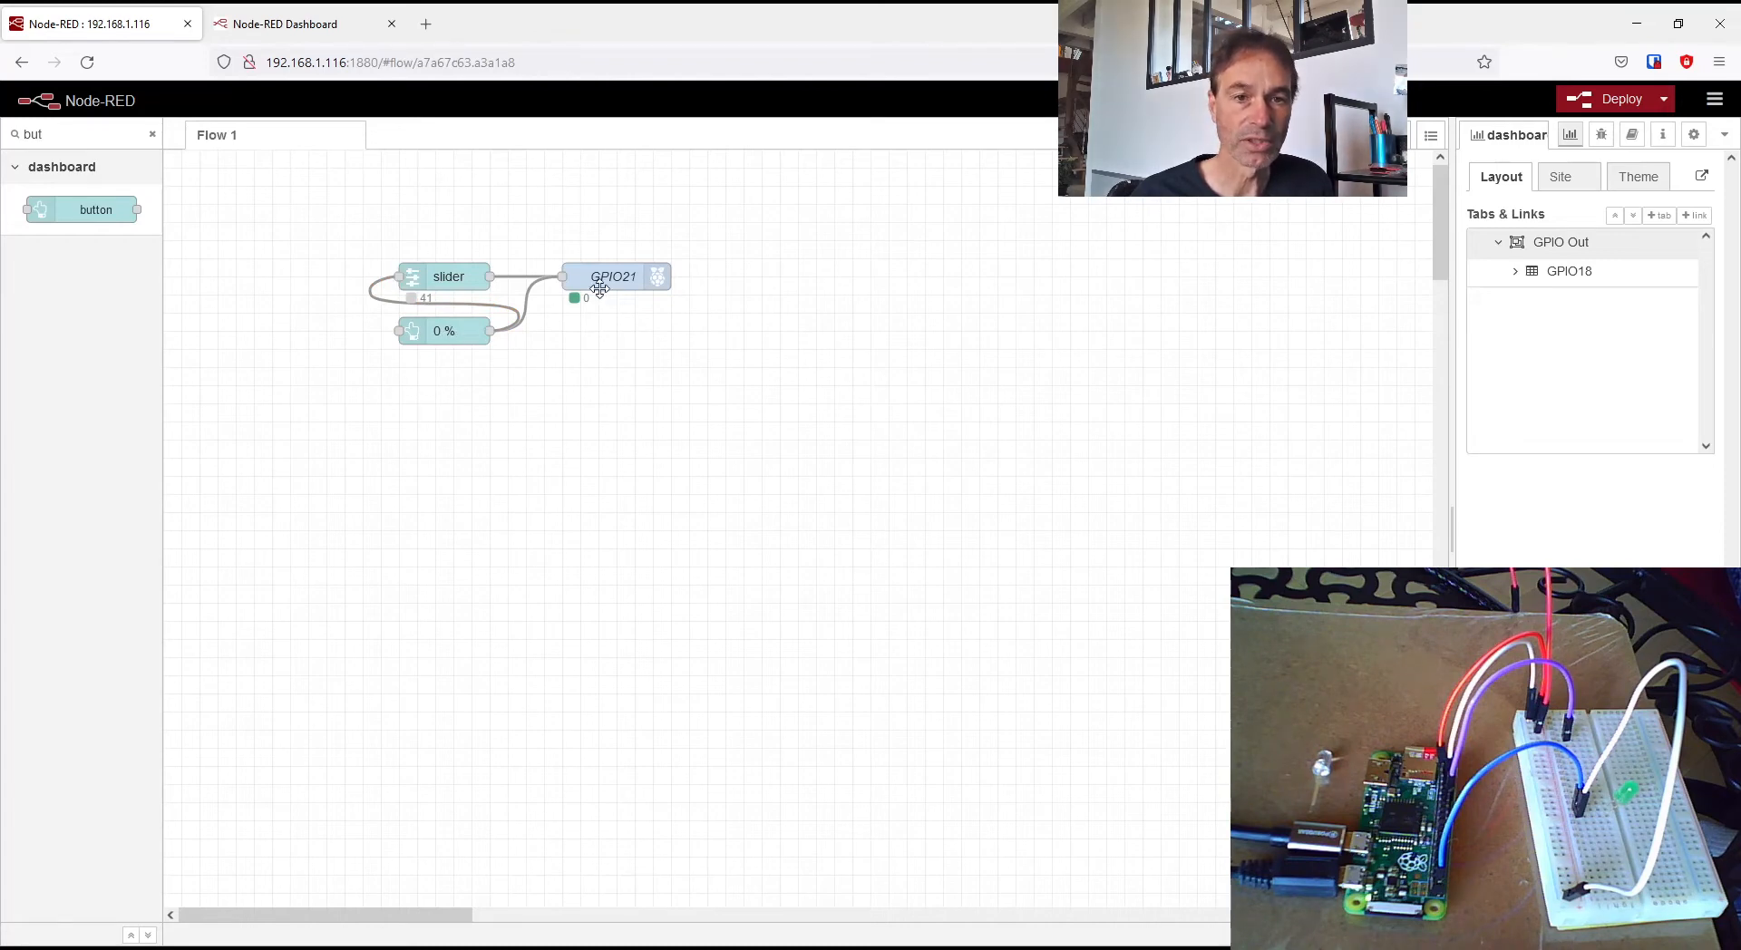
double_click(449, 277)
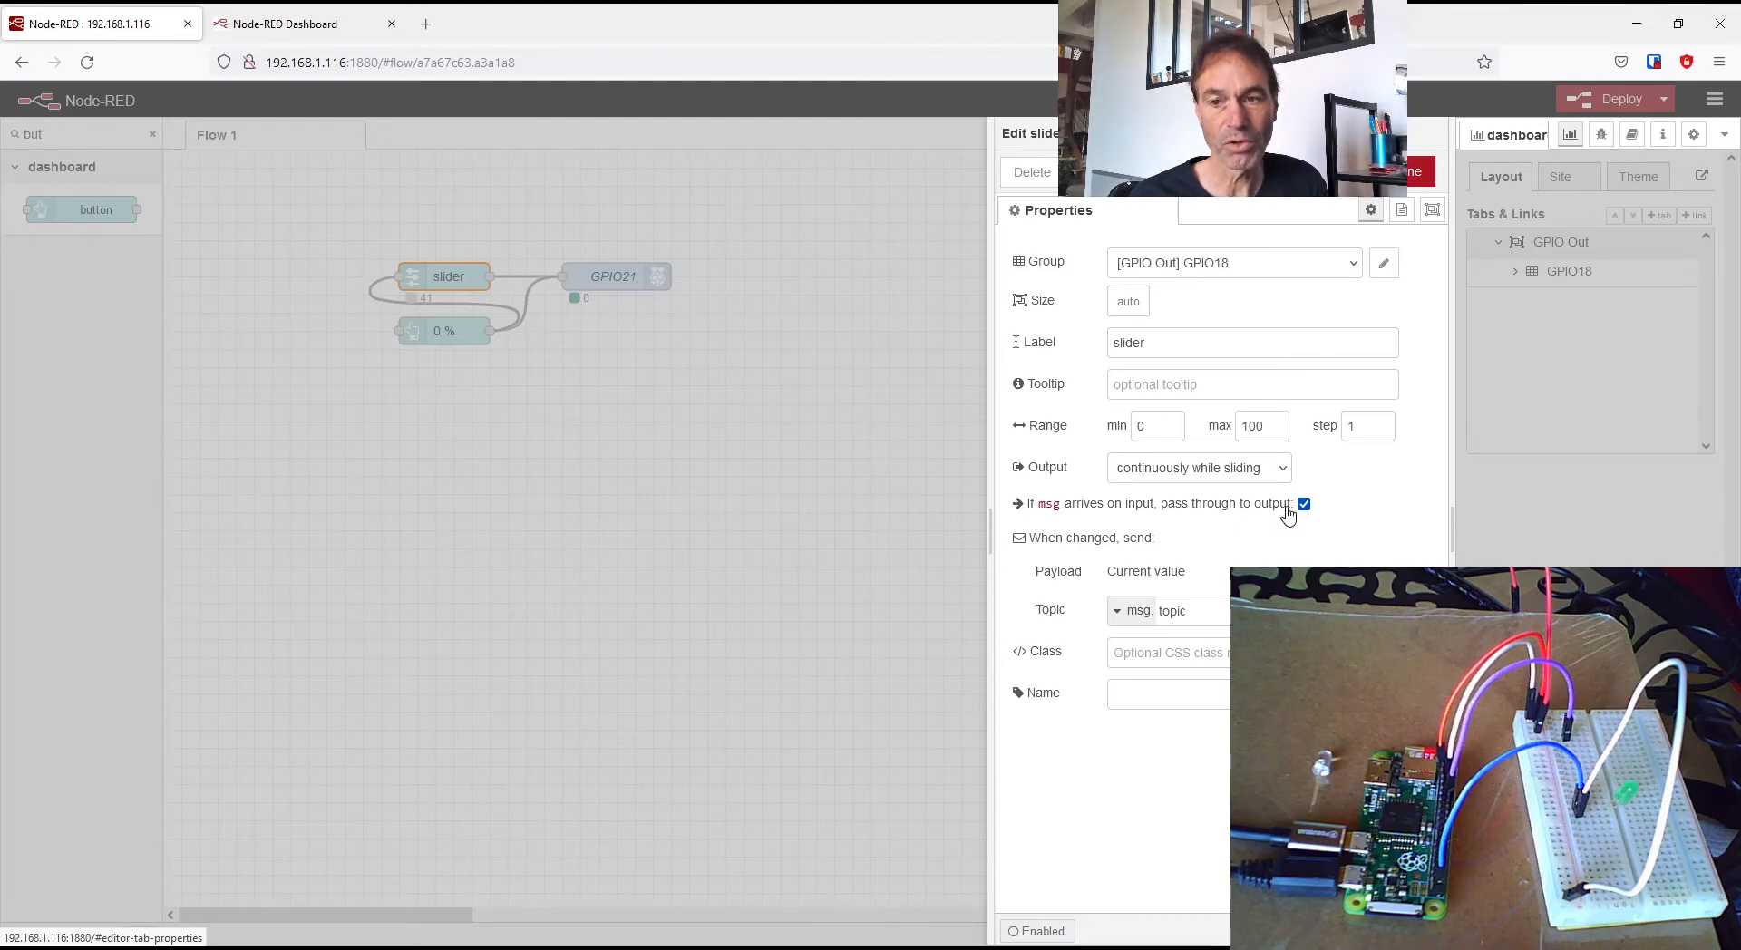
left_click(1324, 176)
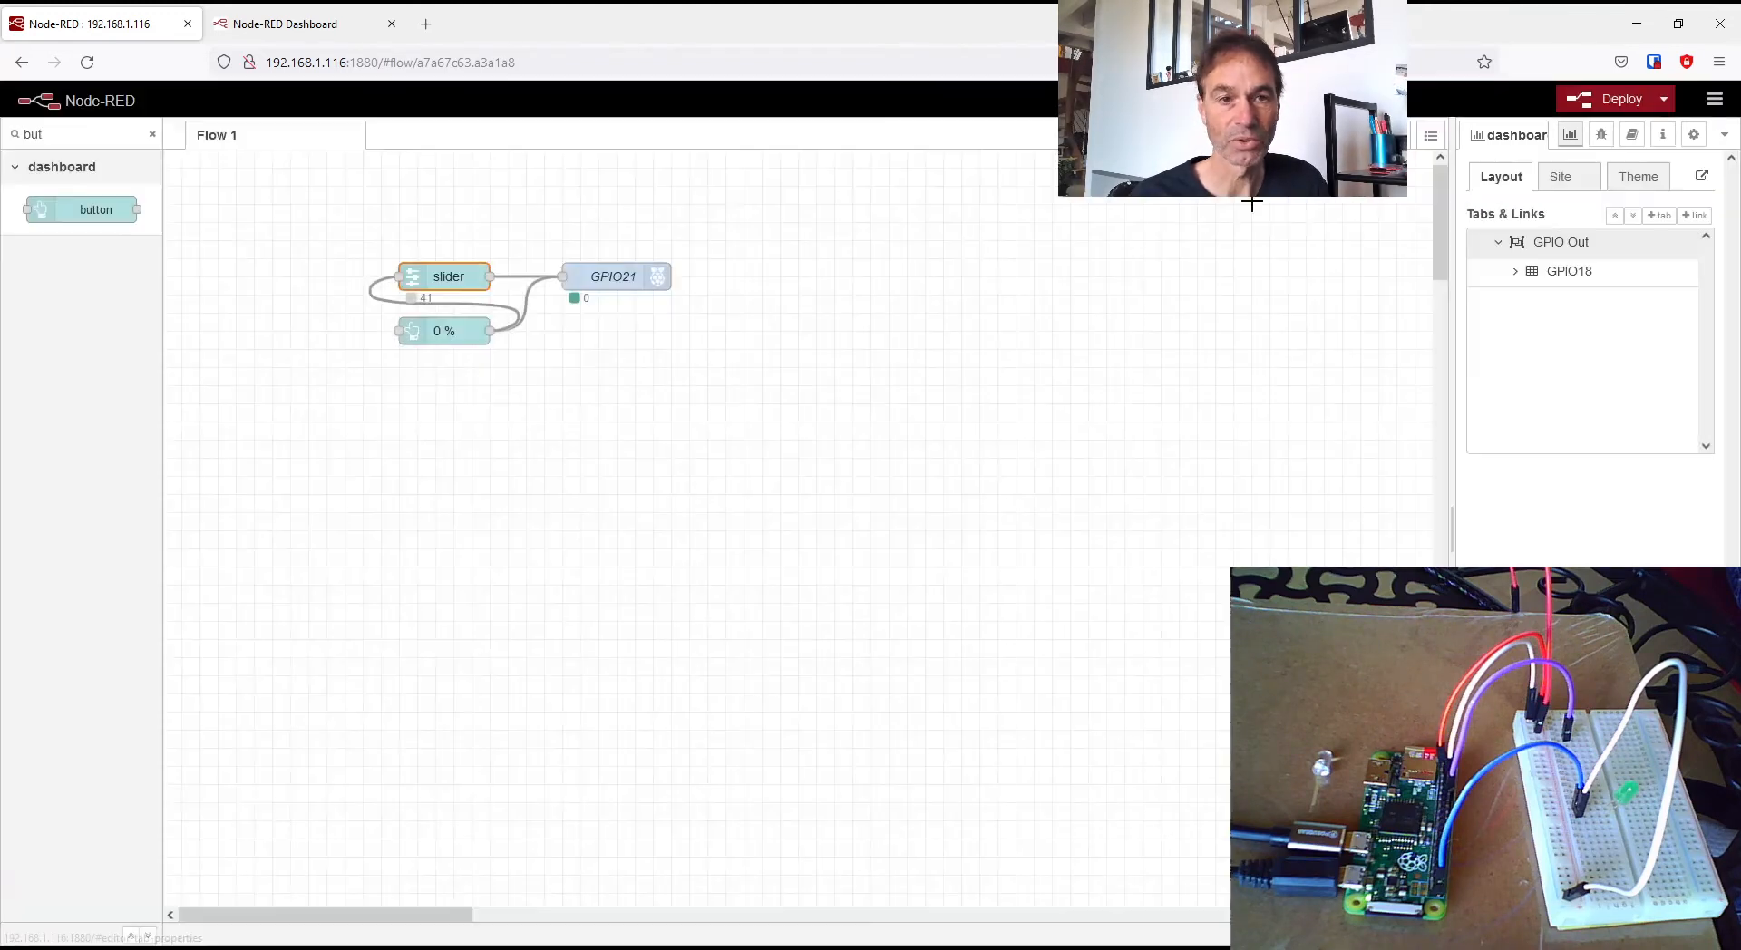
- Set the 0 % button's dashboard size to 2 x 1 and deploy the flow
double_click(452, 332)
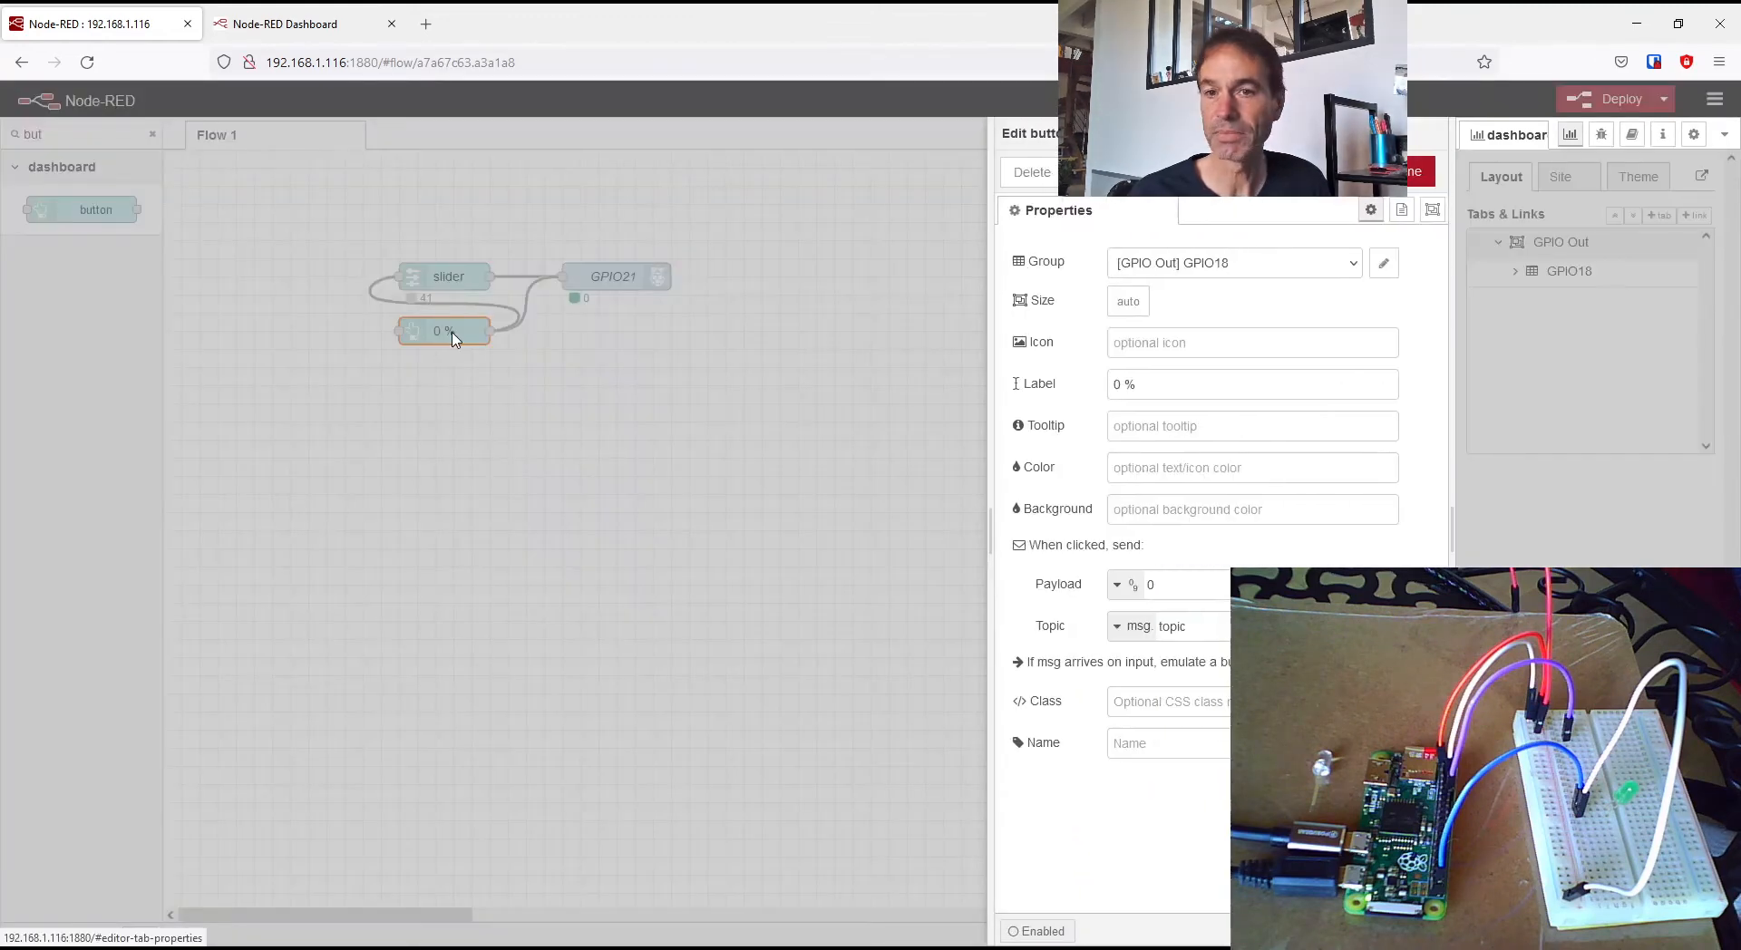
left_click(1128, 302)
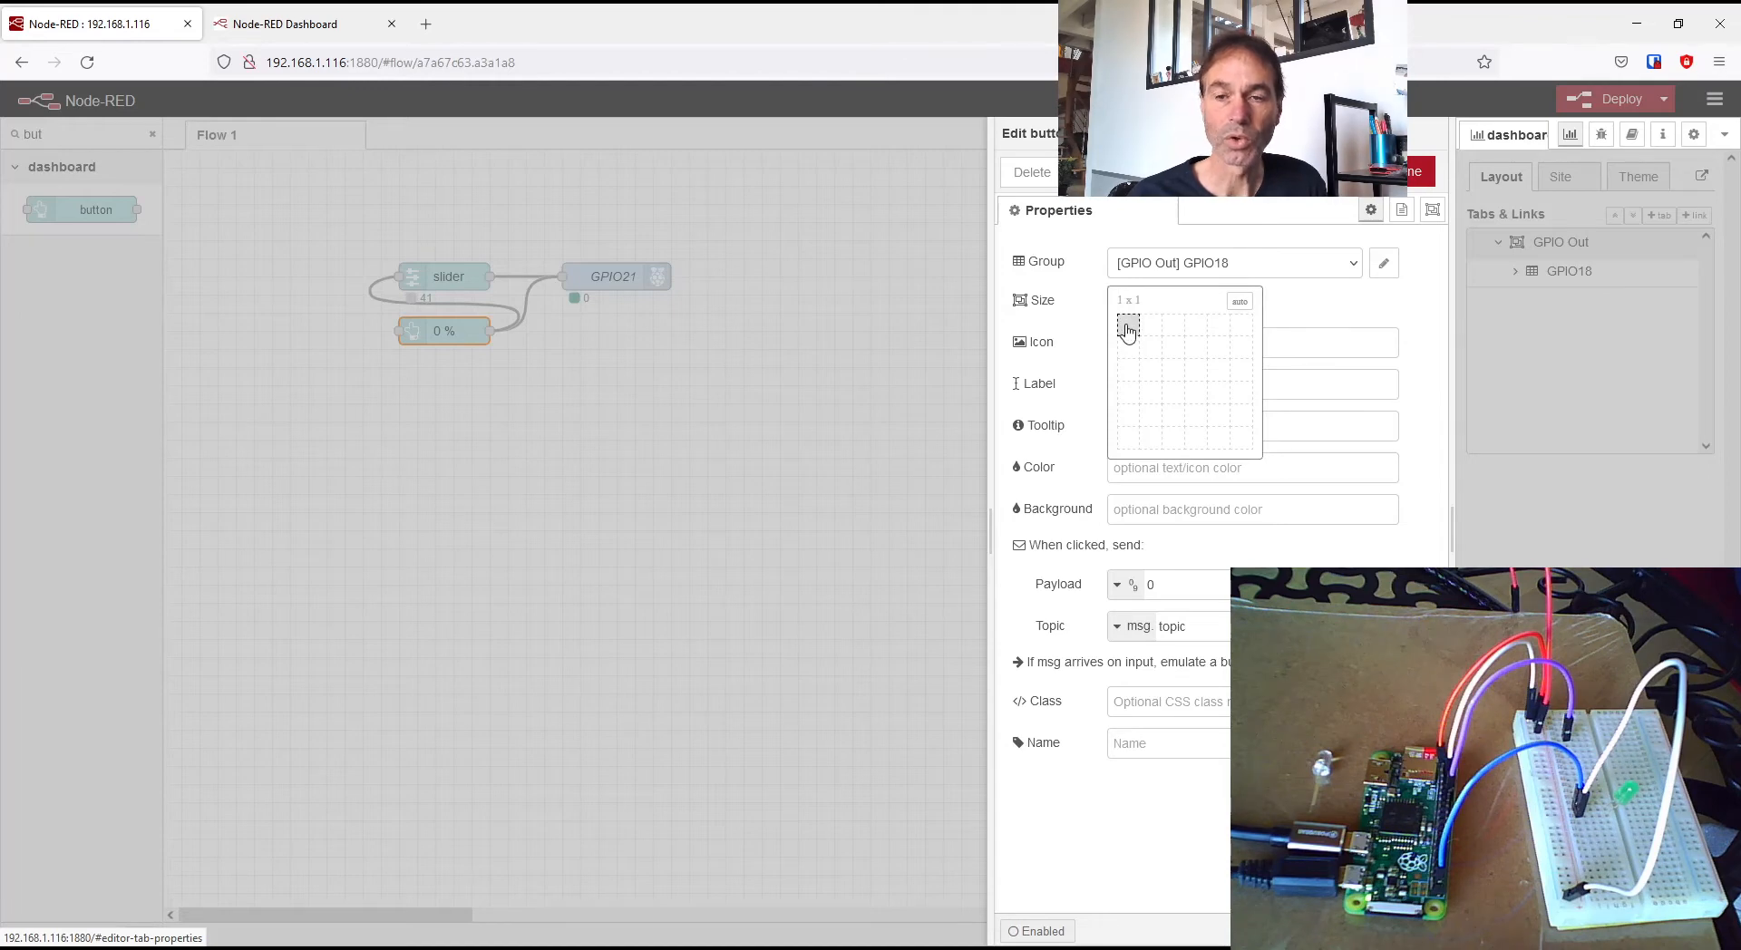
left_click(1145, 332)
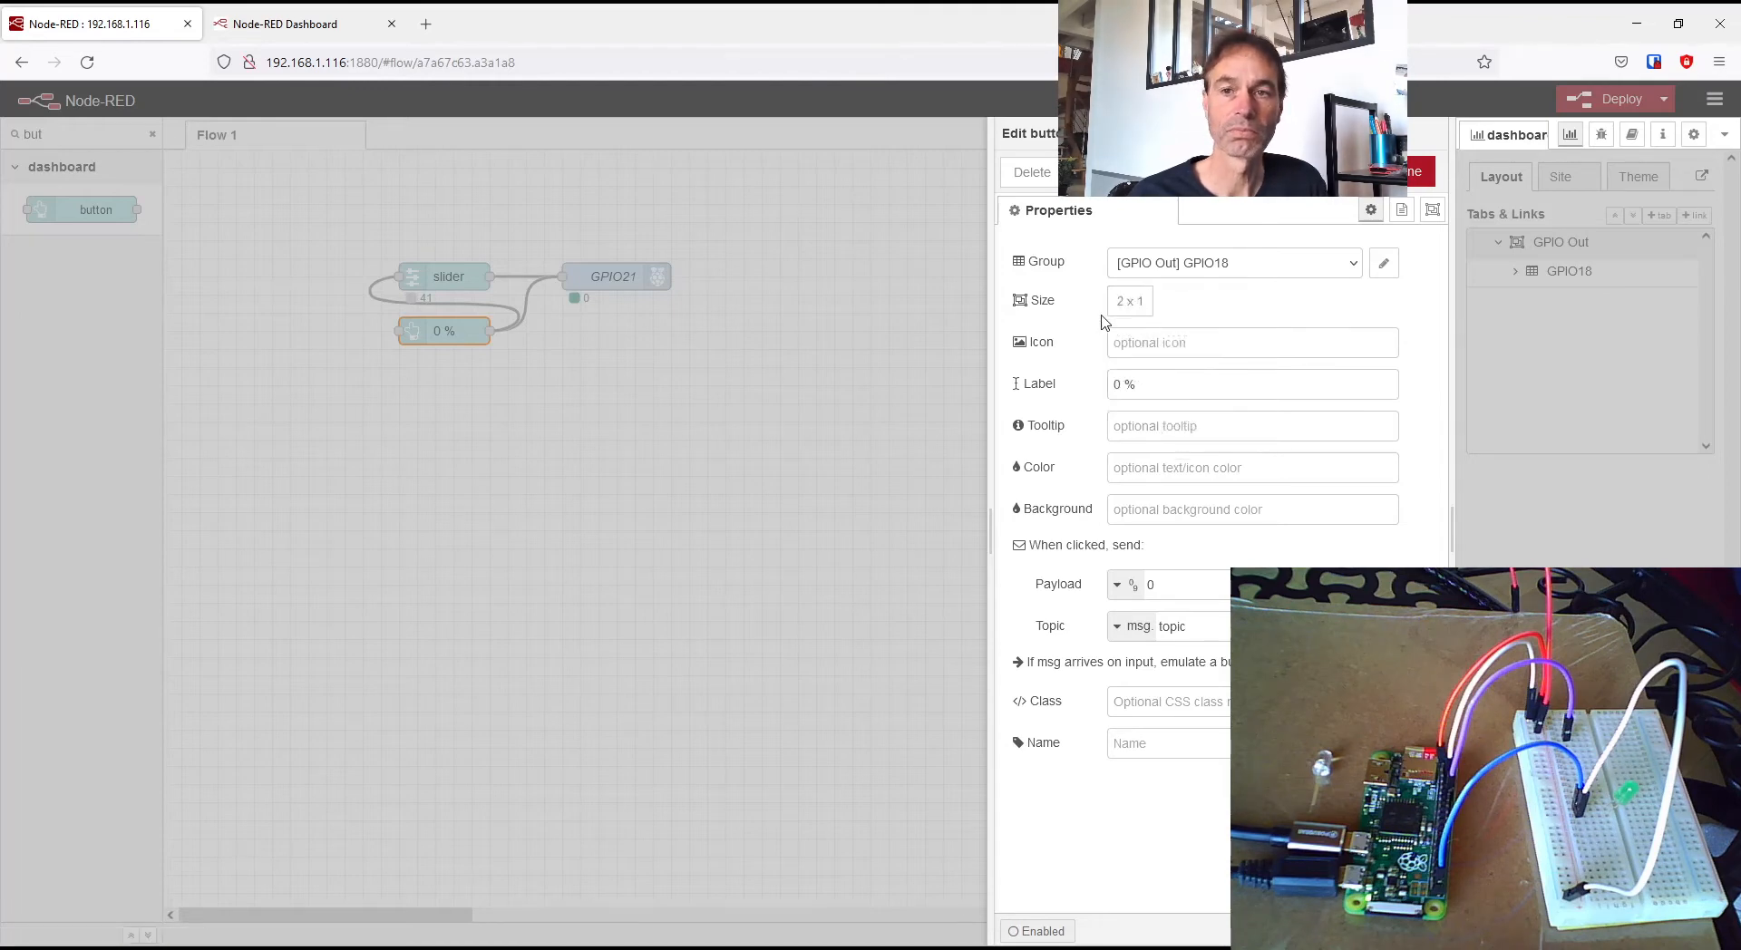
left_click(1419, 171)
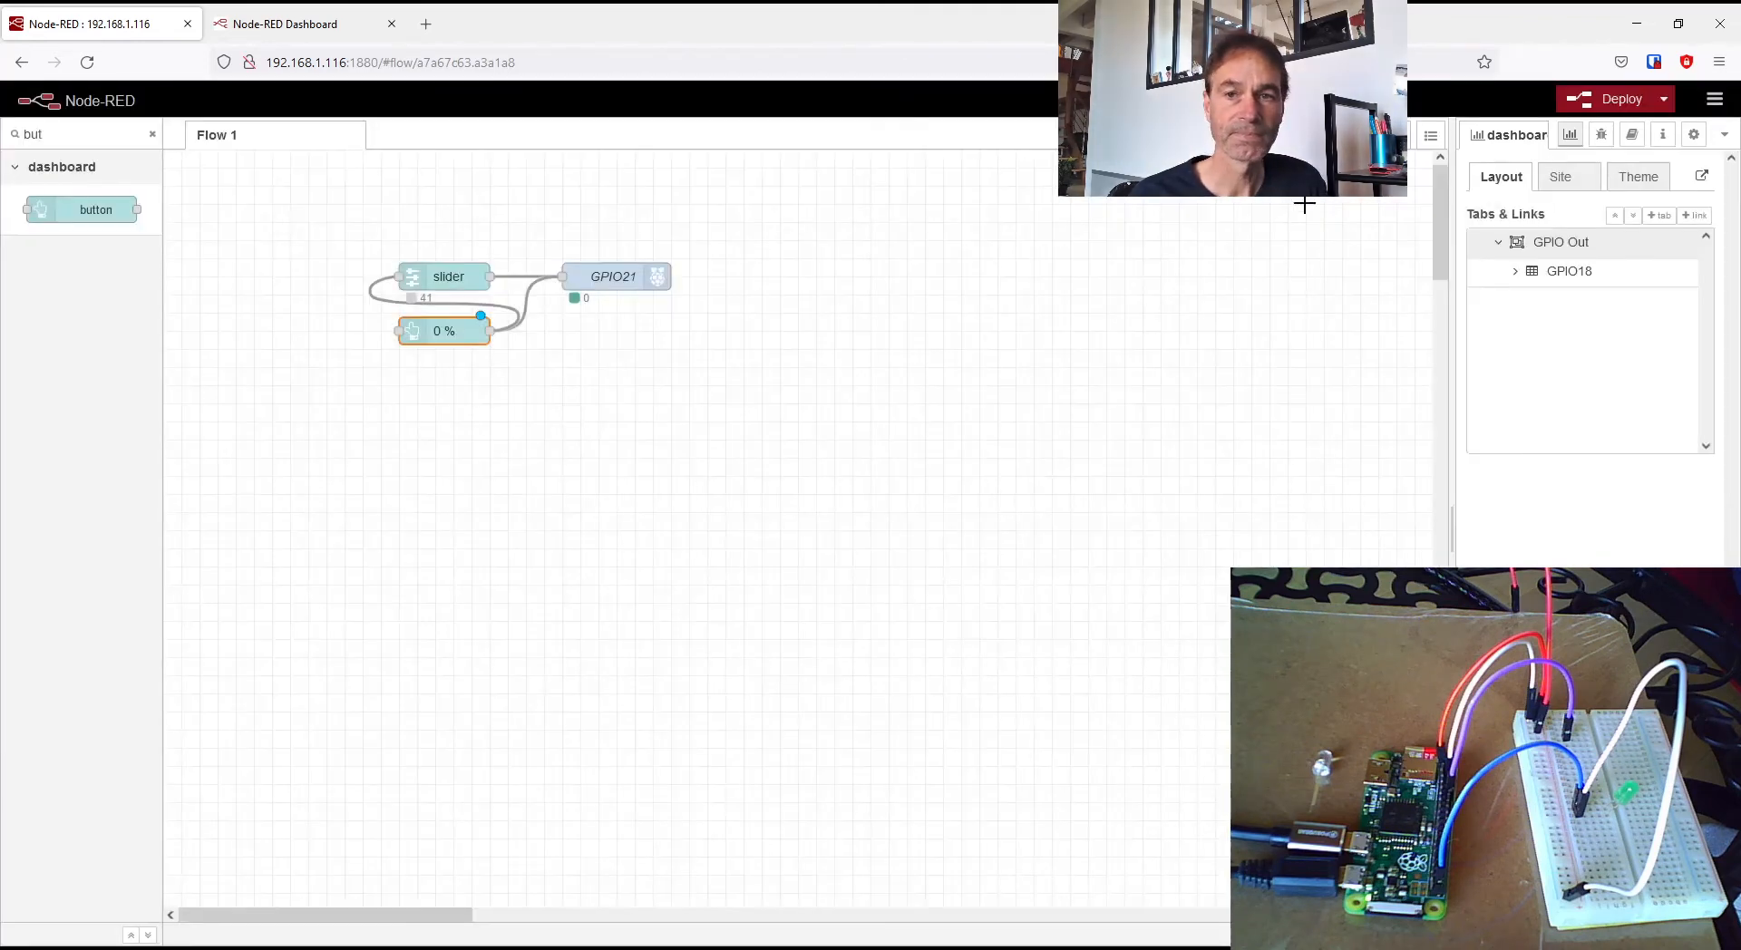
left_click(1637, 106)
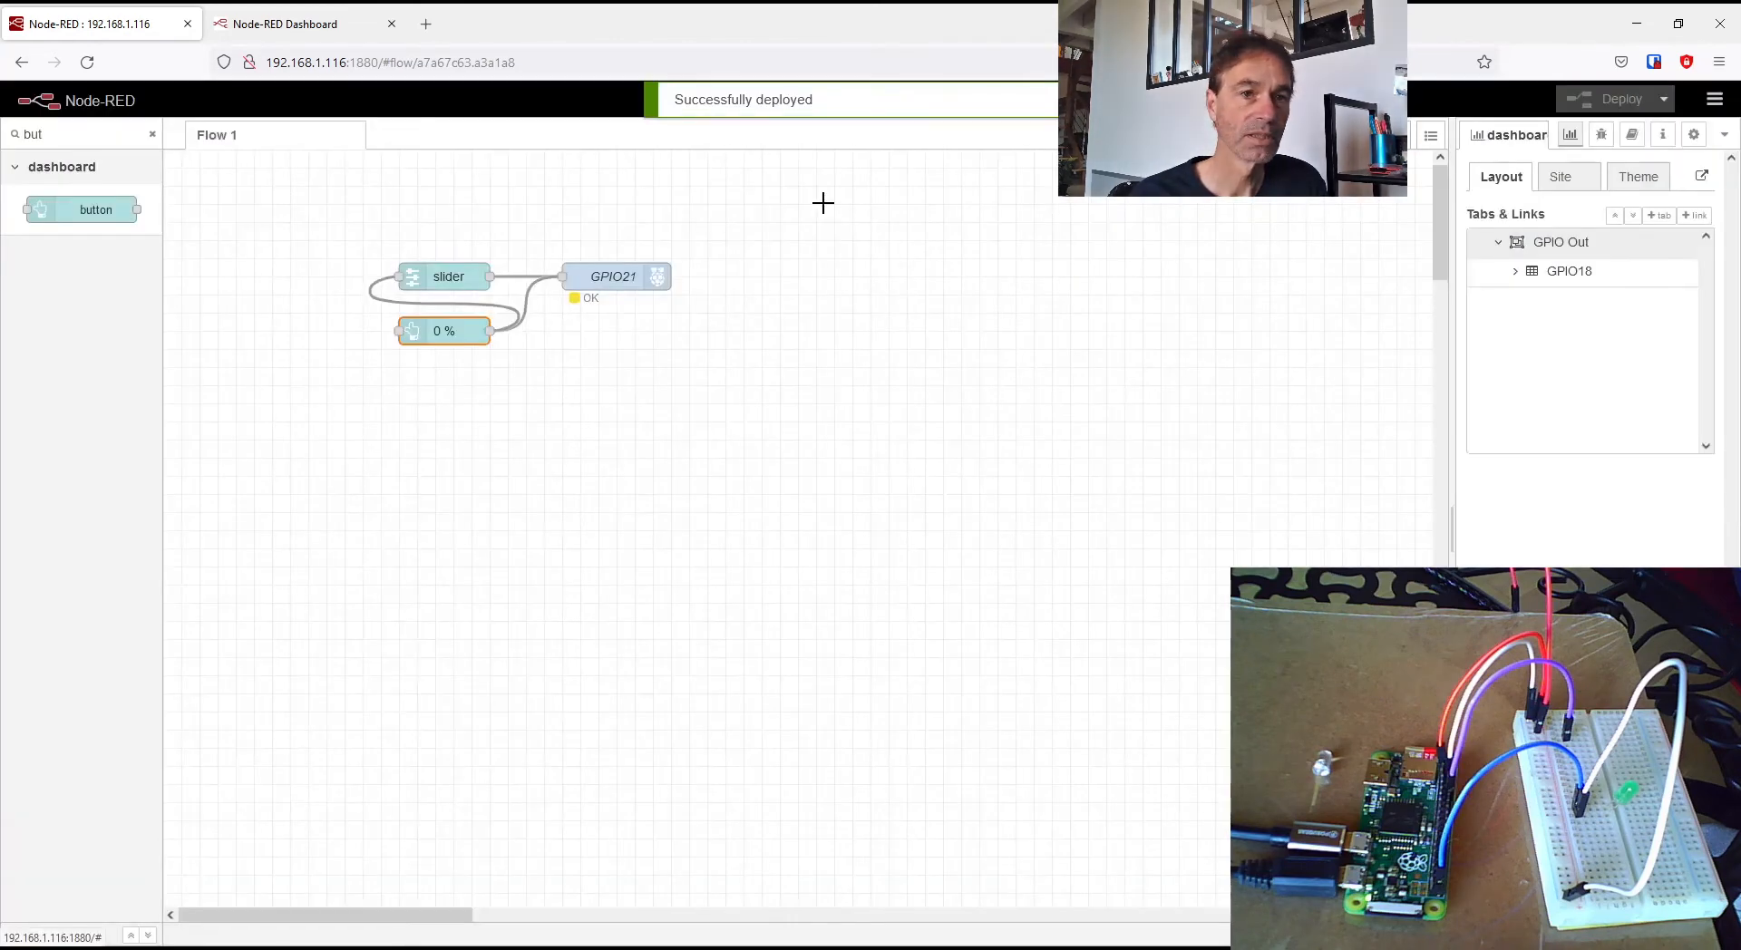
- Test on the dashboard whether the 0 % button resets both the slider and the LED, and return to the flow editor
left_click(319, 27)
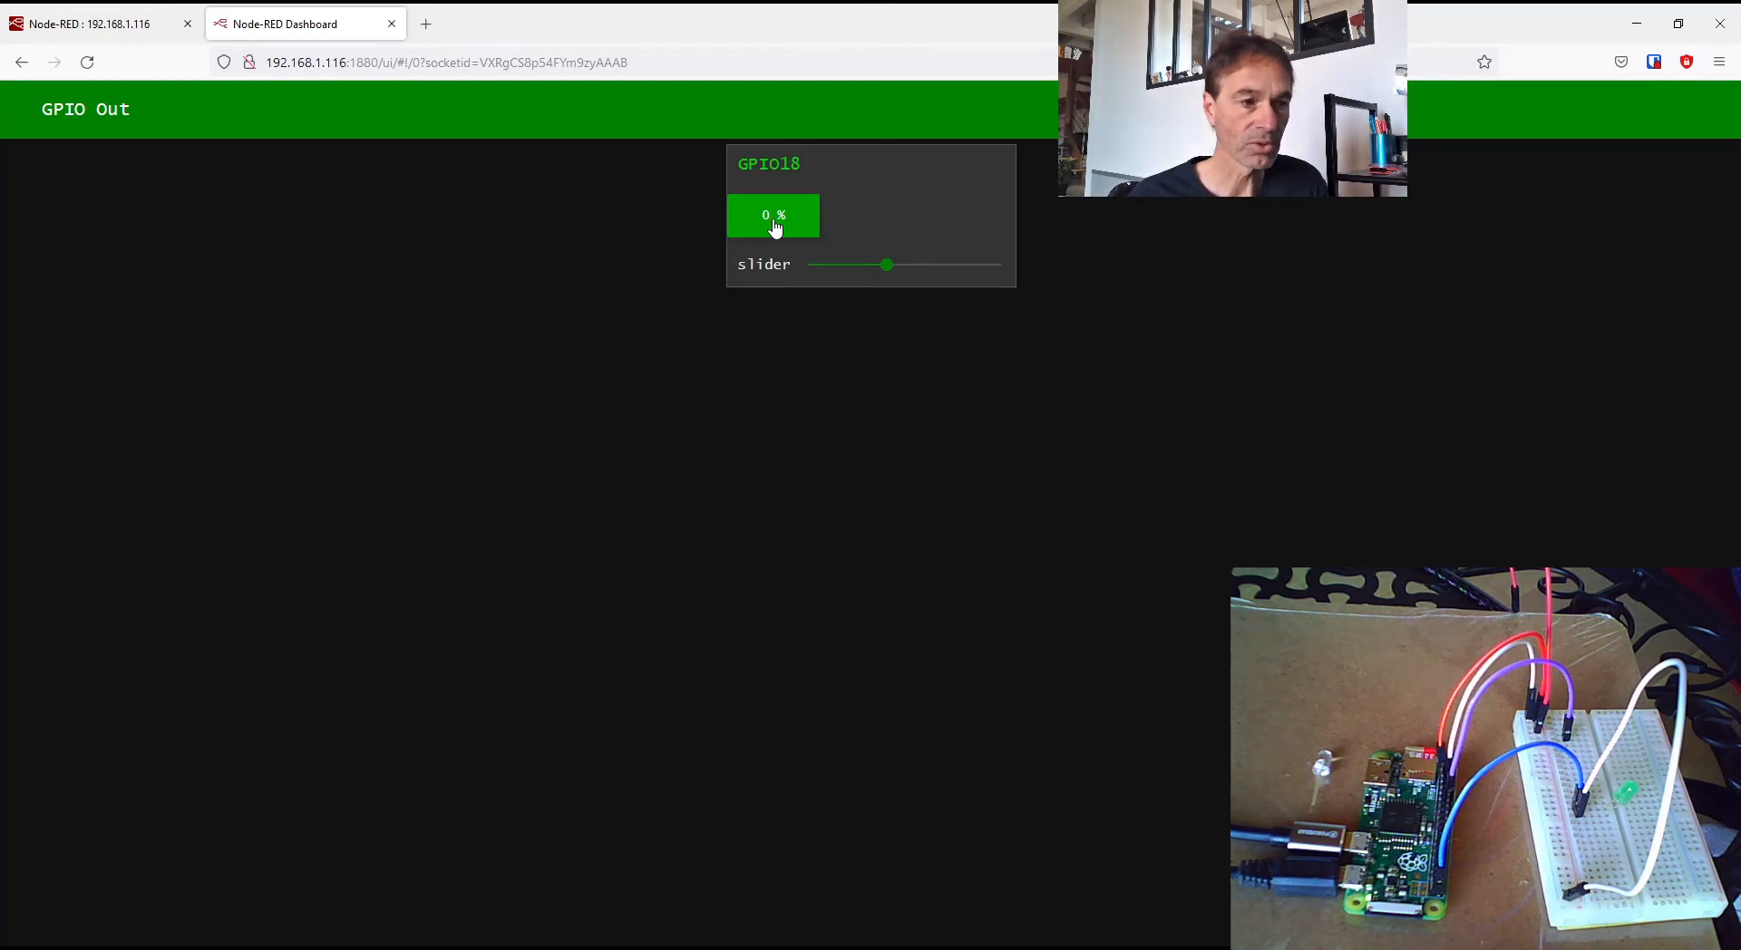
left_click_drag(885, 263, 948, 269)
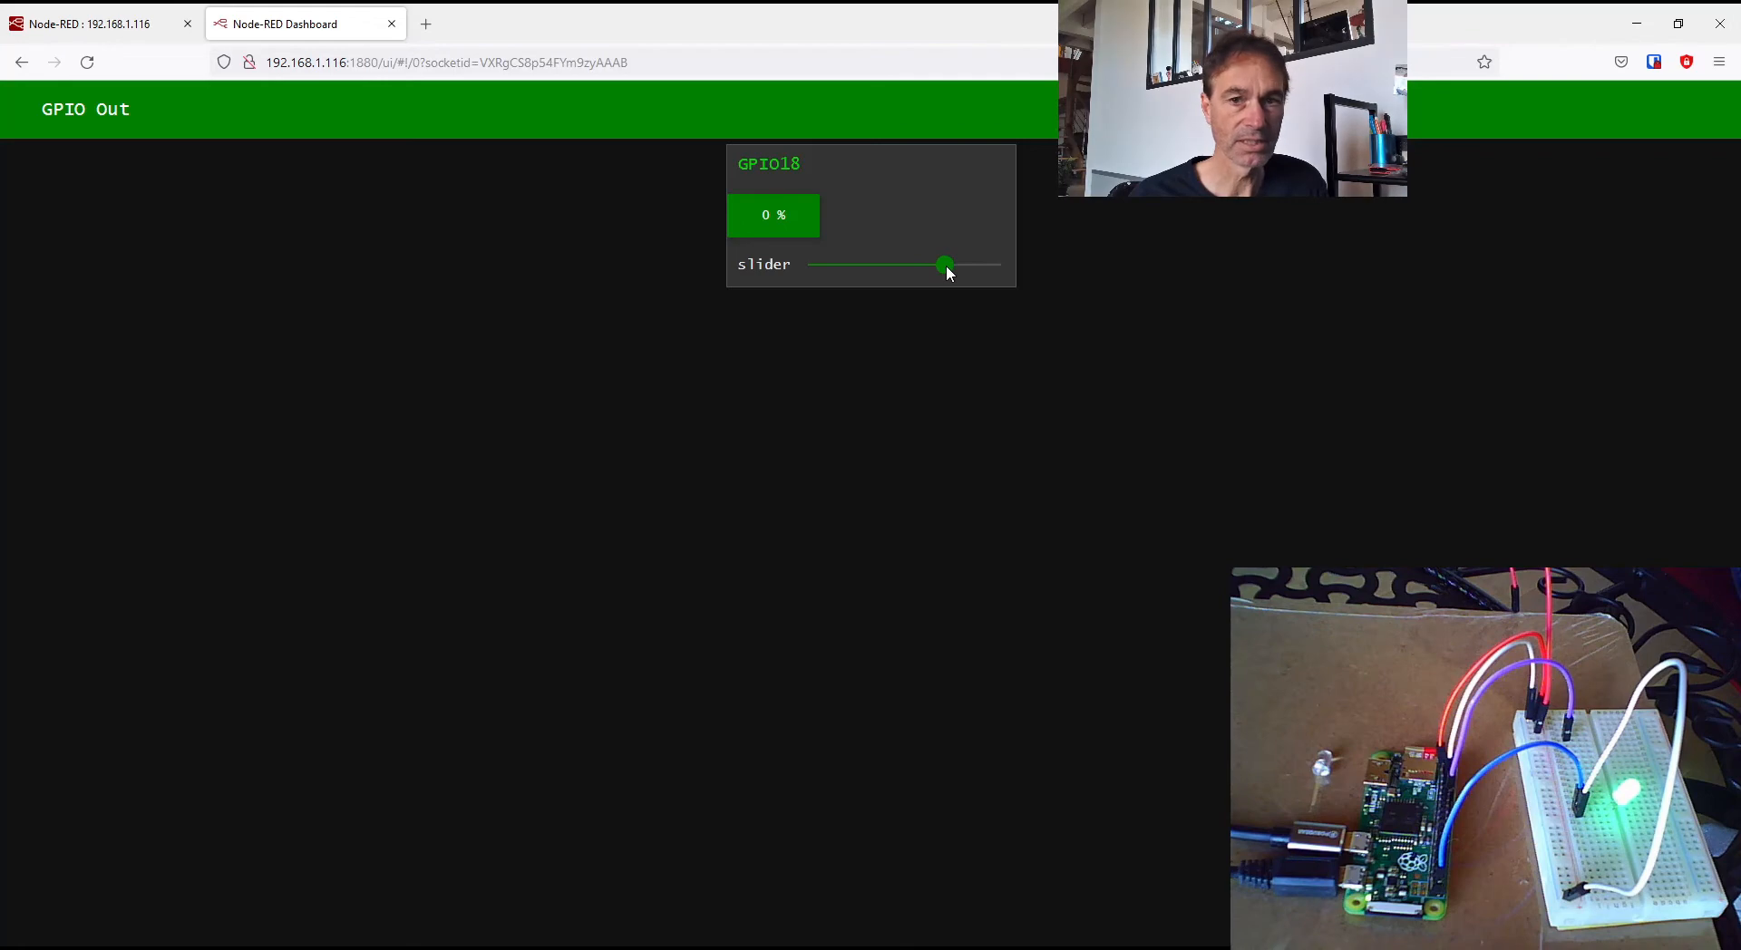
left_click(791, 223)
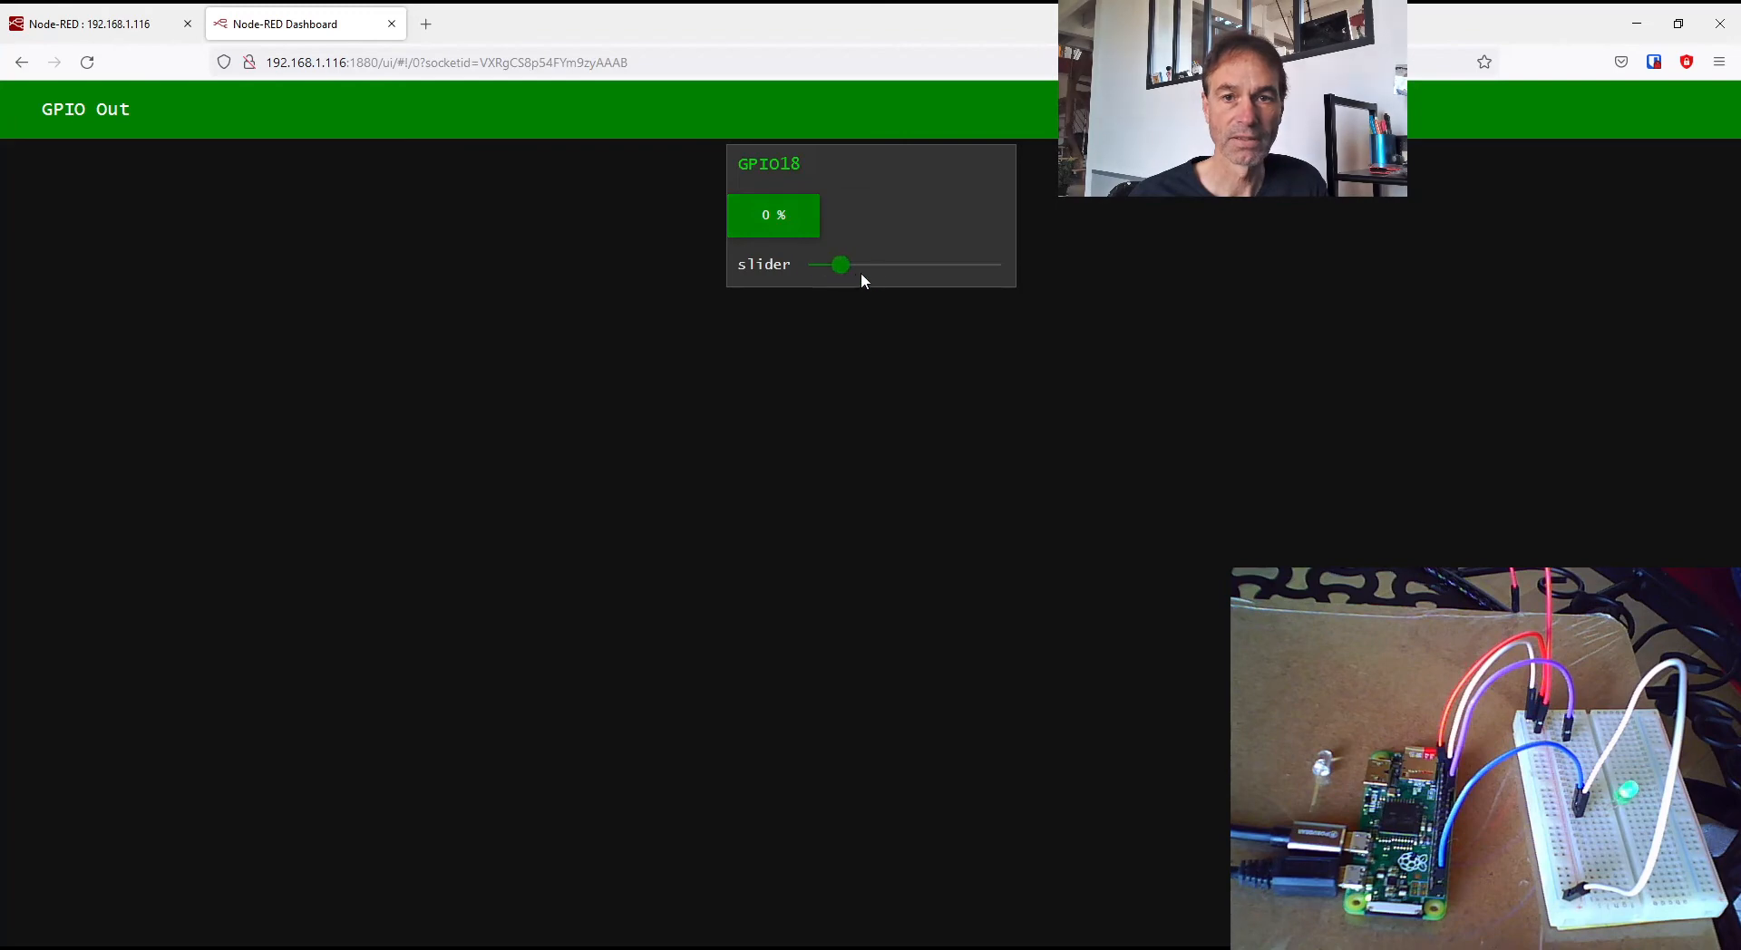
left_click(923, 280)
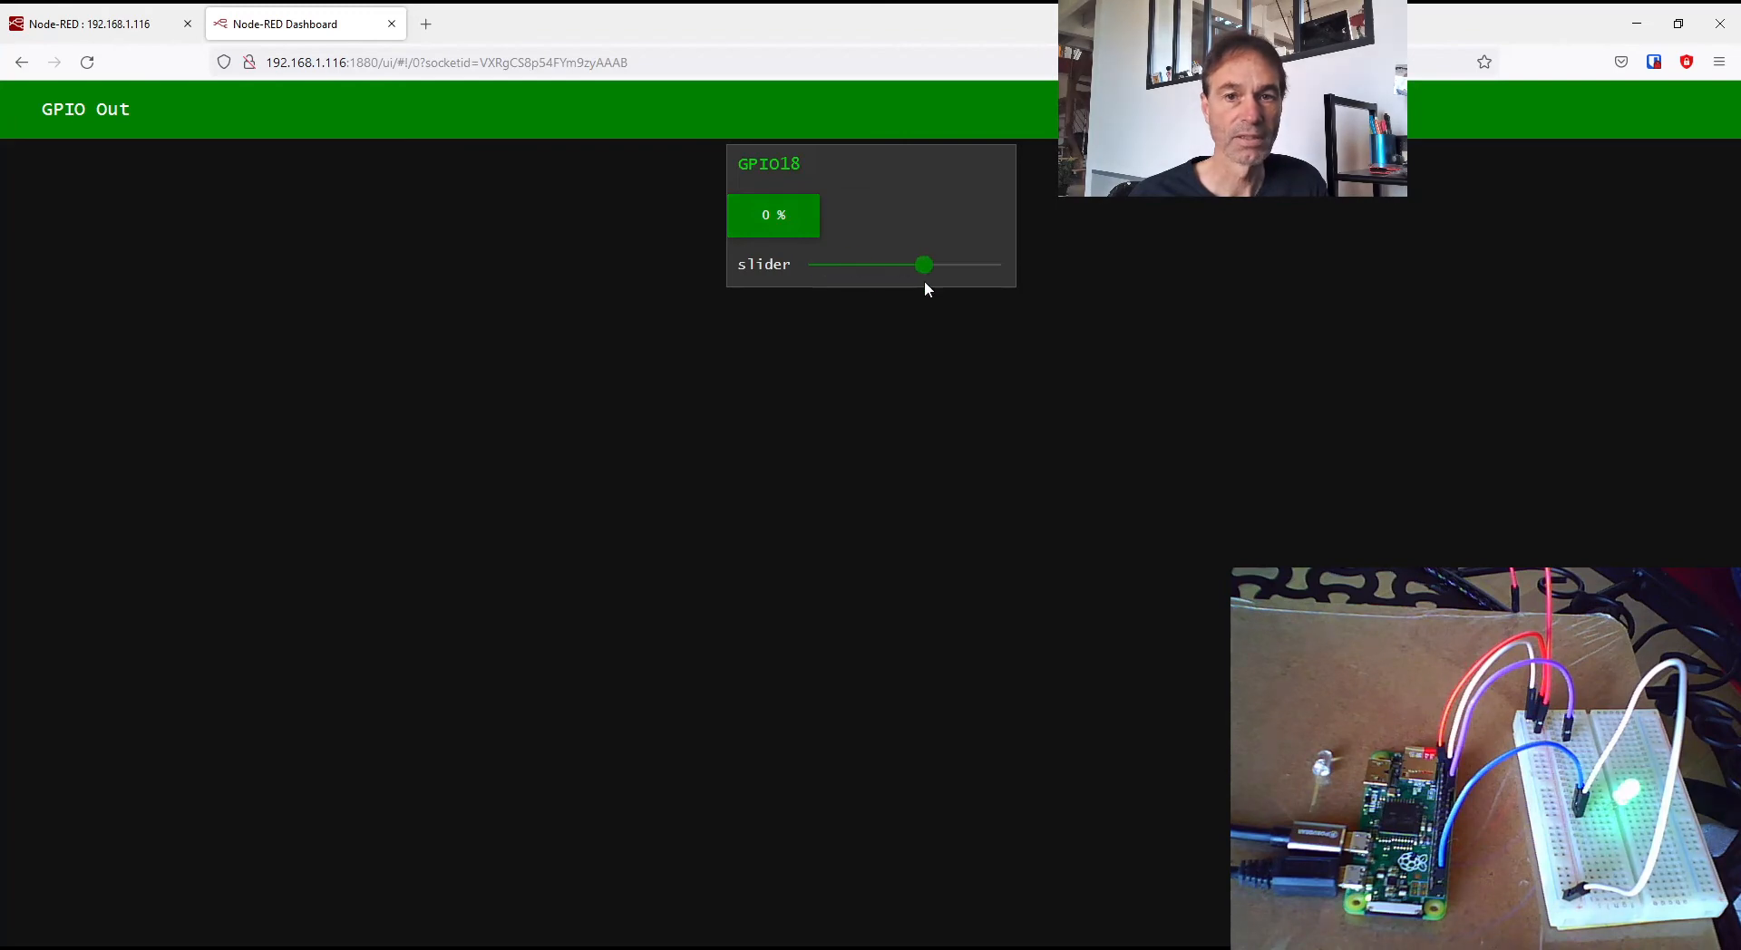
left_click(797, 234)
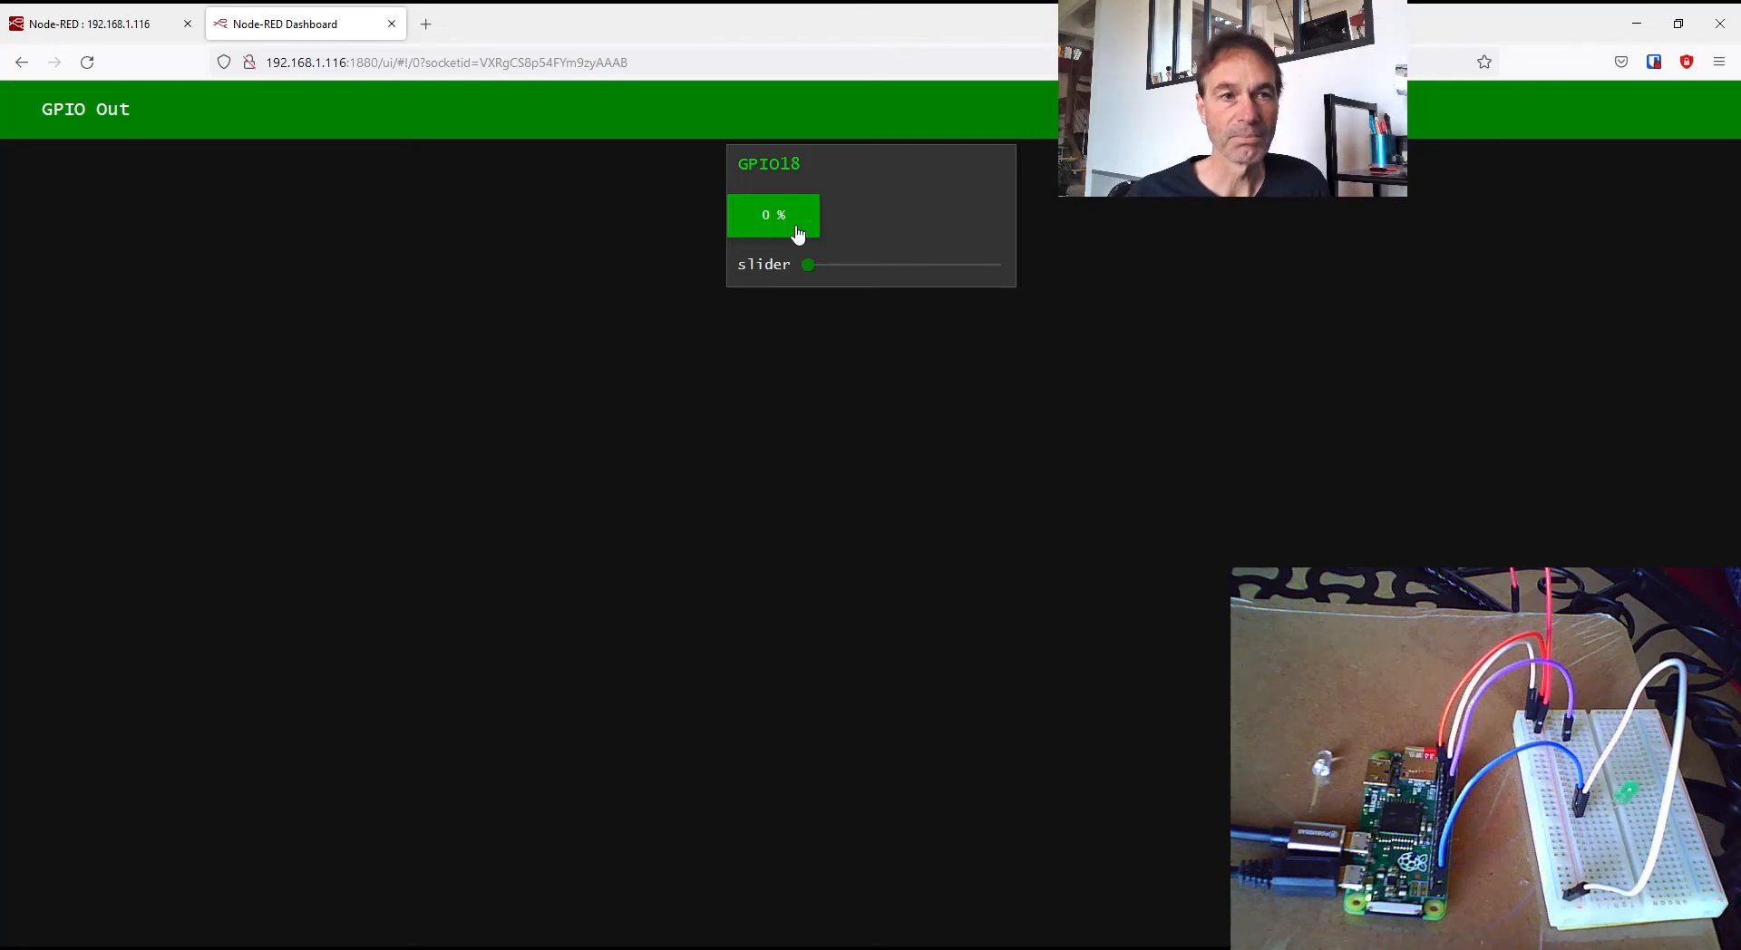
left_click(121, 33)
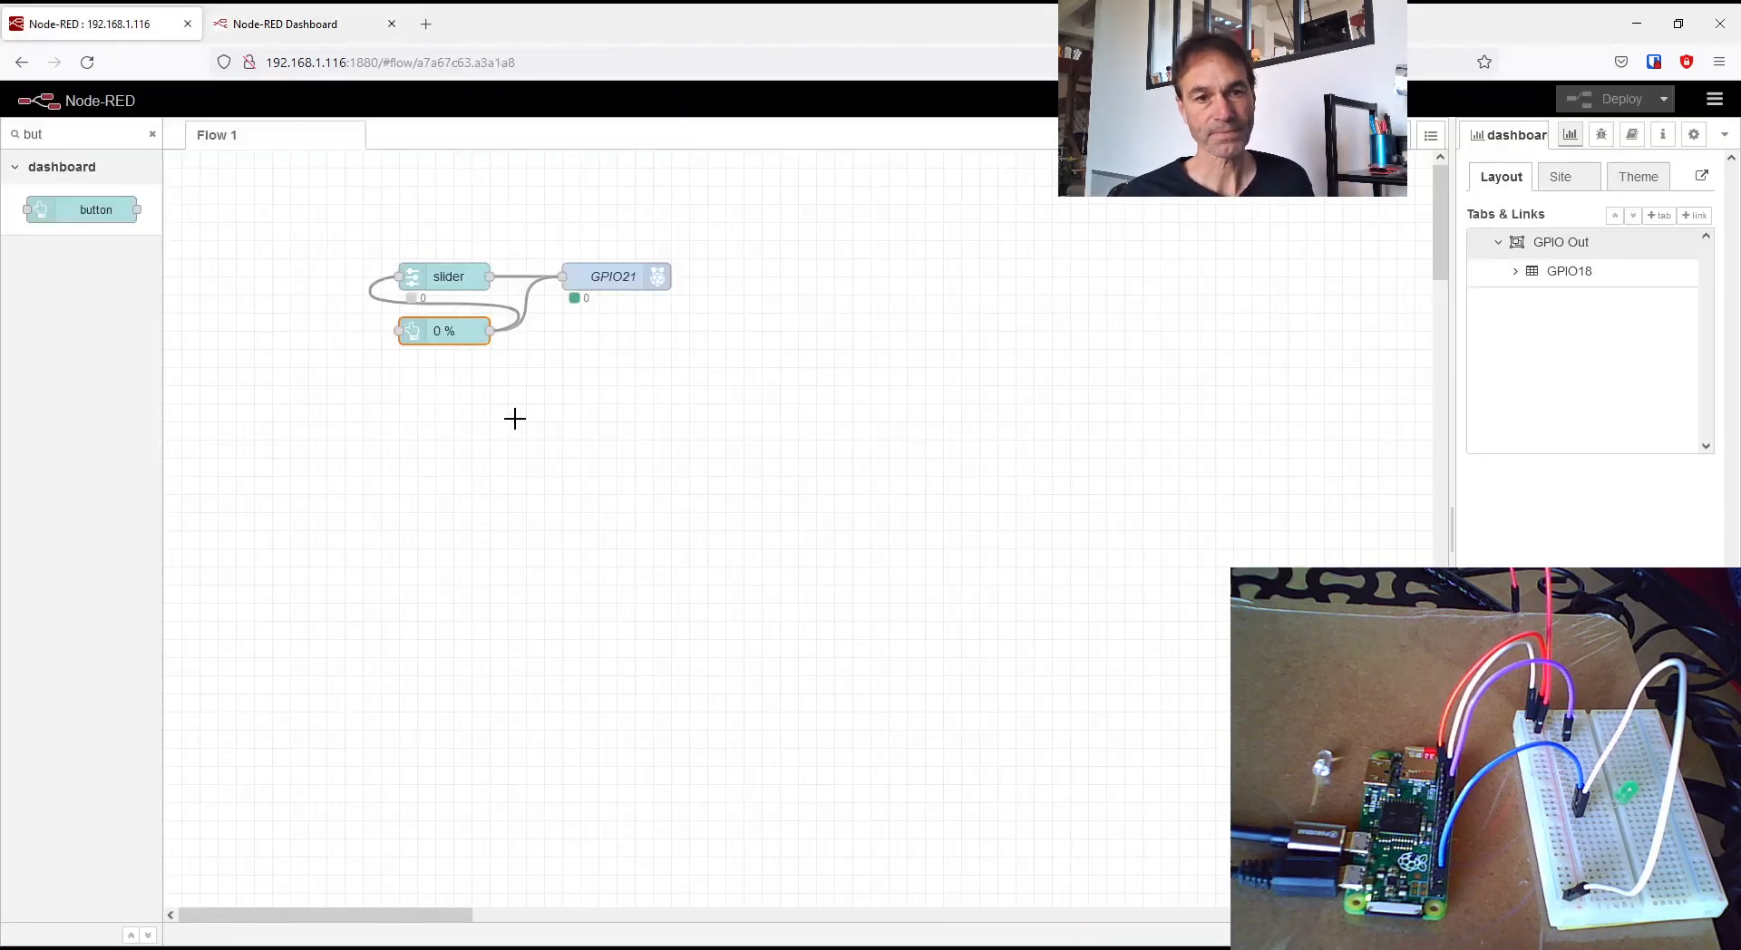
- Duplicate the 0 % button node and place the copy directly below the original
key("ctrl+c")
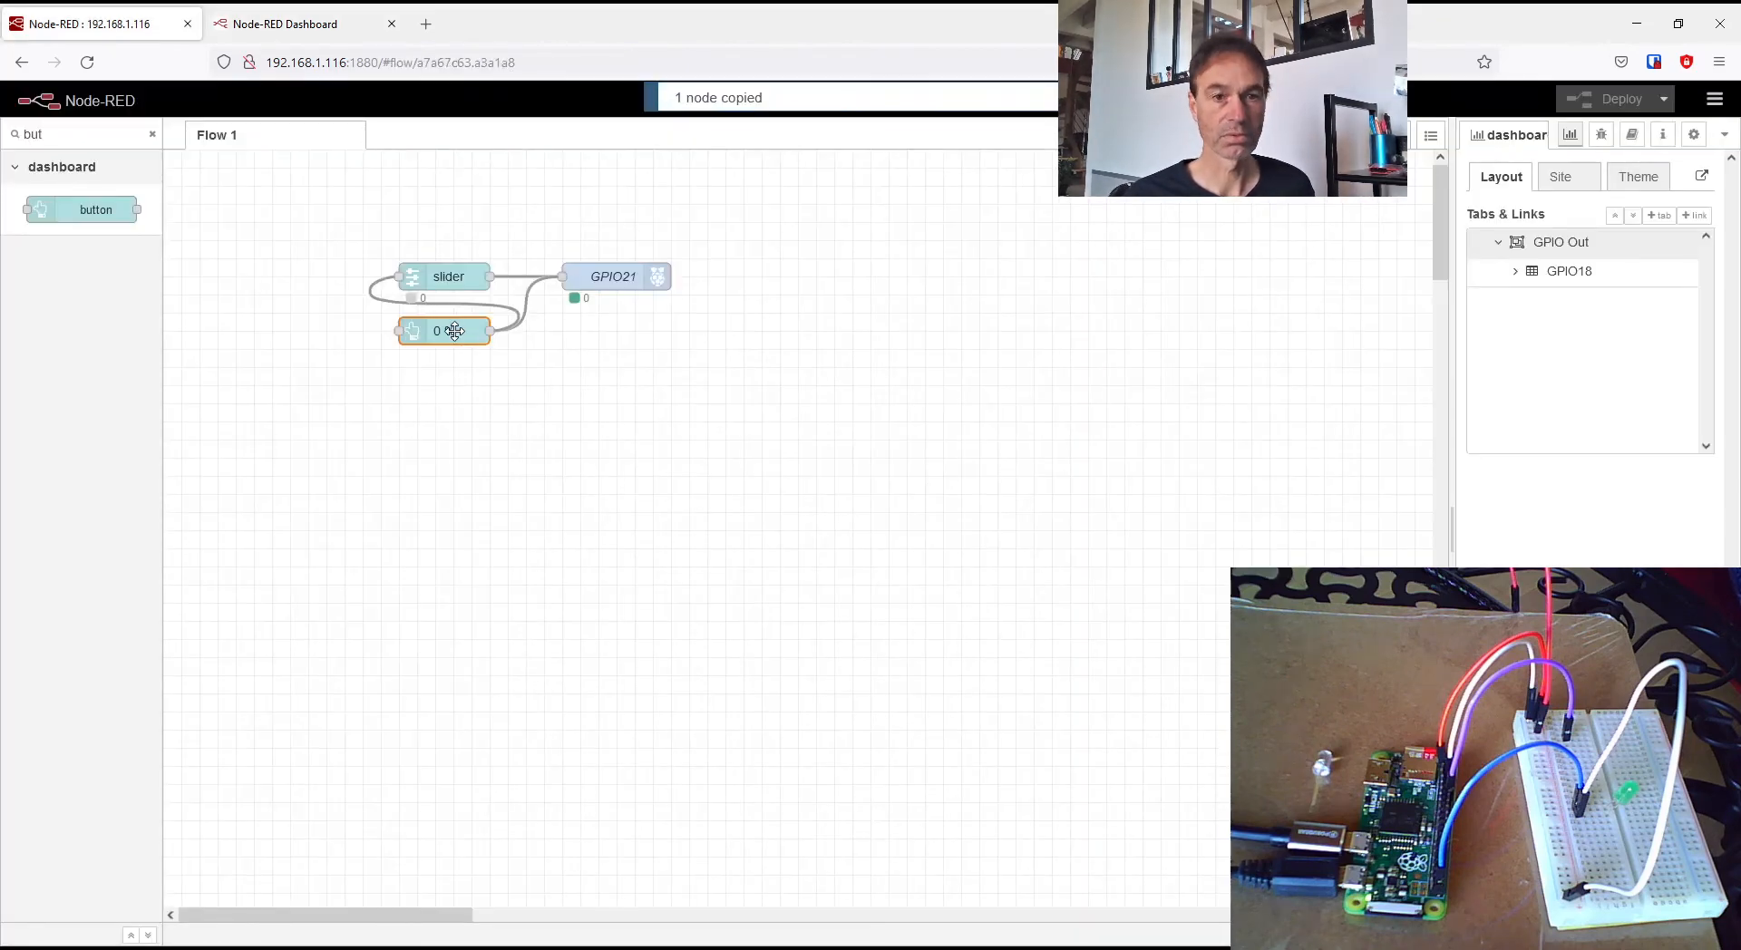
left_click(445, 377)
key("ctrl+v")
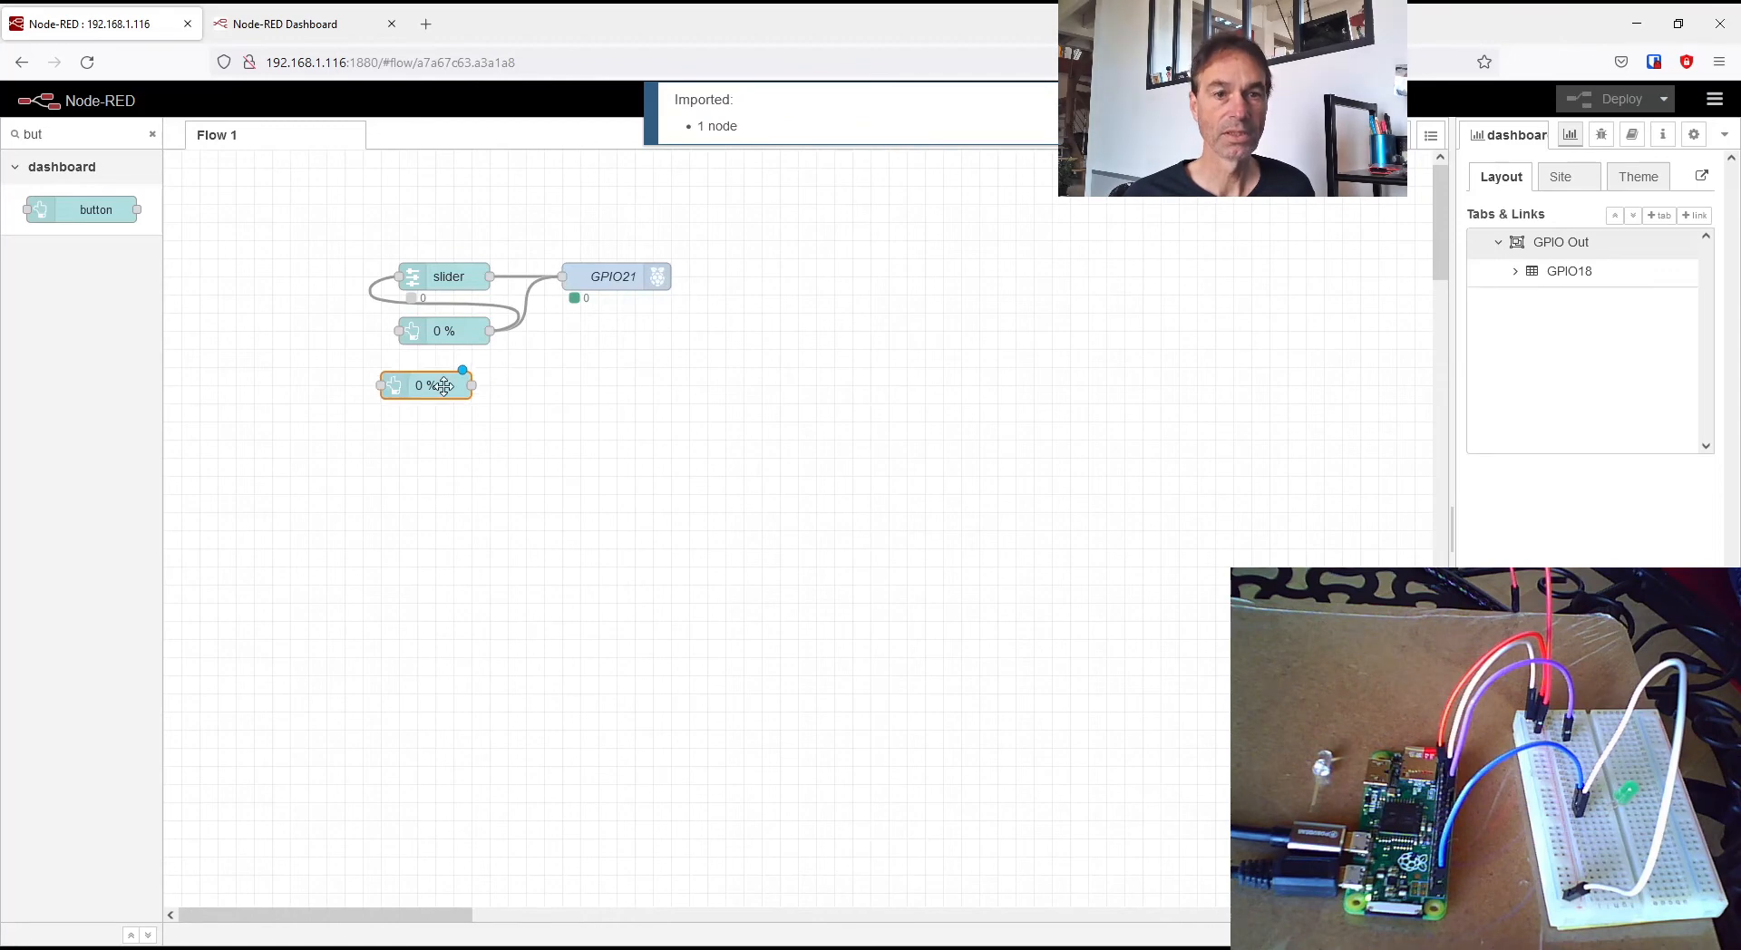
left_click(450, 385)
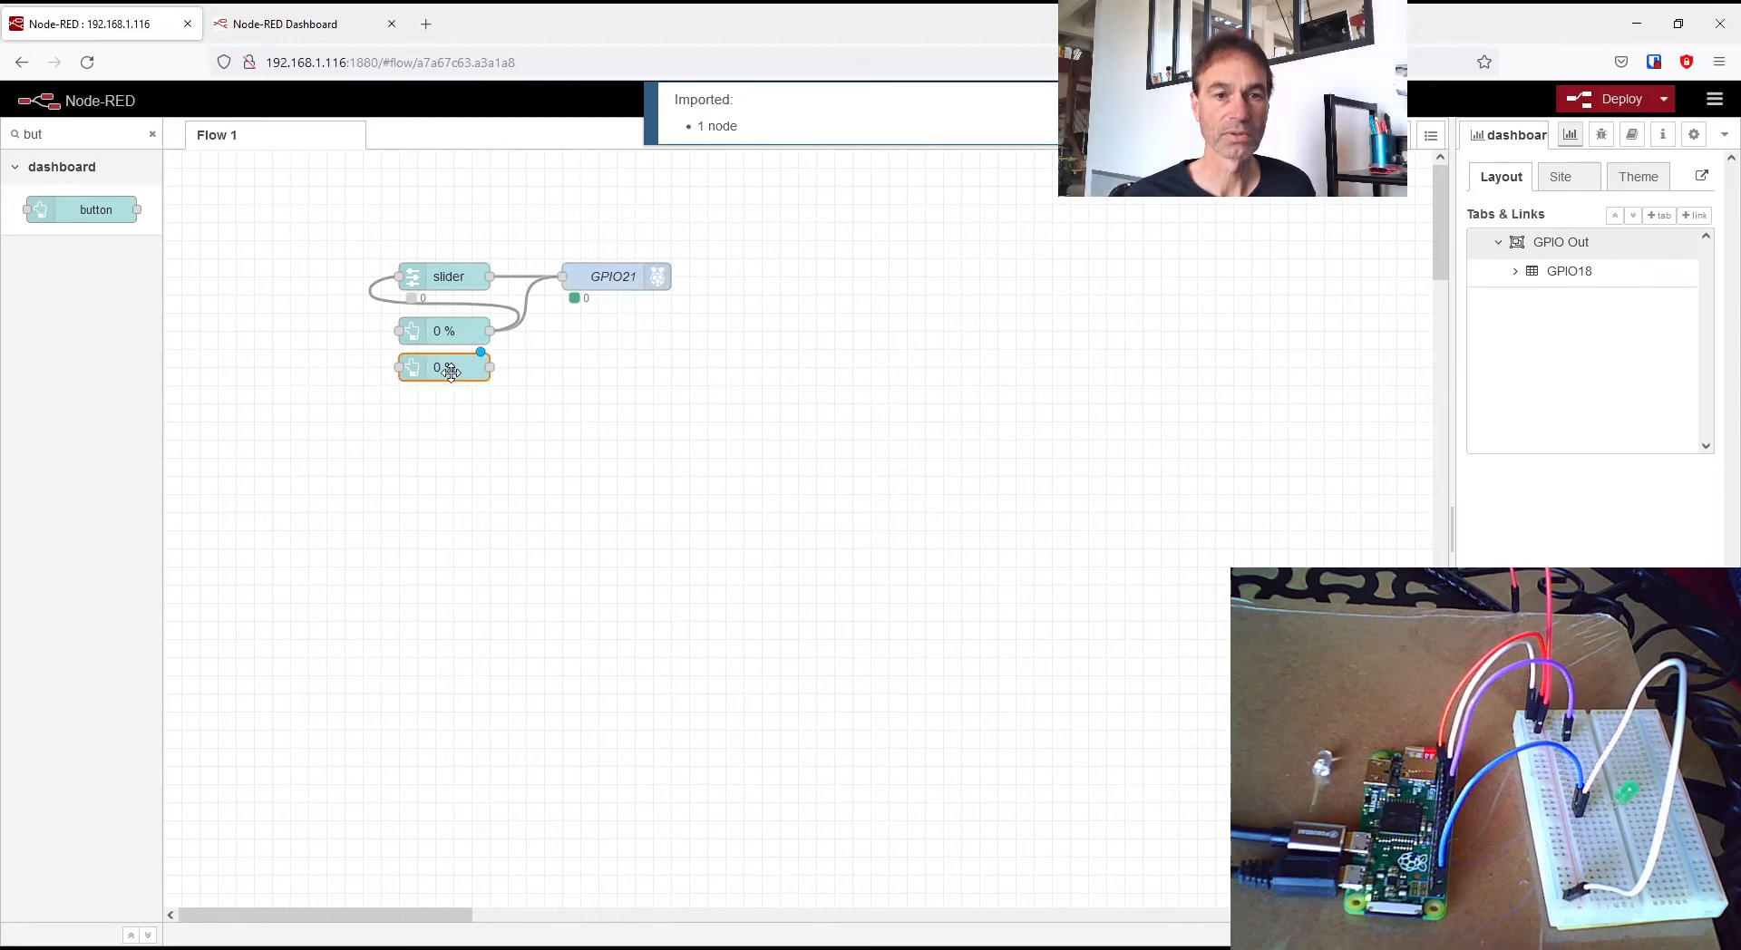
- Set the copied button's label to 50 % and its payload to 50, and wire its output to the GPIO21 node
double_click(447, 368)
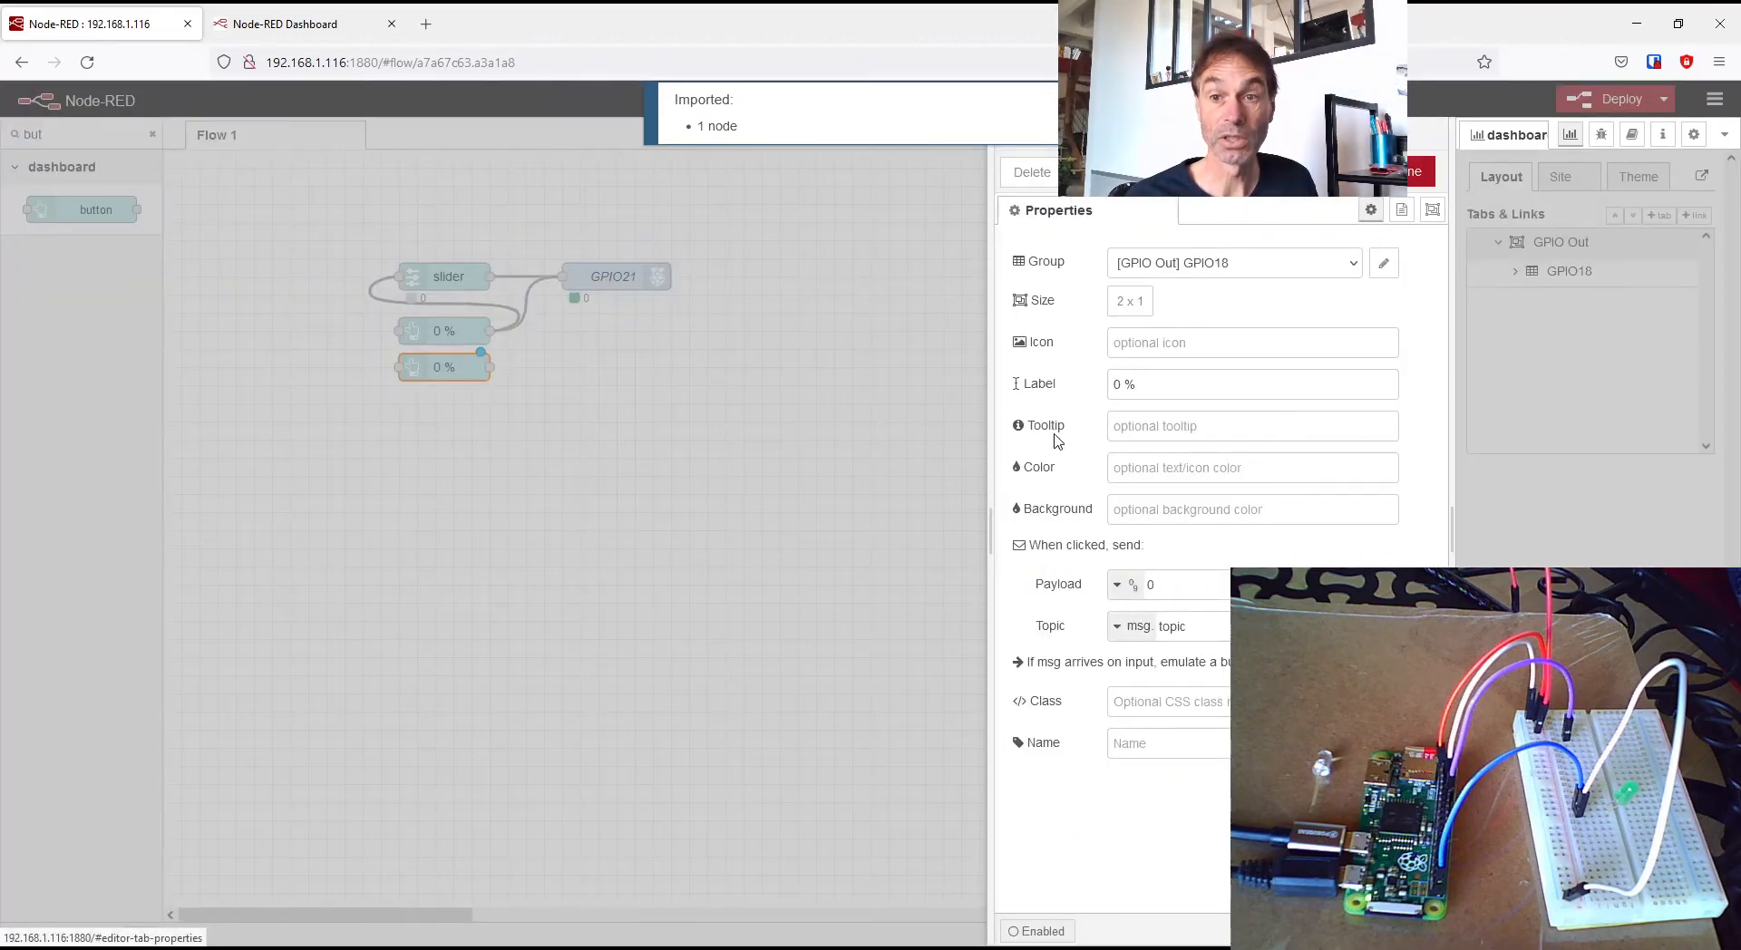
left_click(1113, 384)
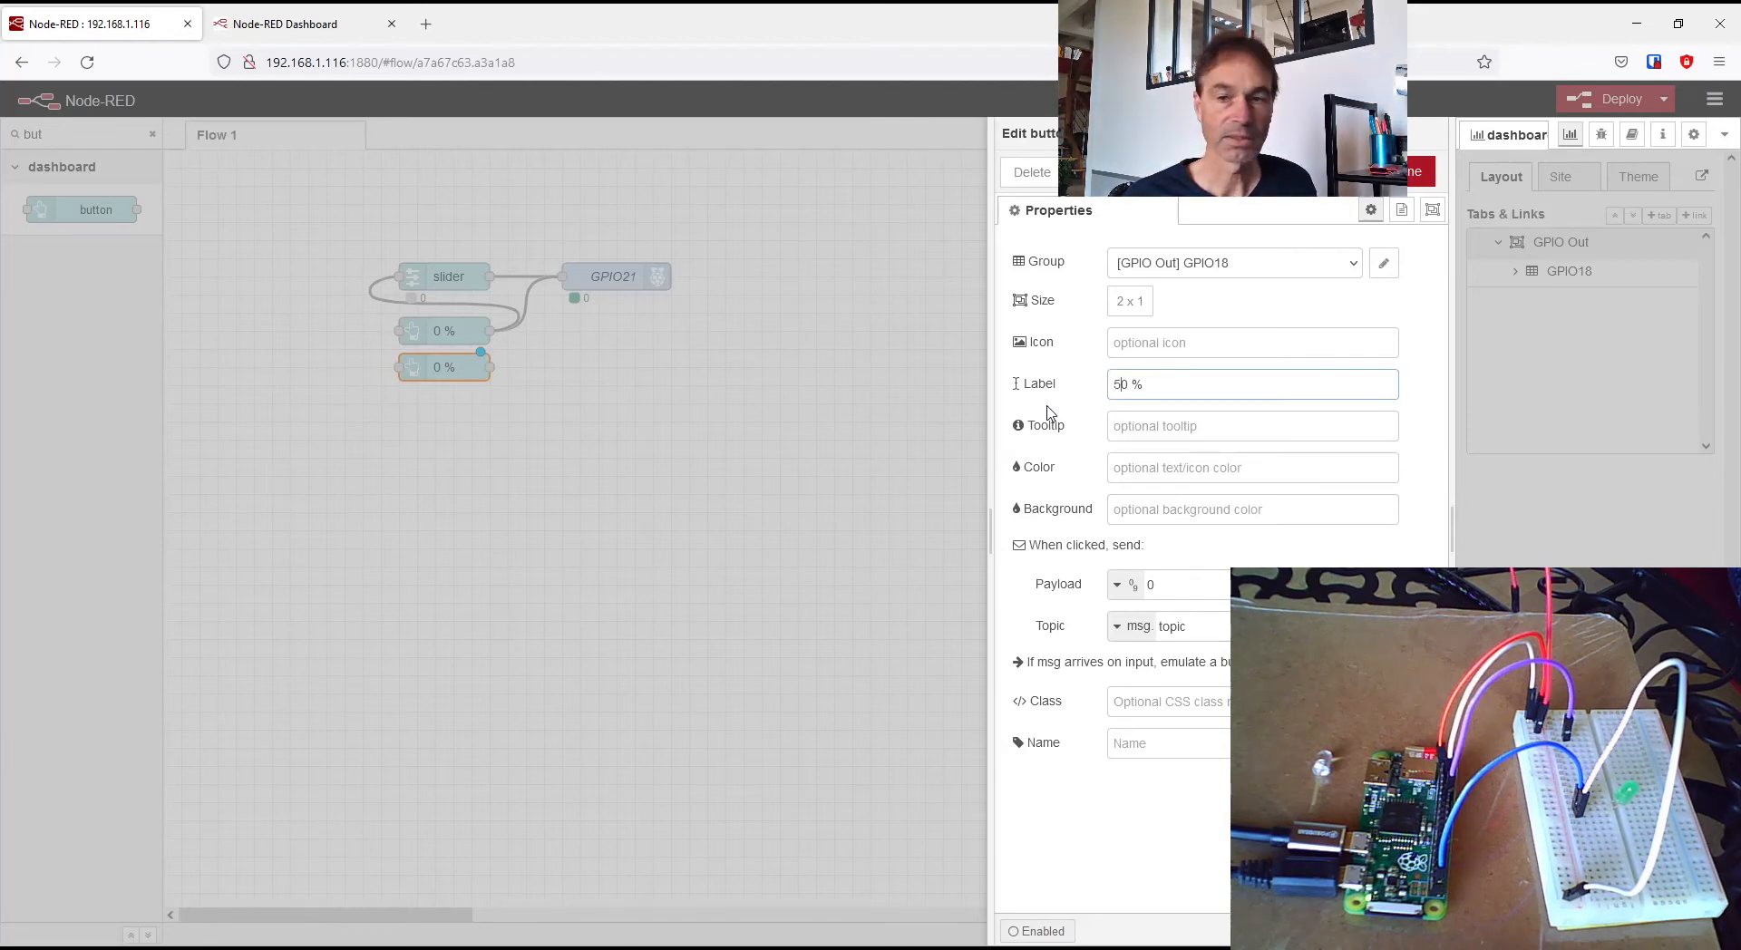
left_click(1149, 582)
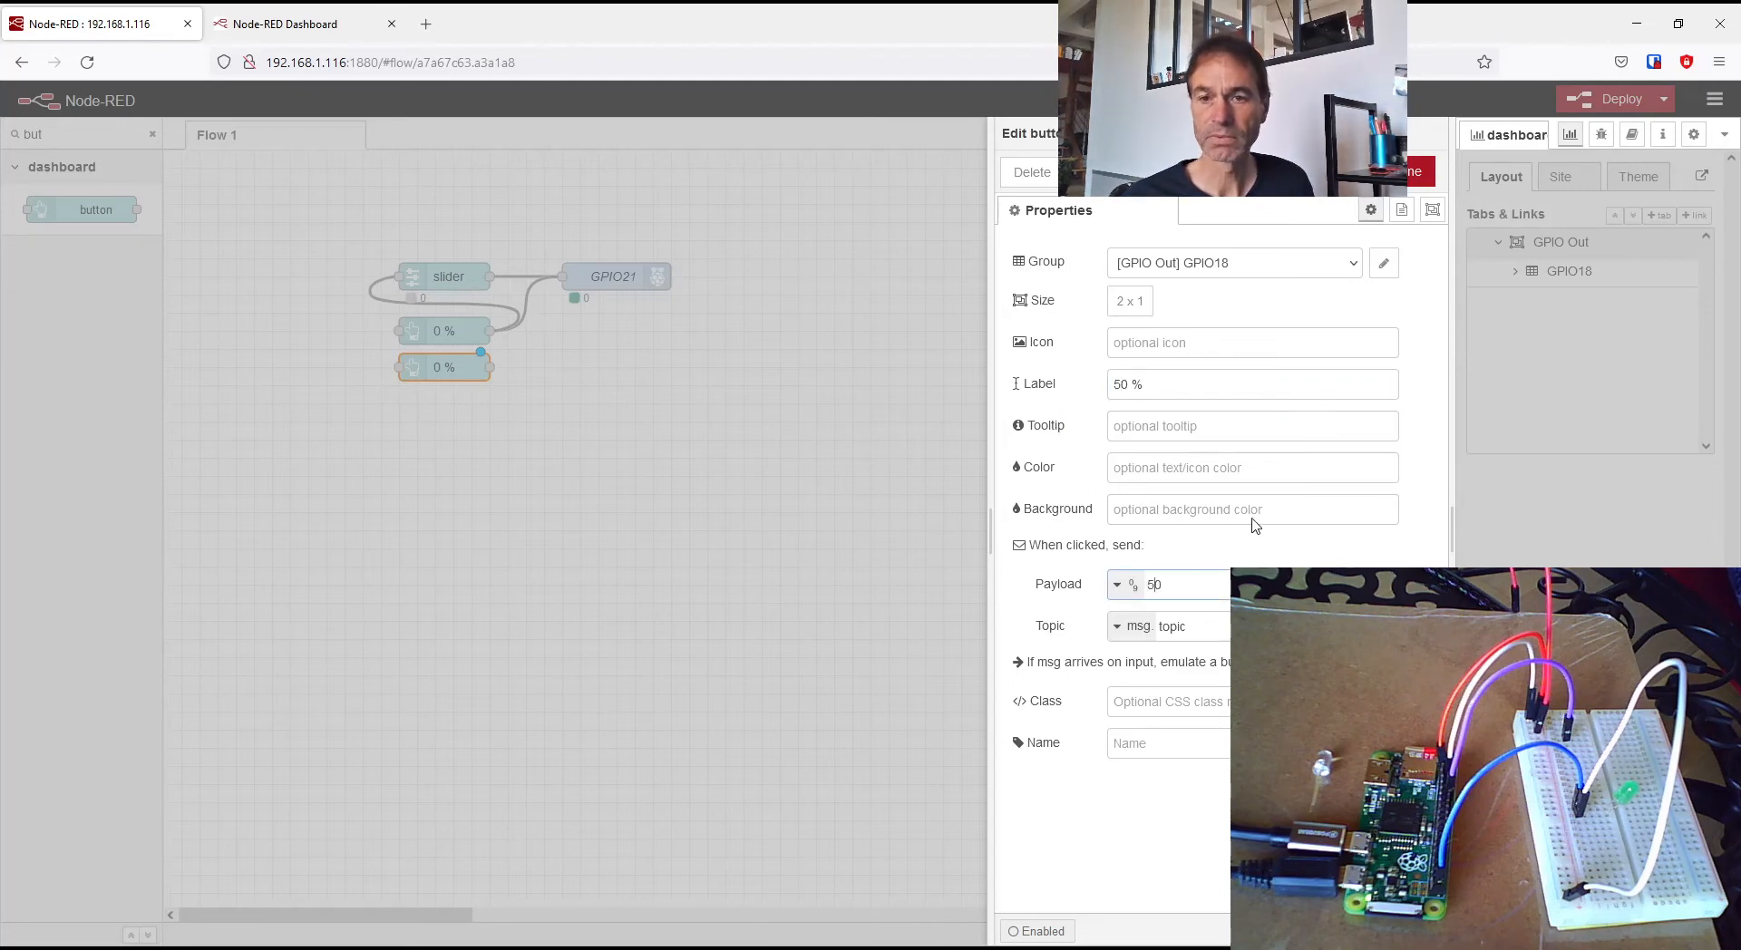
left_click(1411, 177)
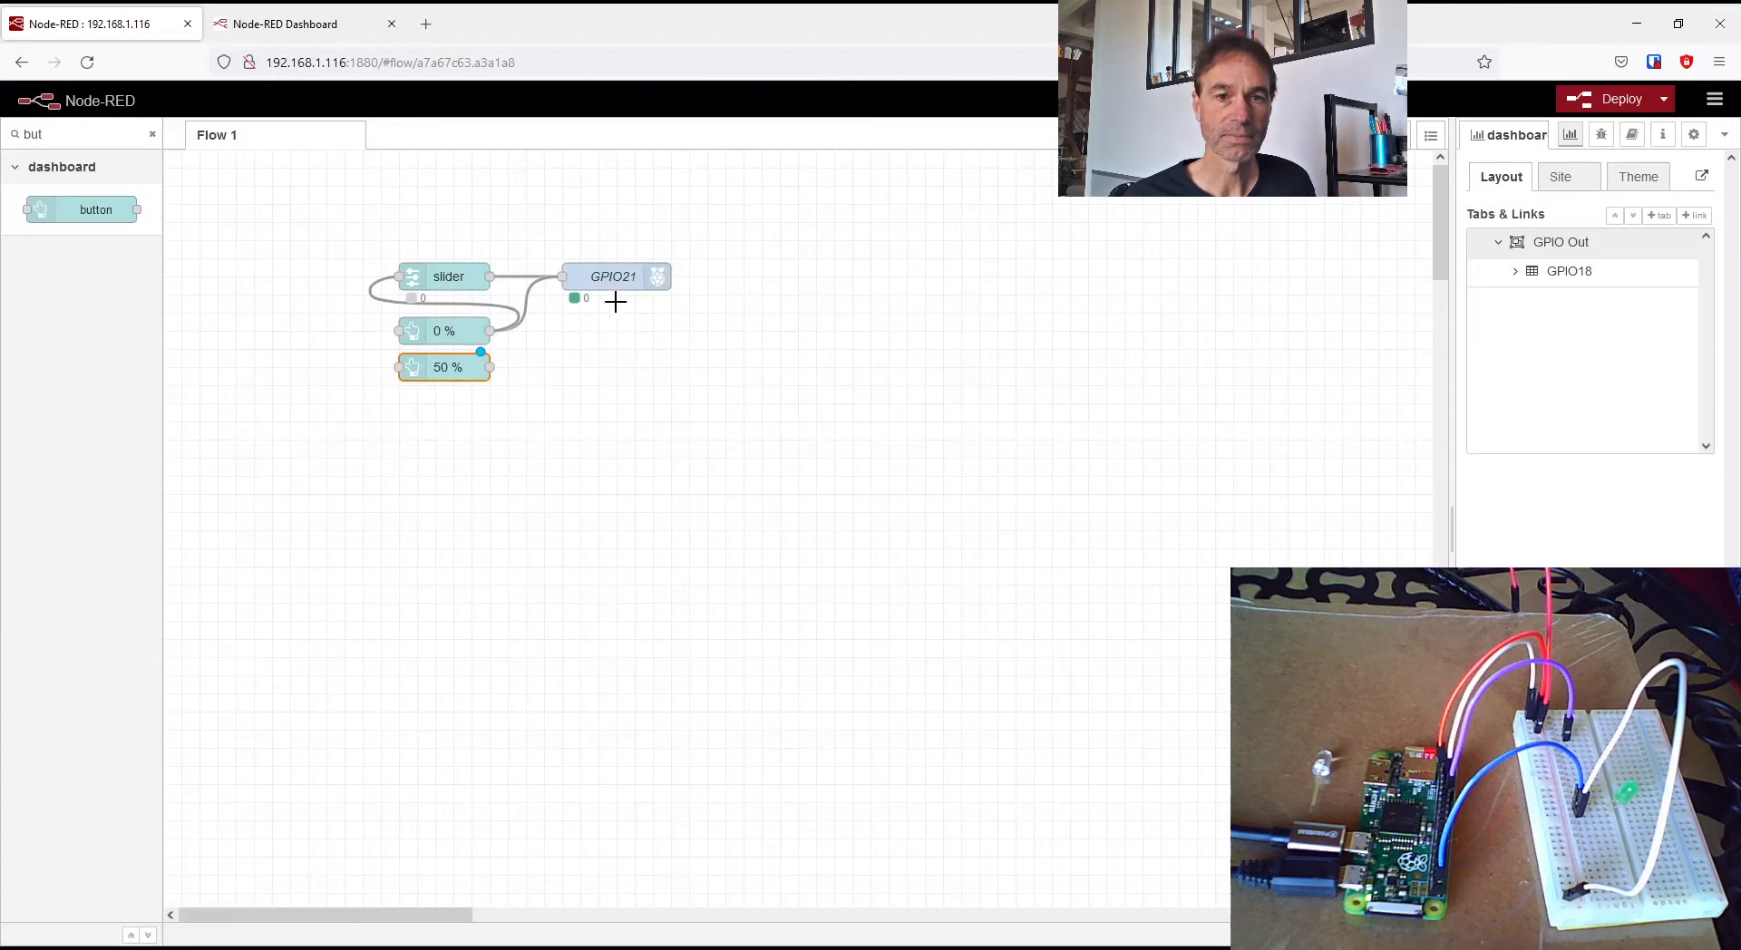
left_click_drag(562, 276, 490, 368)
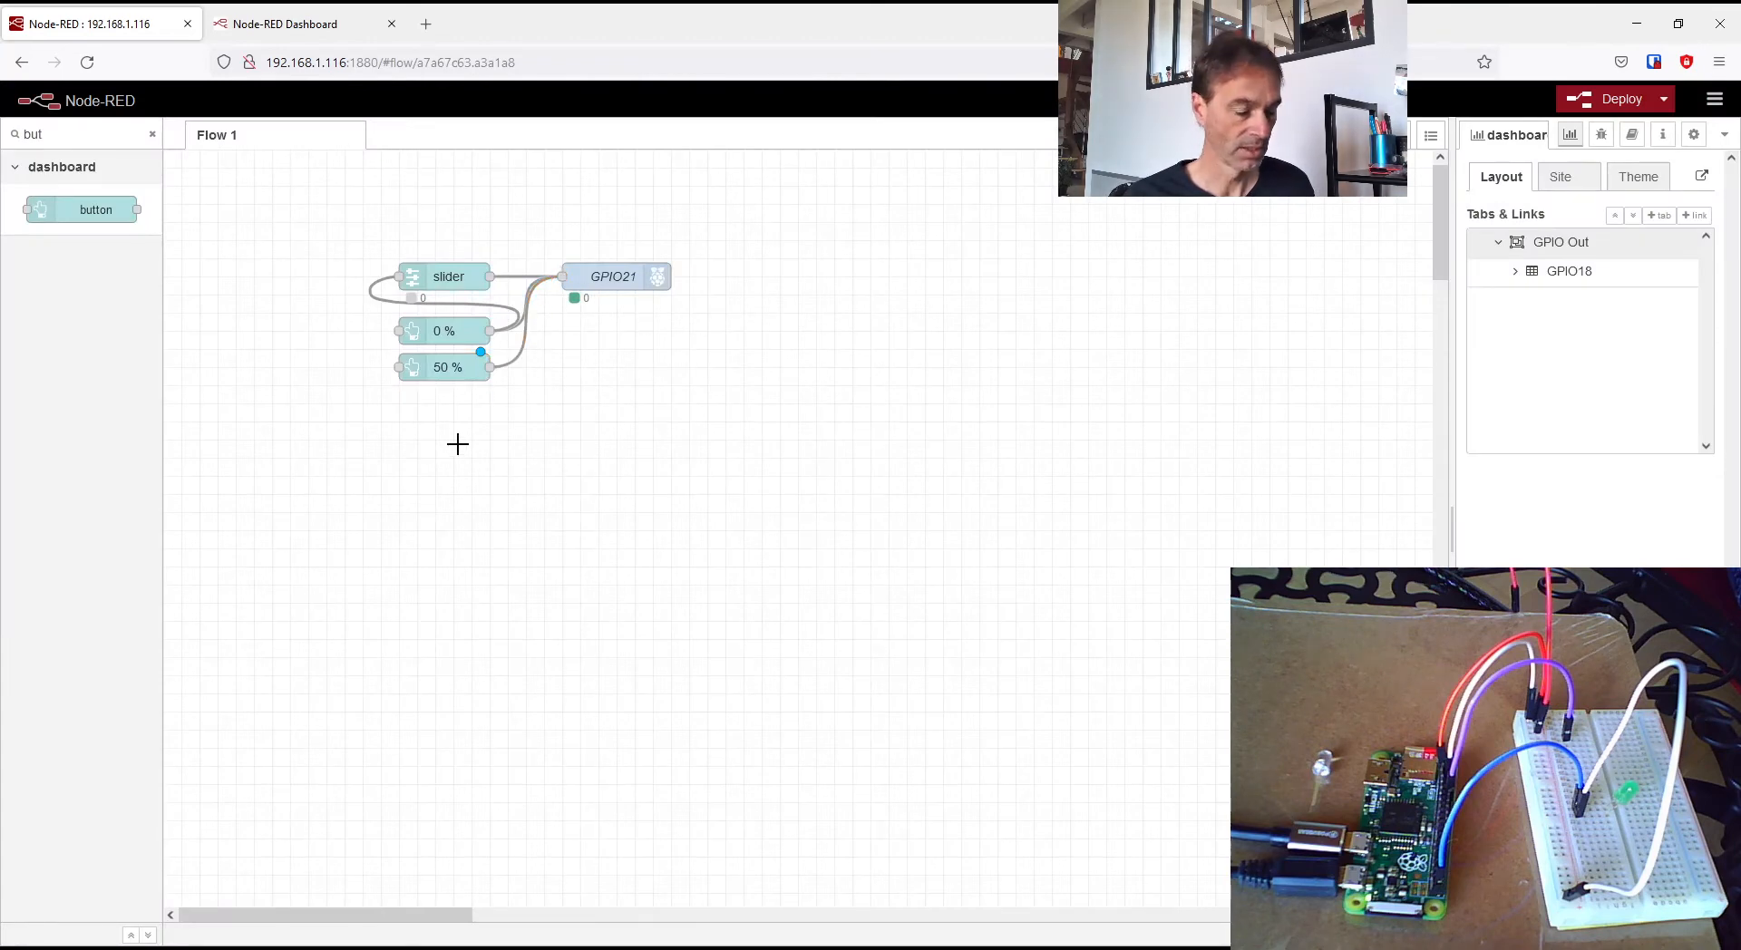
- Duplicate the 50 % button node directly below the original and wire the copy's output to the GPIO21 node
left_click(438, 368)
key("ctrl+c")
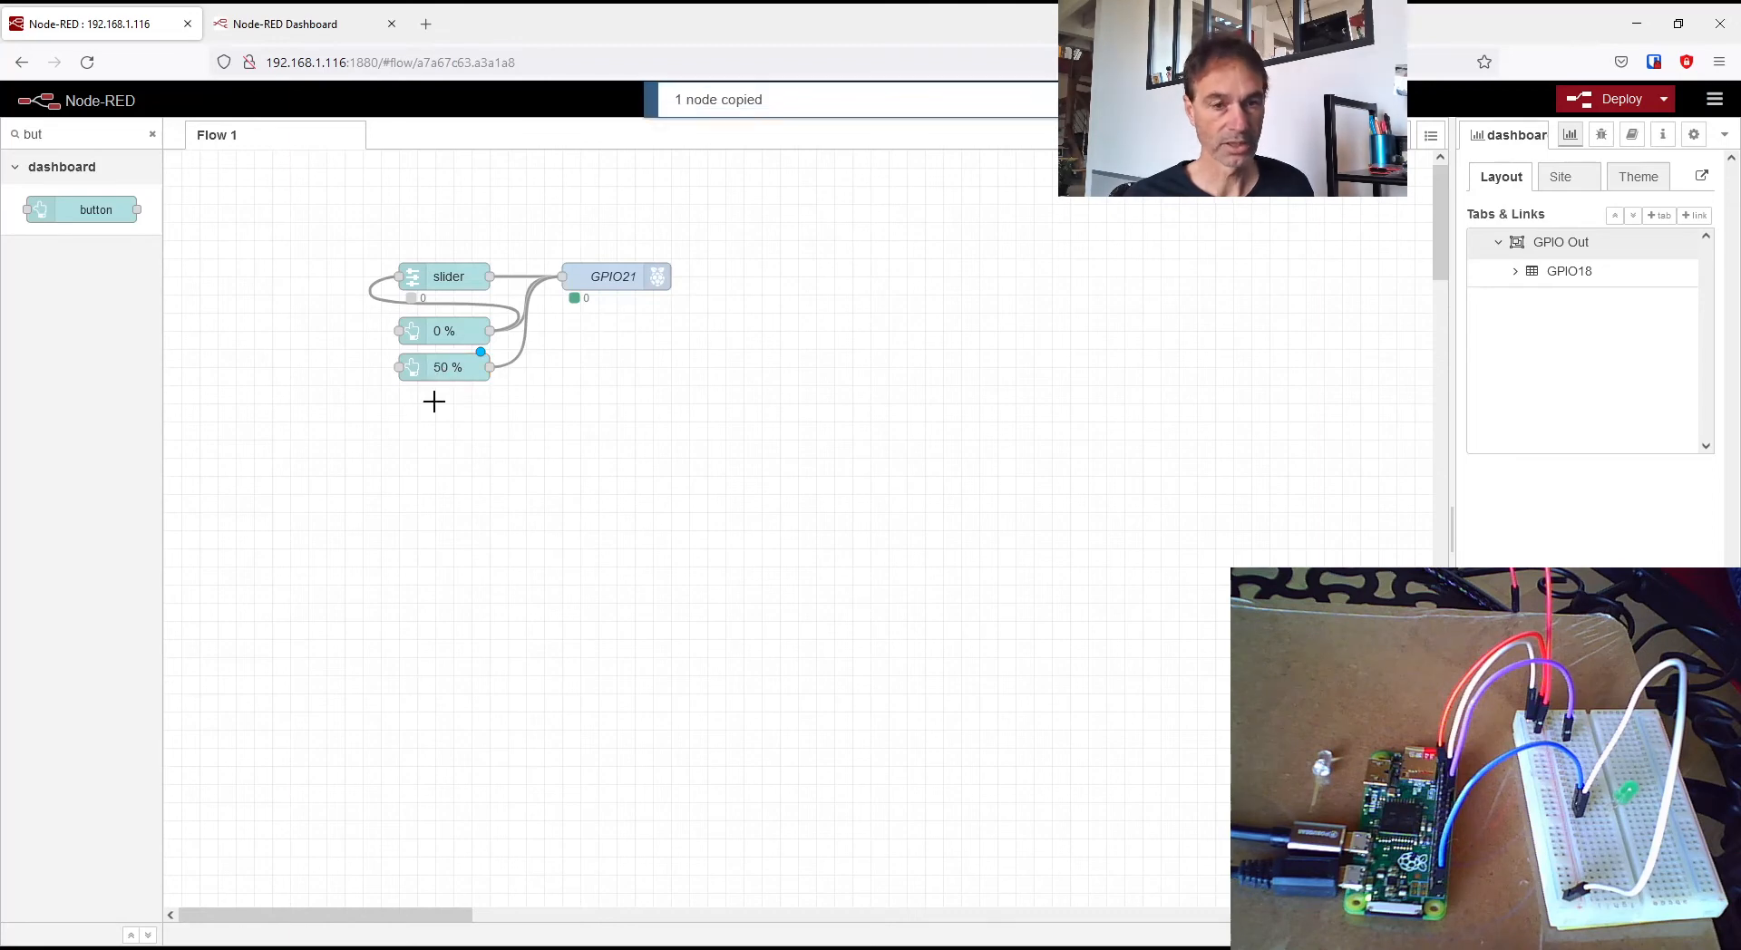
key("ctrl+v")
left_click(446, 410)
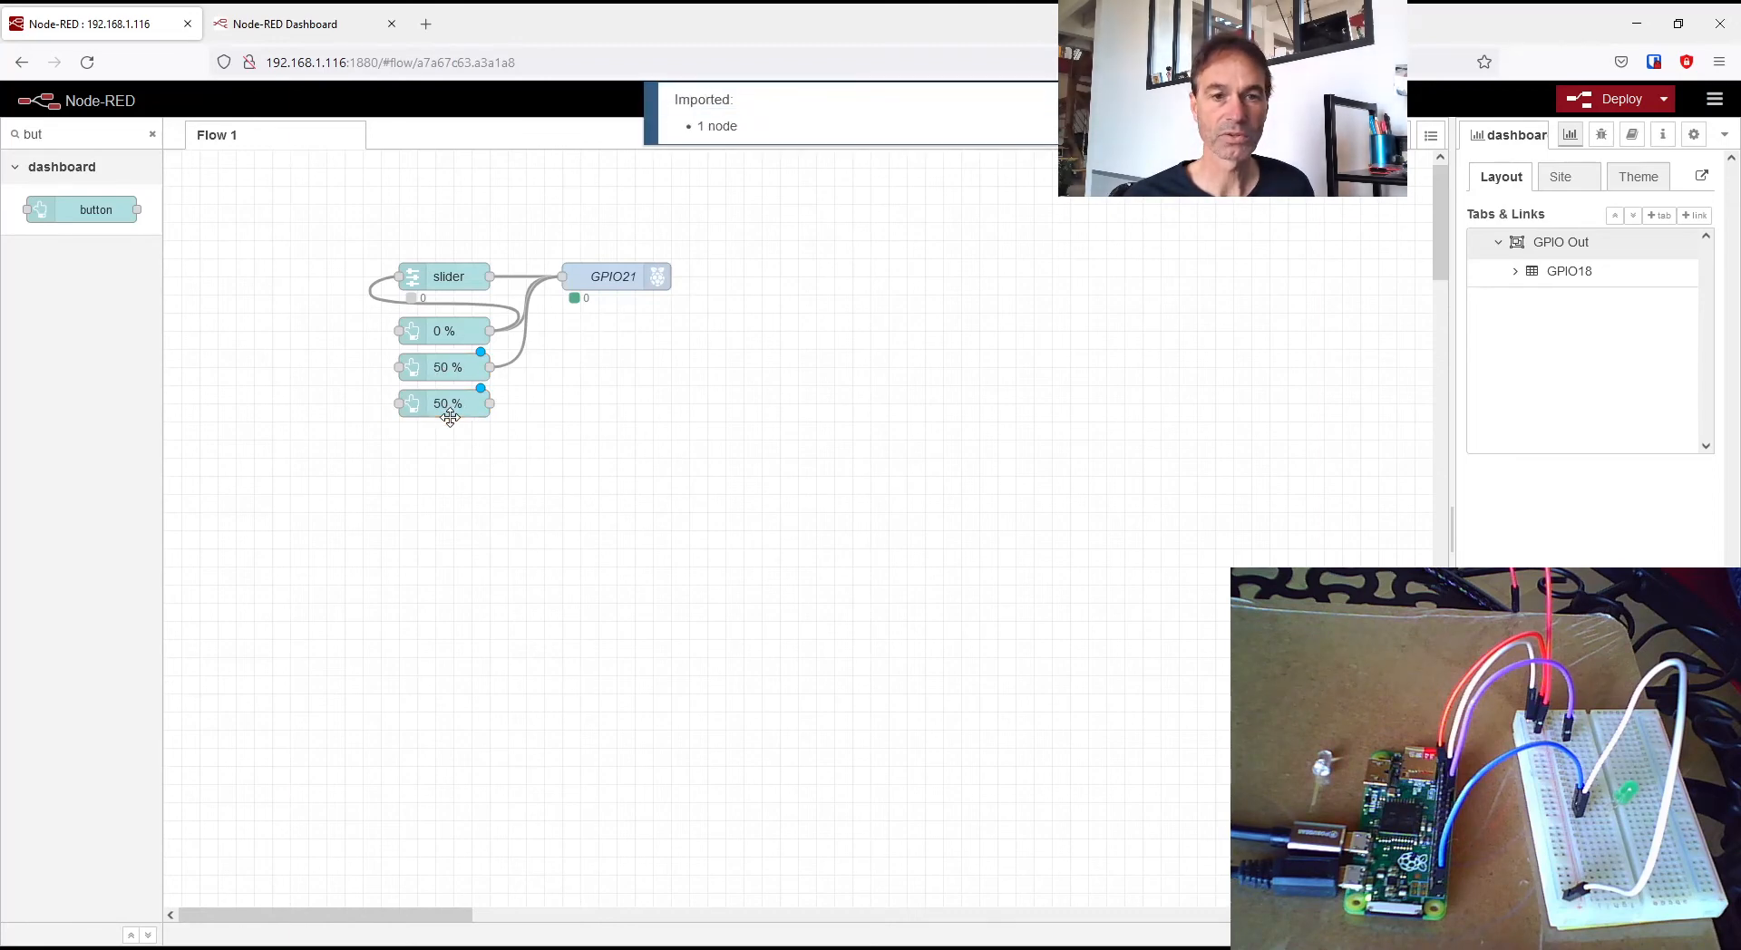
left_click_drag(563, 278, 490, 403)
- Set the lowest button's label to 100 % and its payload to 100
left_click(462, 405)
double_click(462, 405)
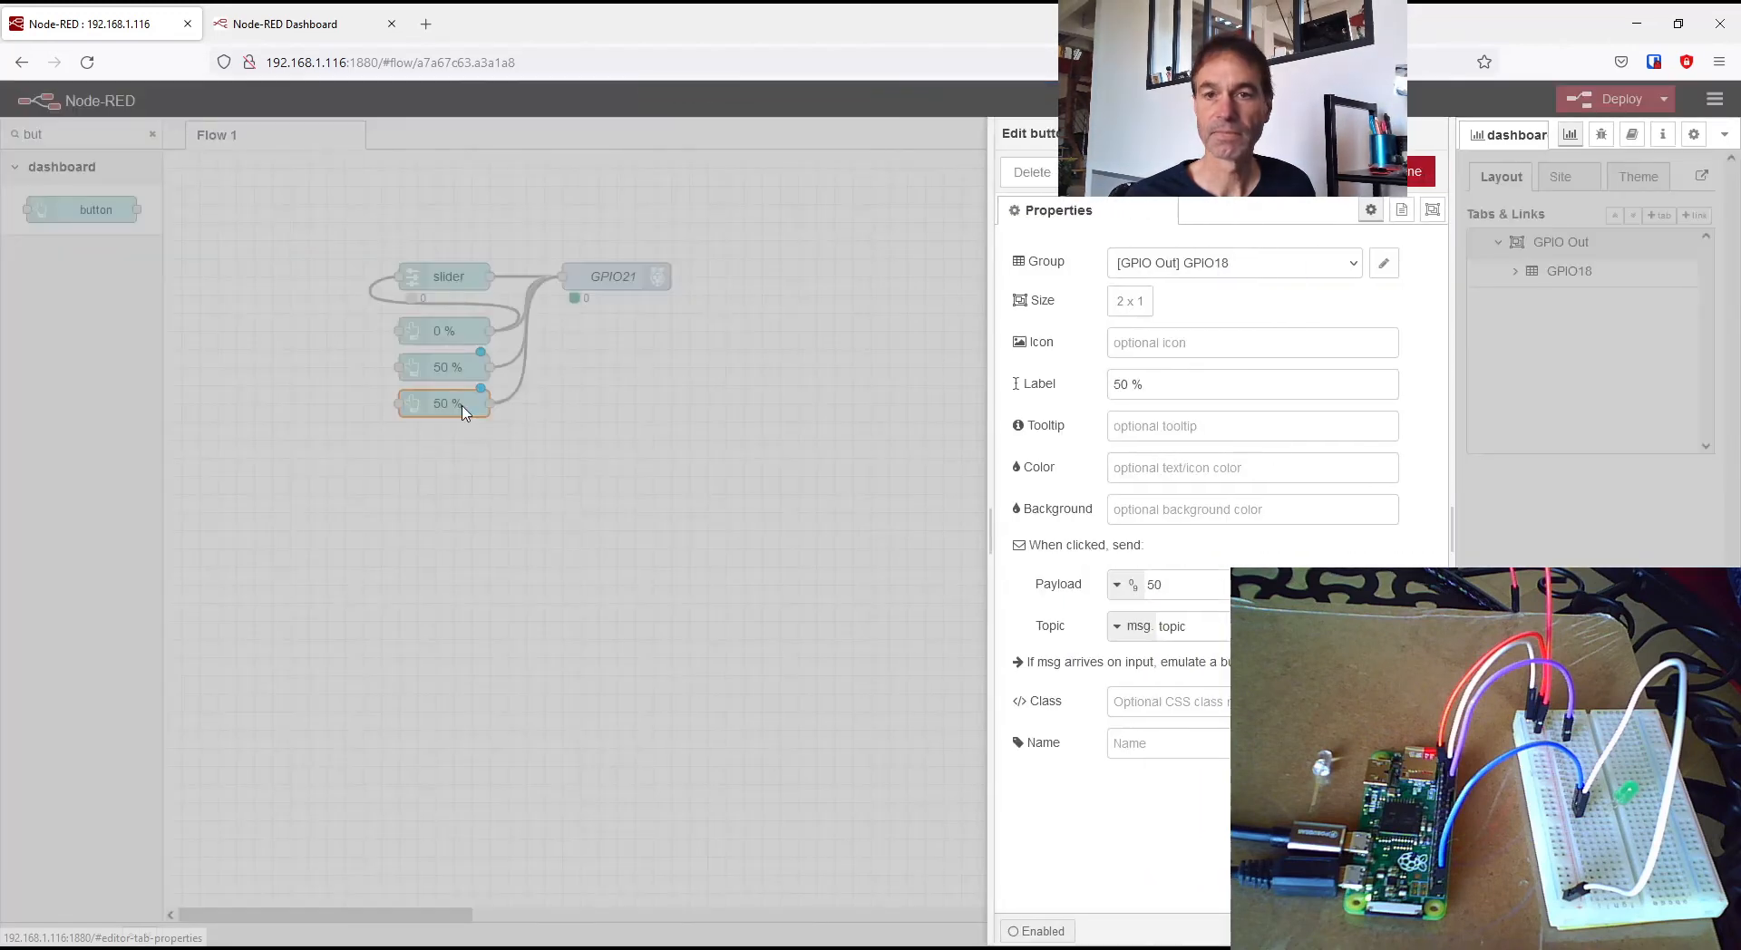
left_click(1120, 385)
key("BackSpace")
type("10")
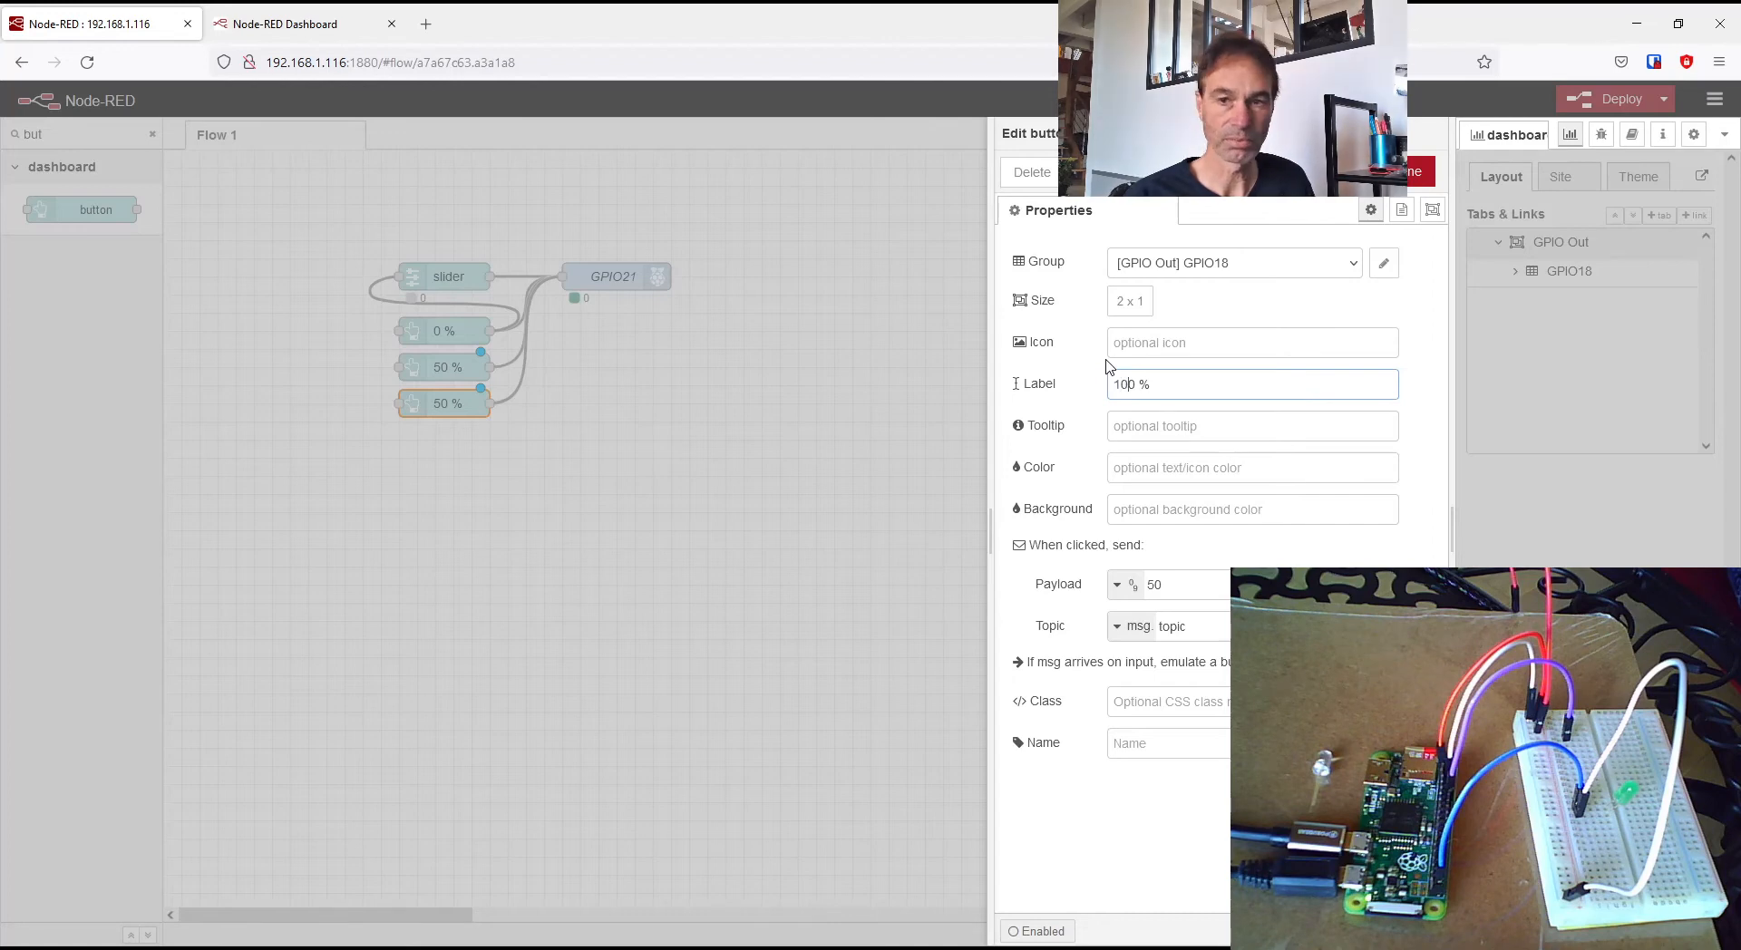
left_click(1155, 585)
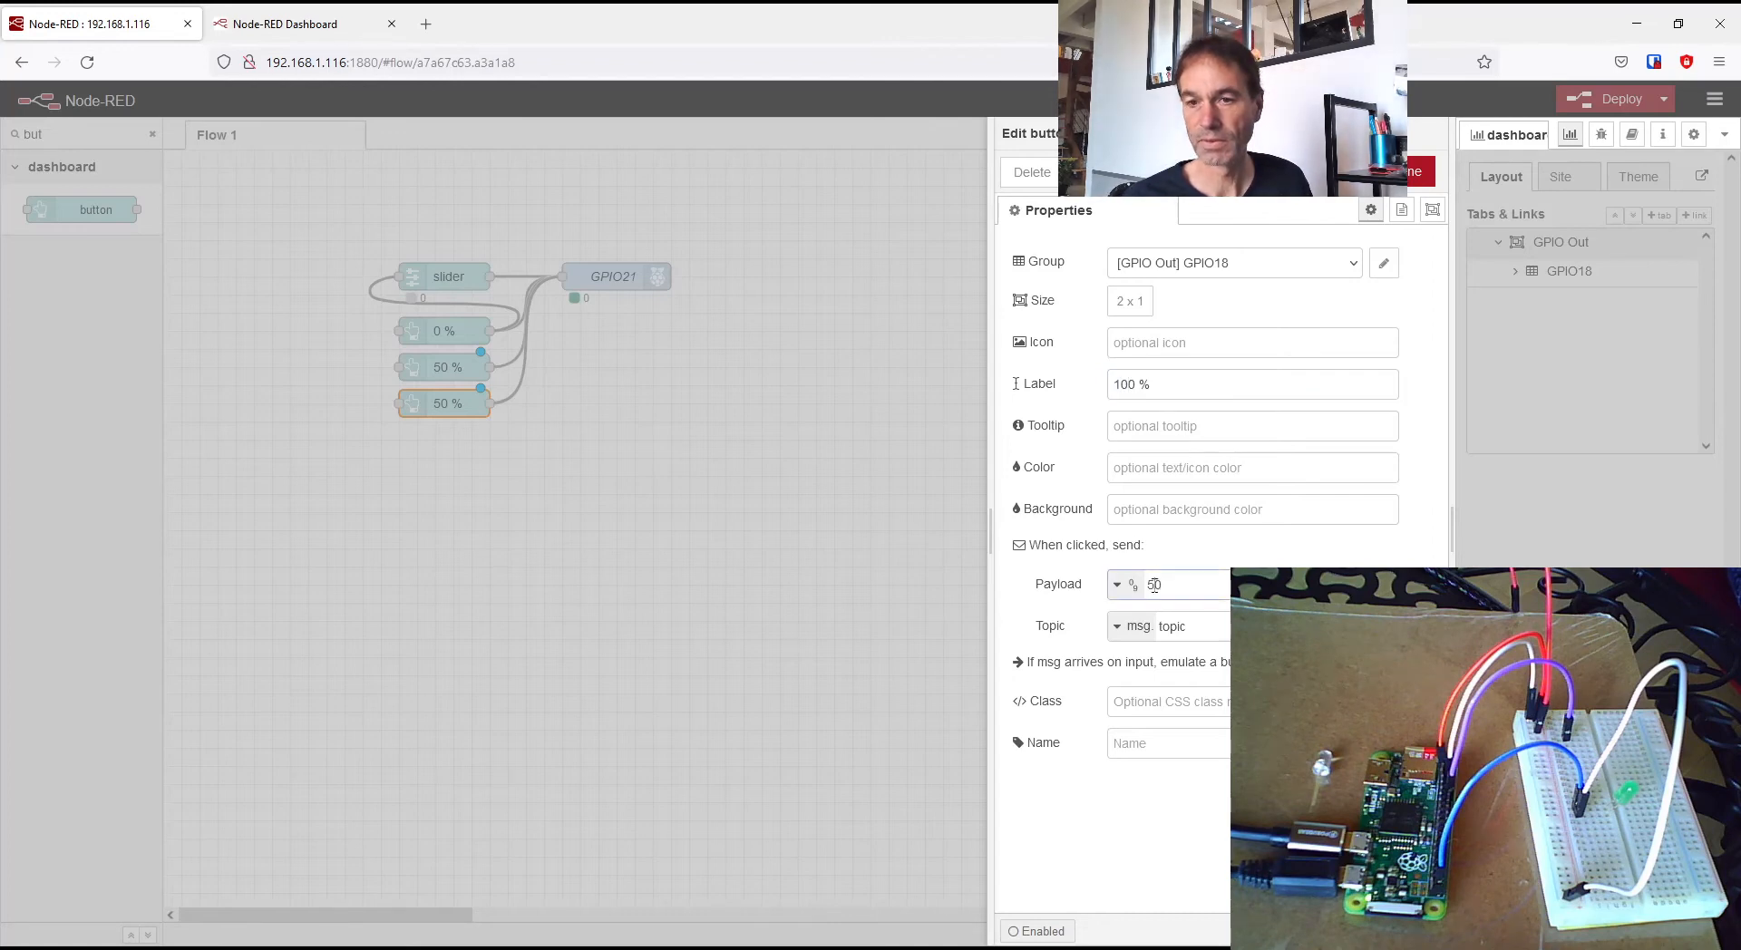
type("100")
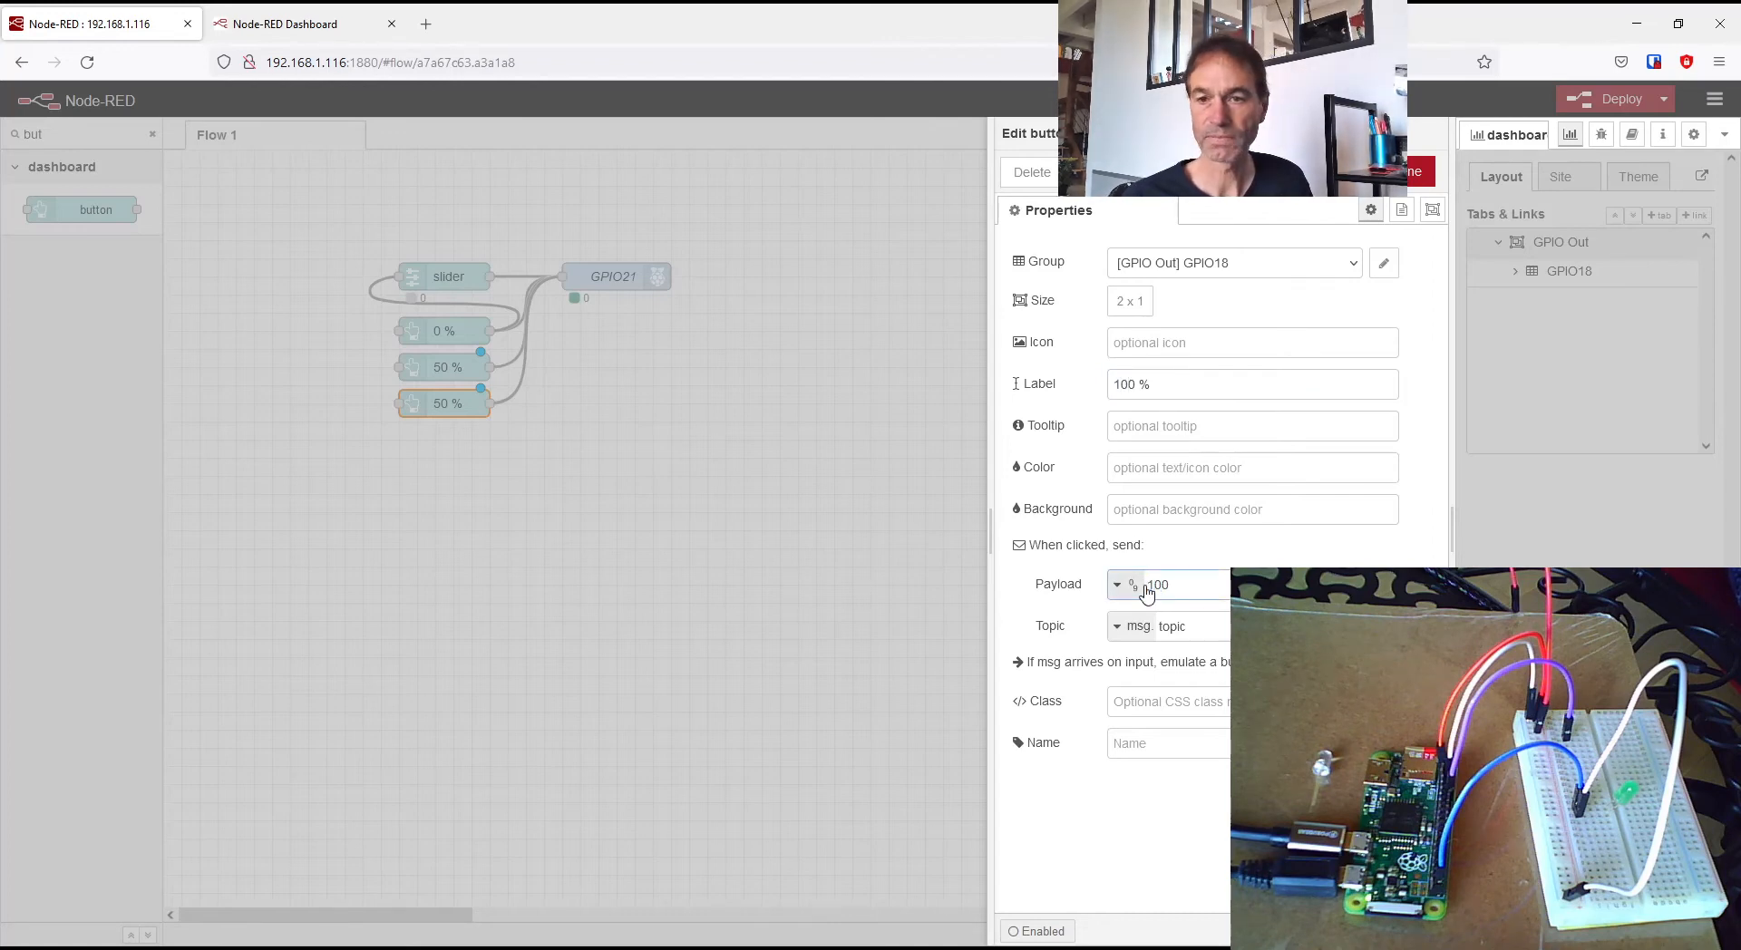
left_click(1414, 172)
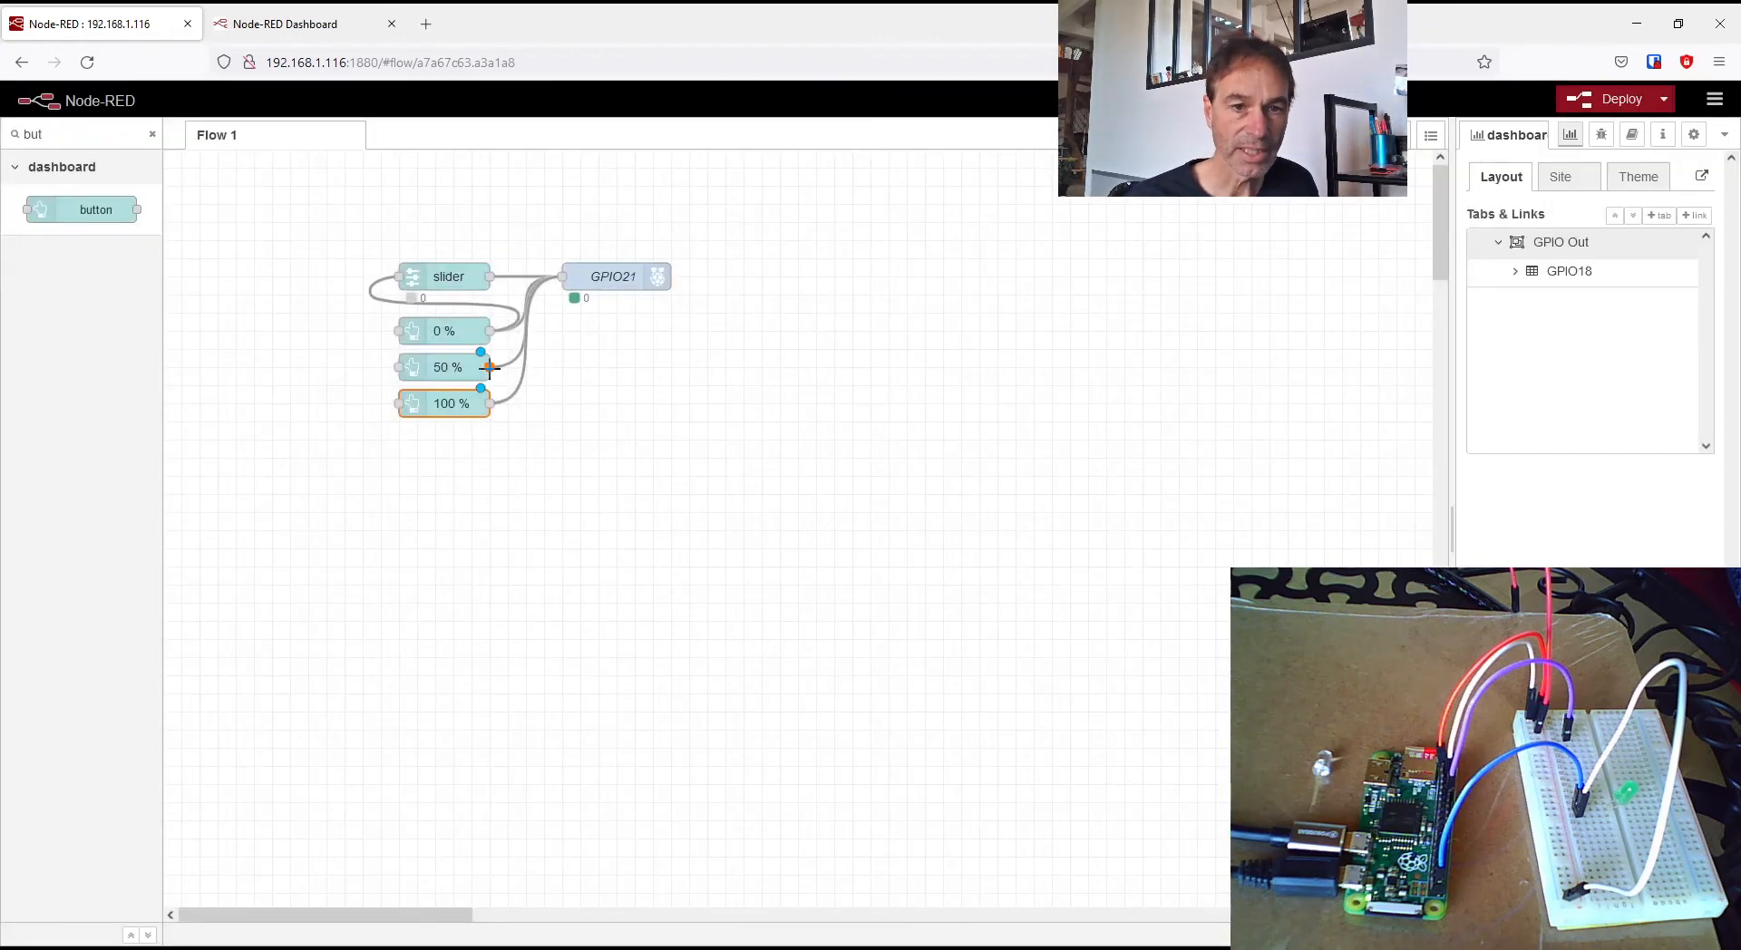
- Wire the outputs of the 50 % and 100 % buttons to the slider's input and deploy the flow
left_click_drag(490, 368, 400, 275)
left_click_drag(489, 403, 405, 276)
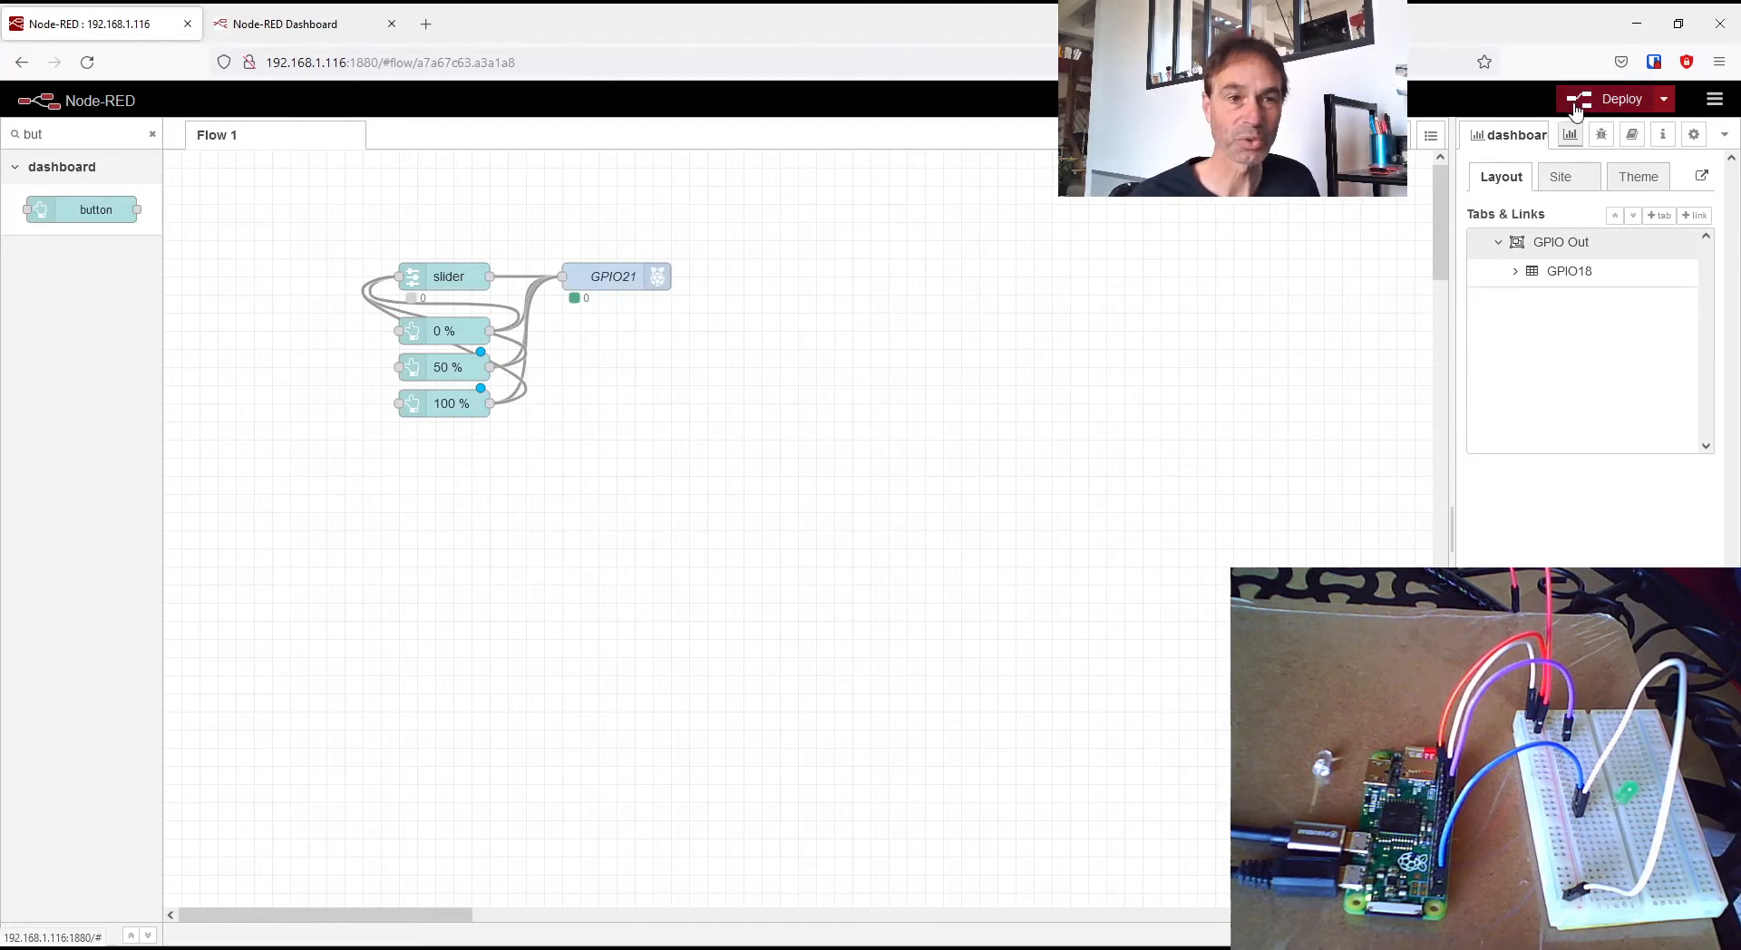
left_click(1605, 99)
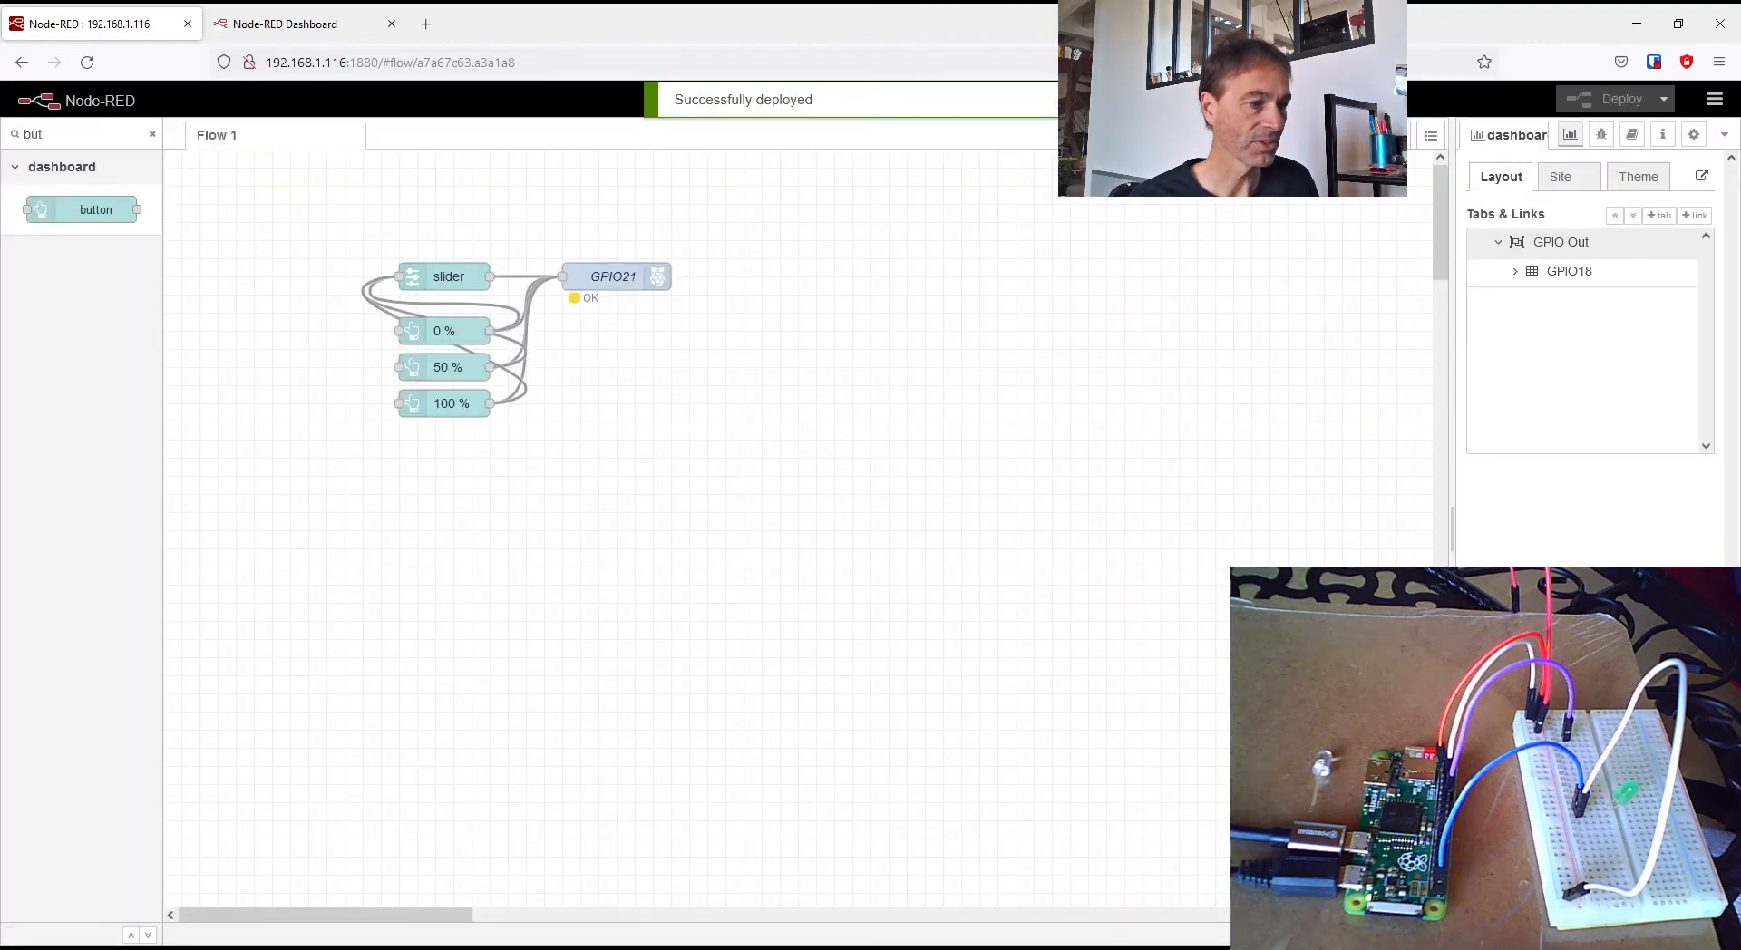
- Test the 50 %, 100 % and 0 % buttons on the dashboard against the slider and LED, and return to the flow editor
left_click(256, 27)
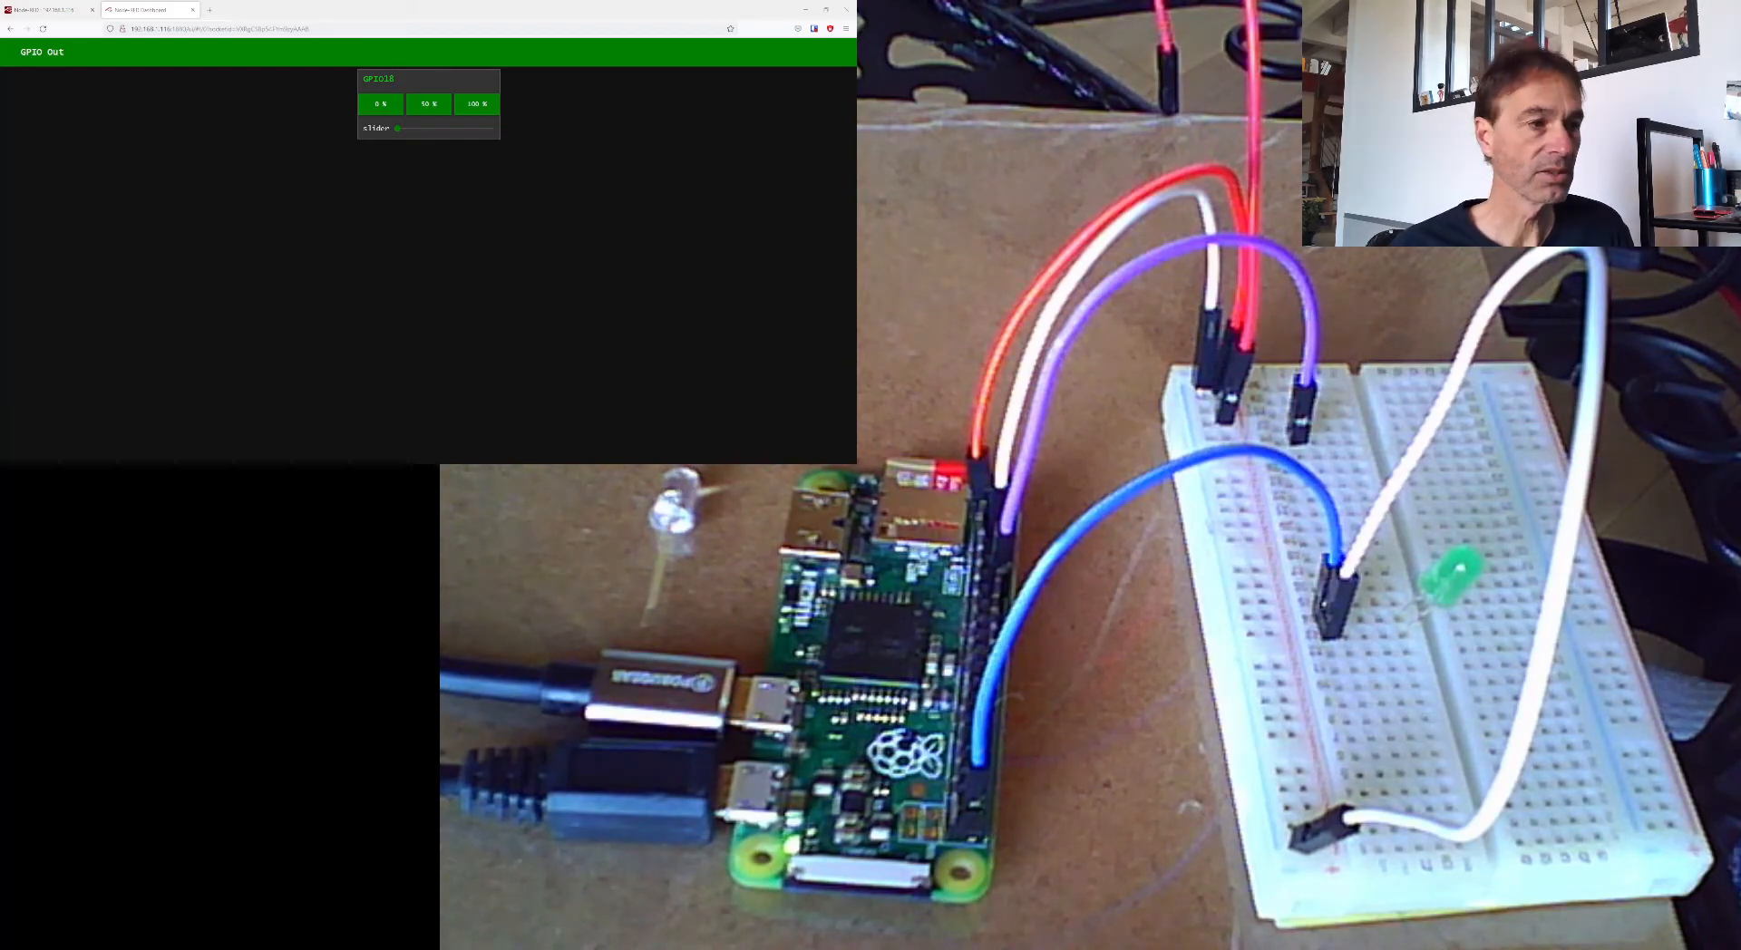
left_click(423, 106)
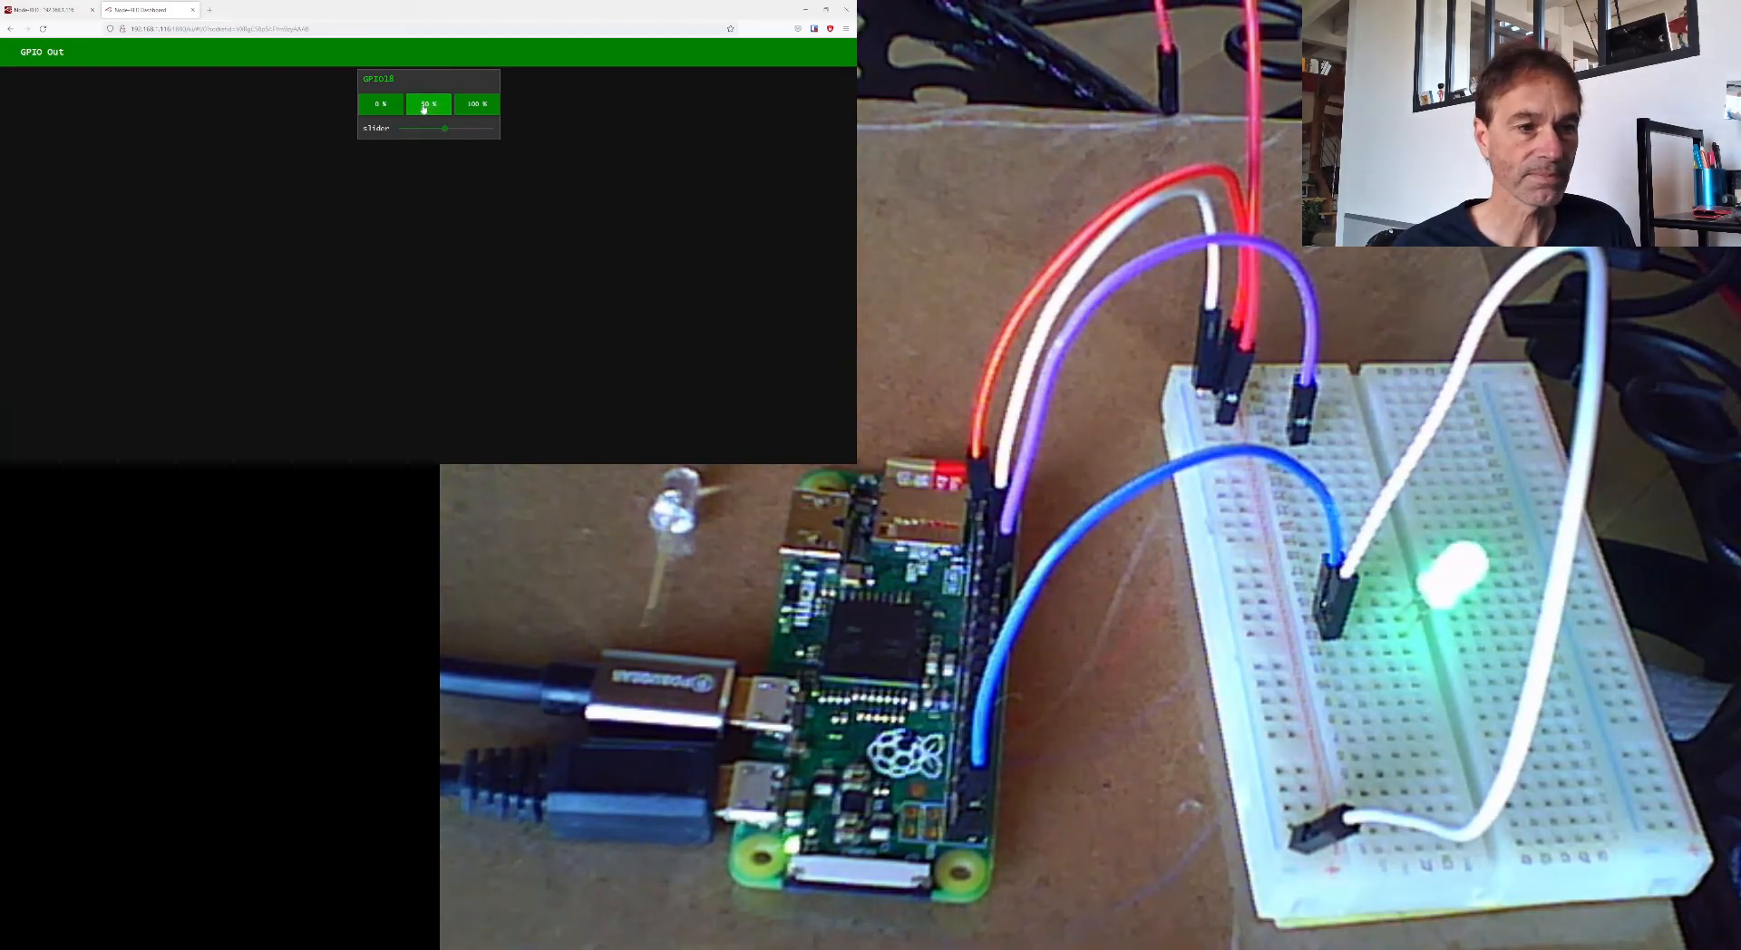
left_click(470, 110)
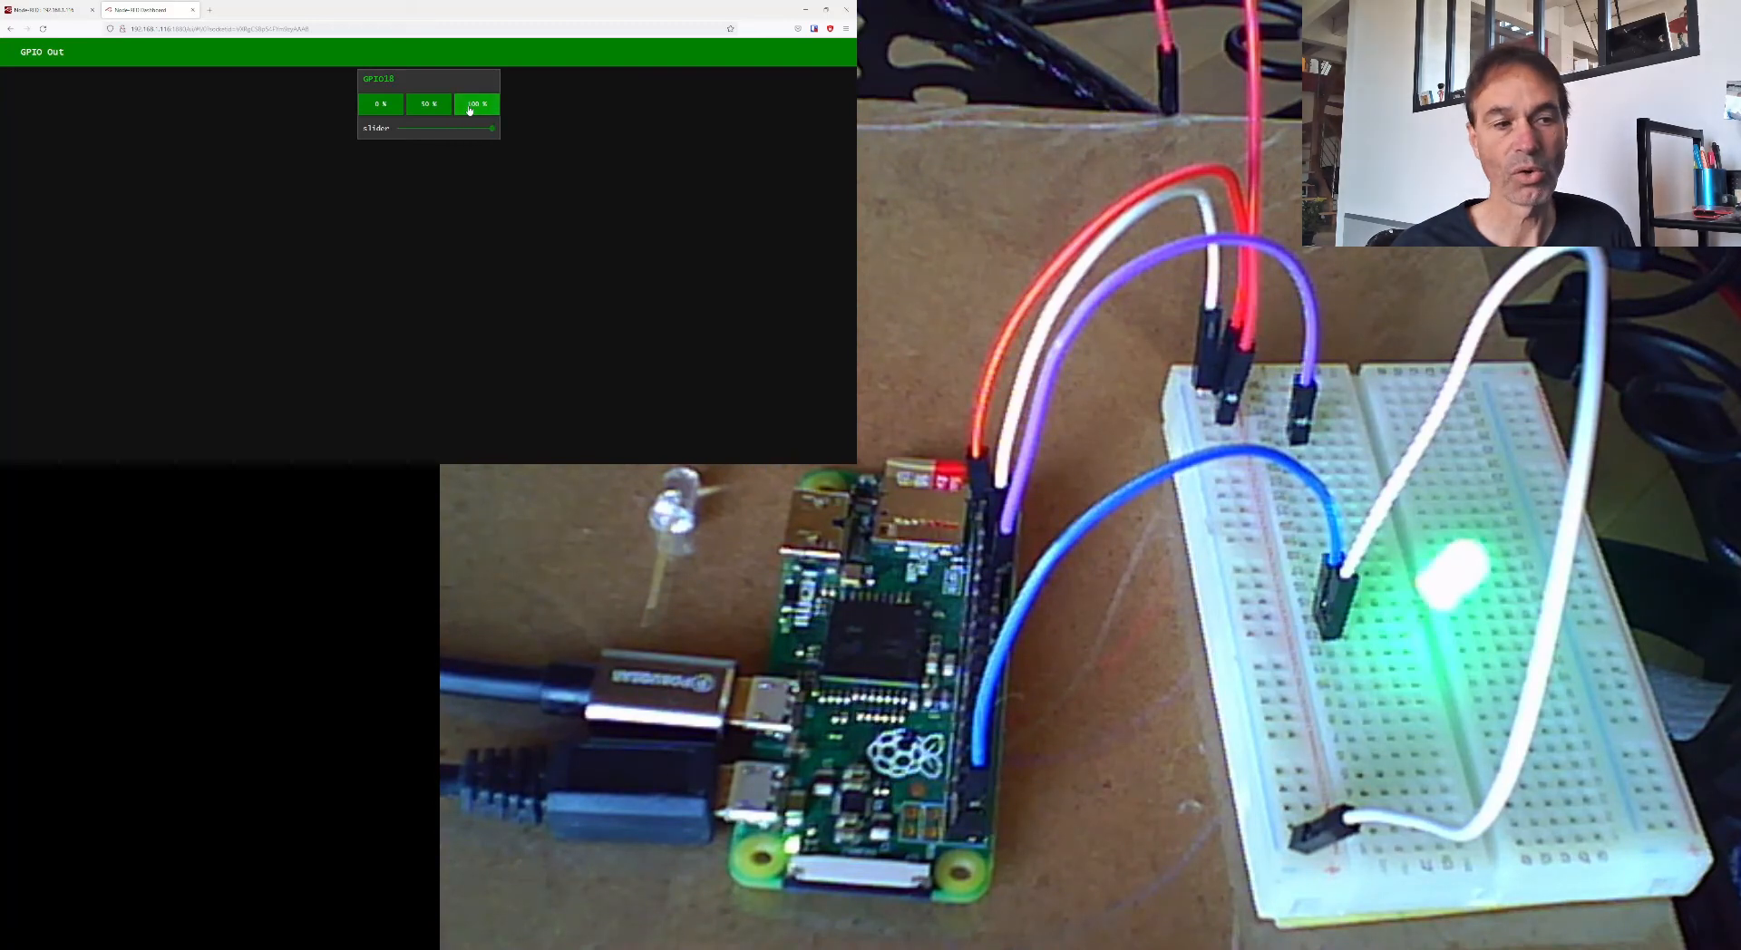
left_click(384, 106)
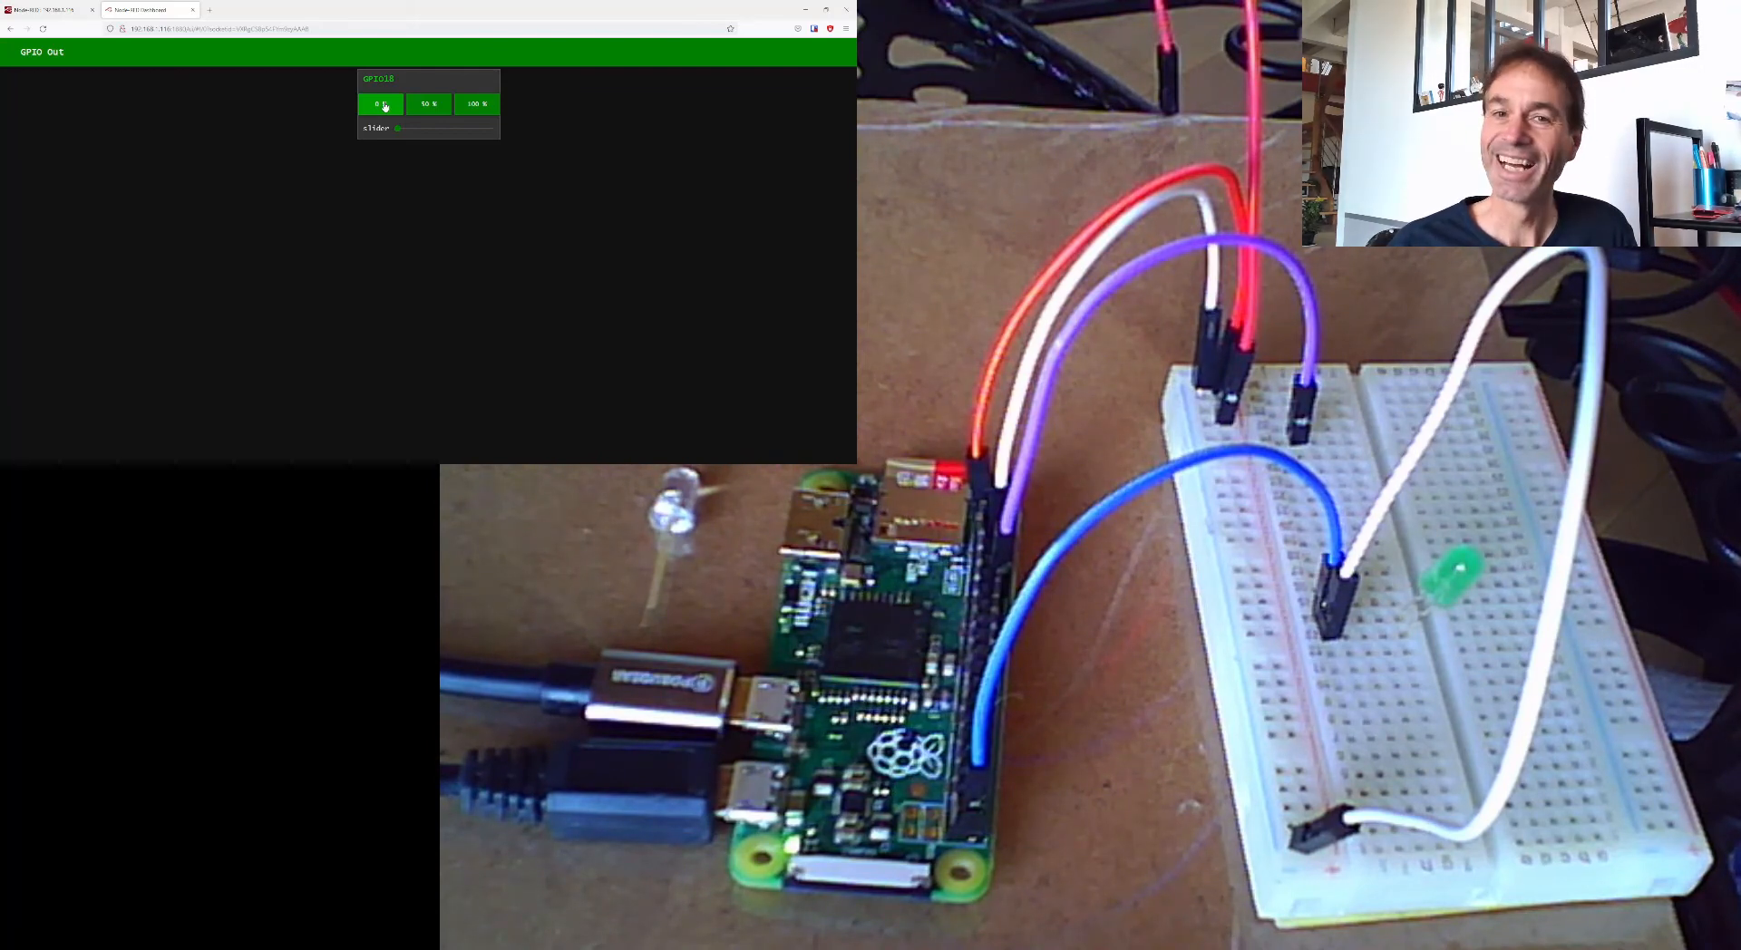
left_click(385, 106)
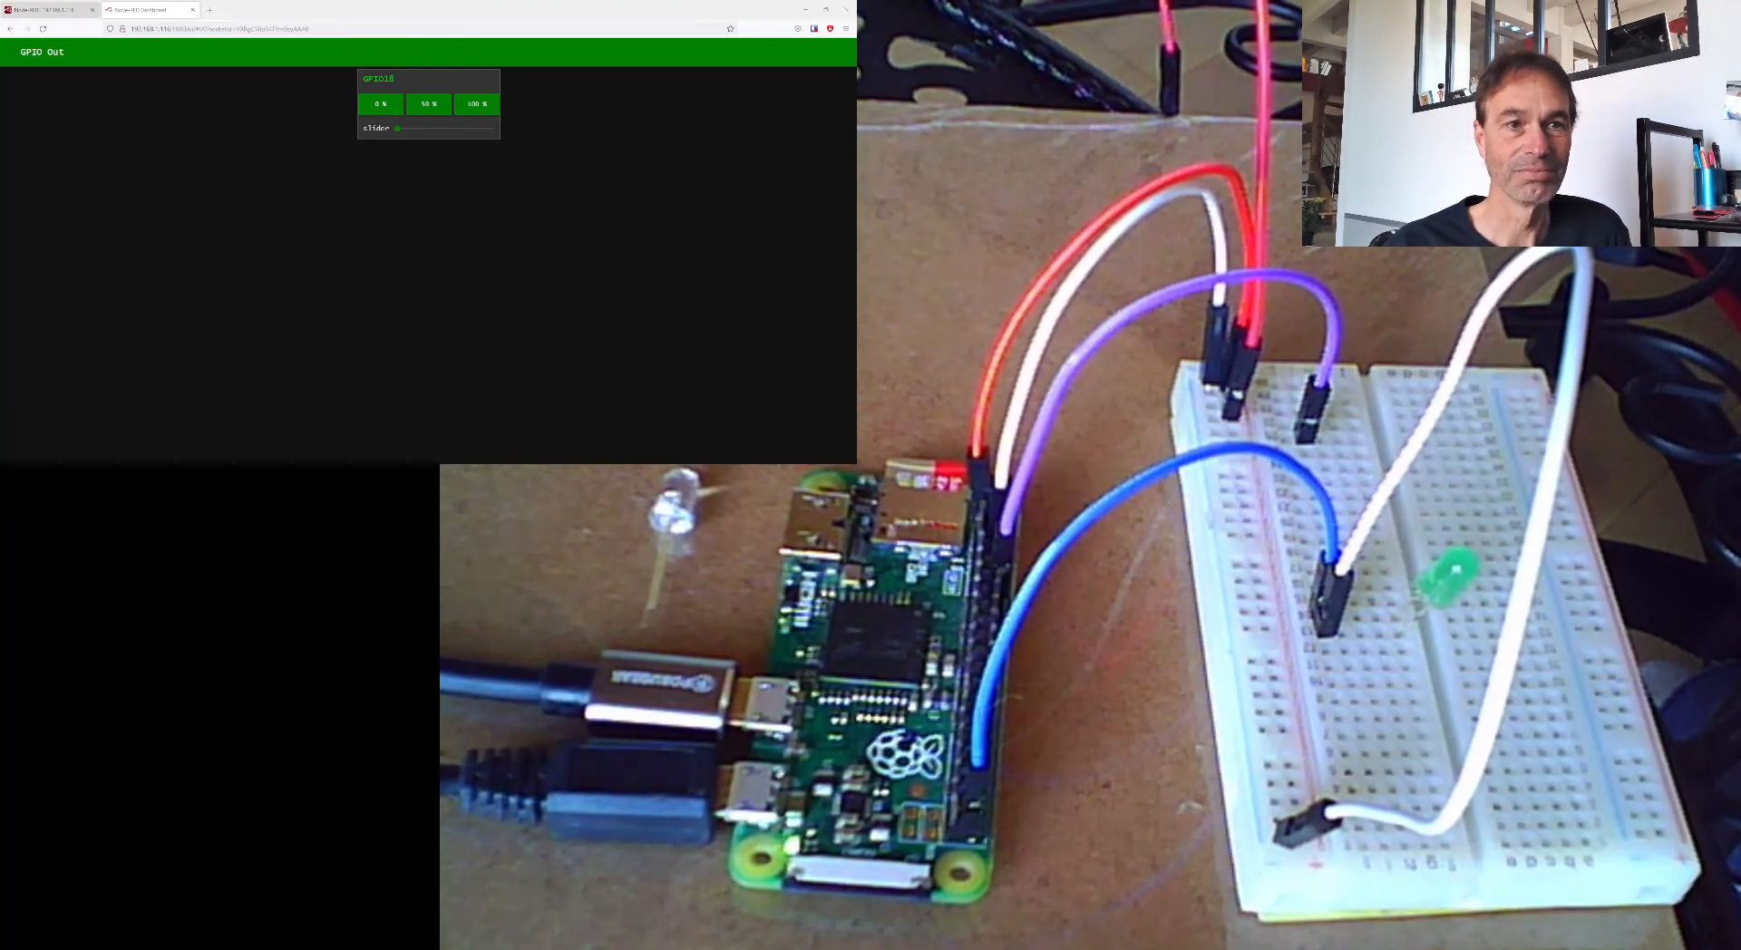
left_click(69, 12)
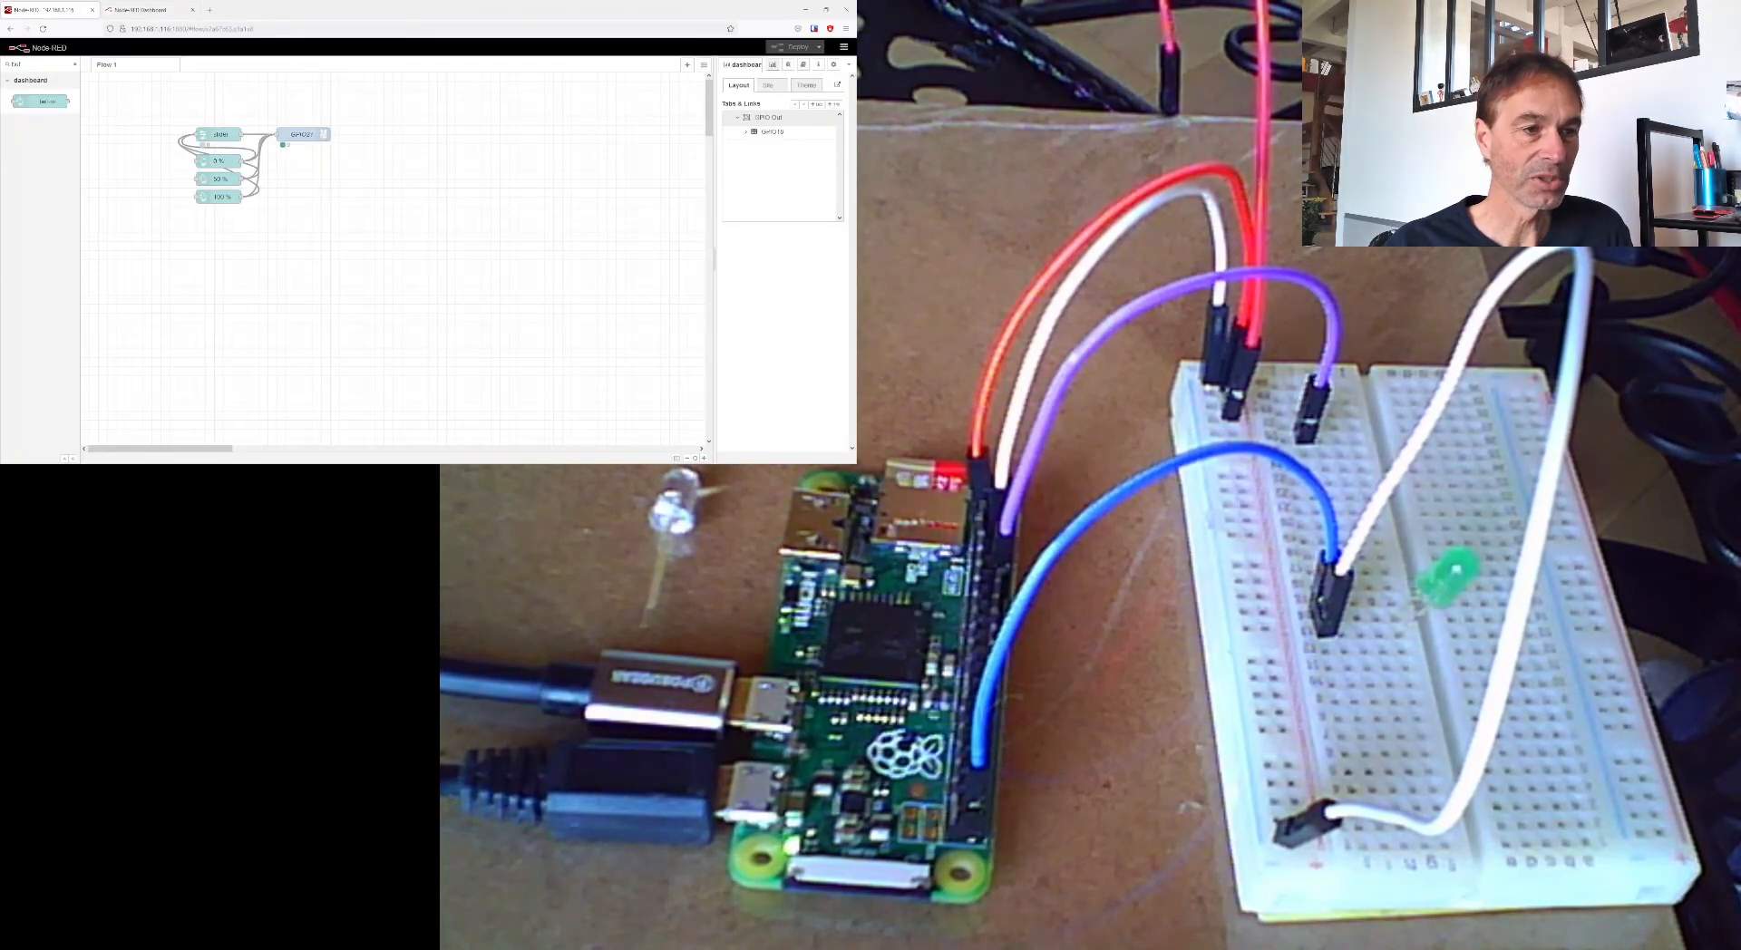